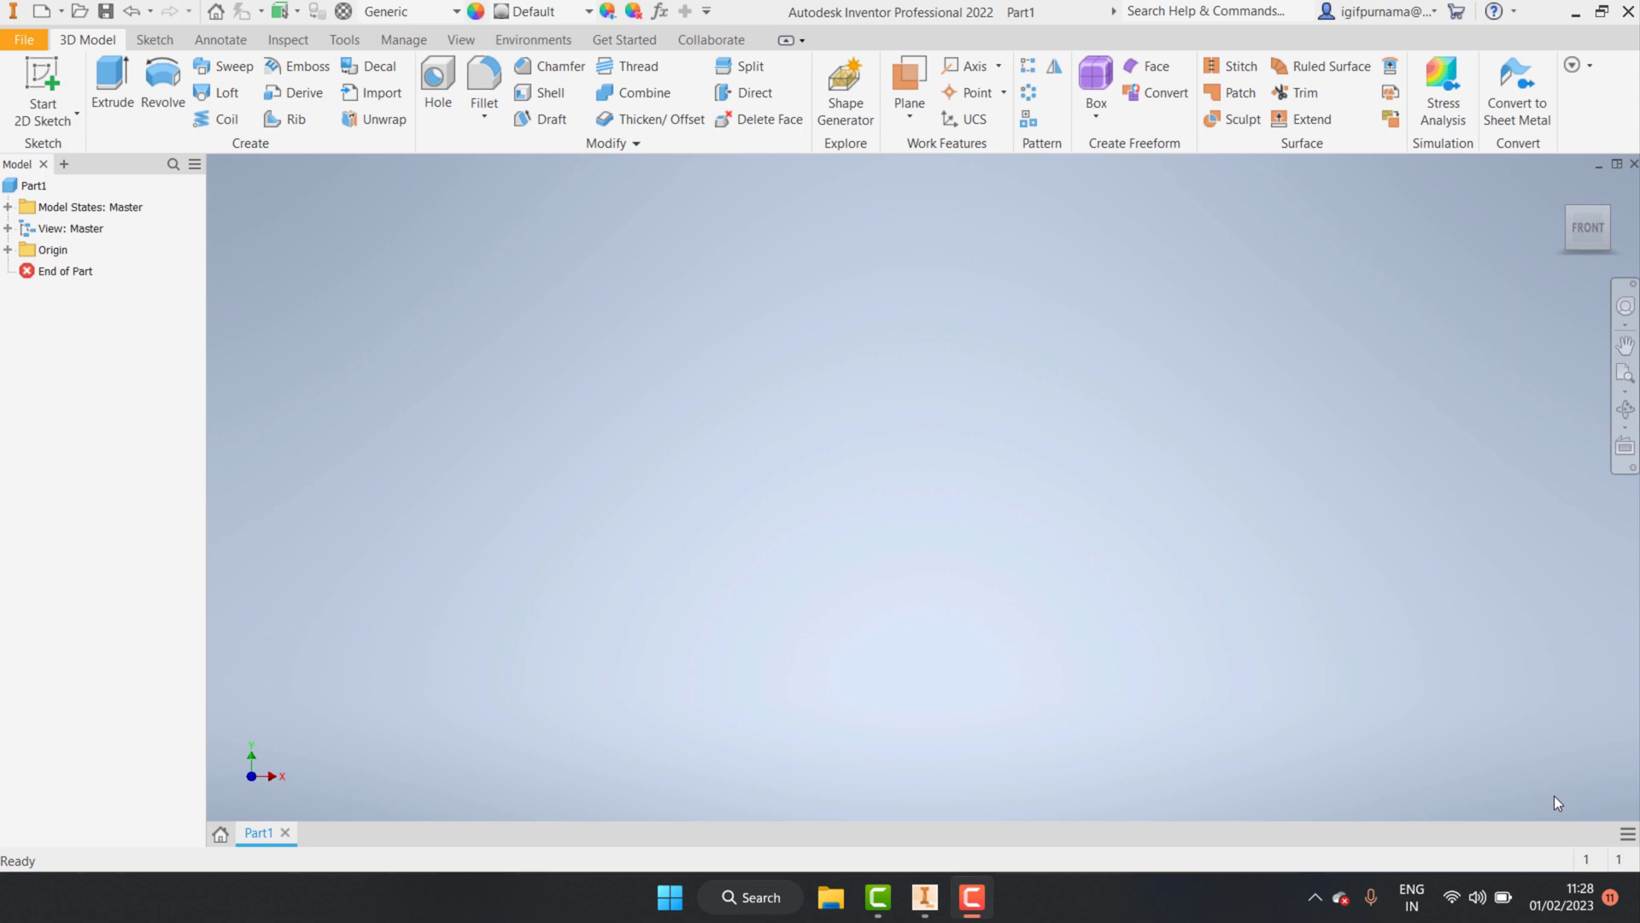
- Start a 2D sketch on the YZ plane and draw a 50 mm diameter circle centred on the origin
left_click(68, 126)
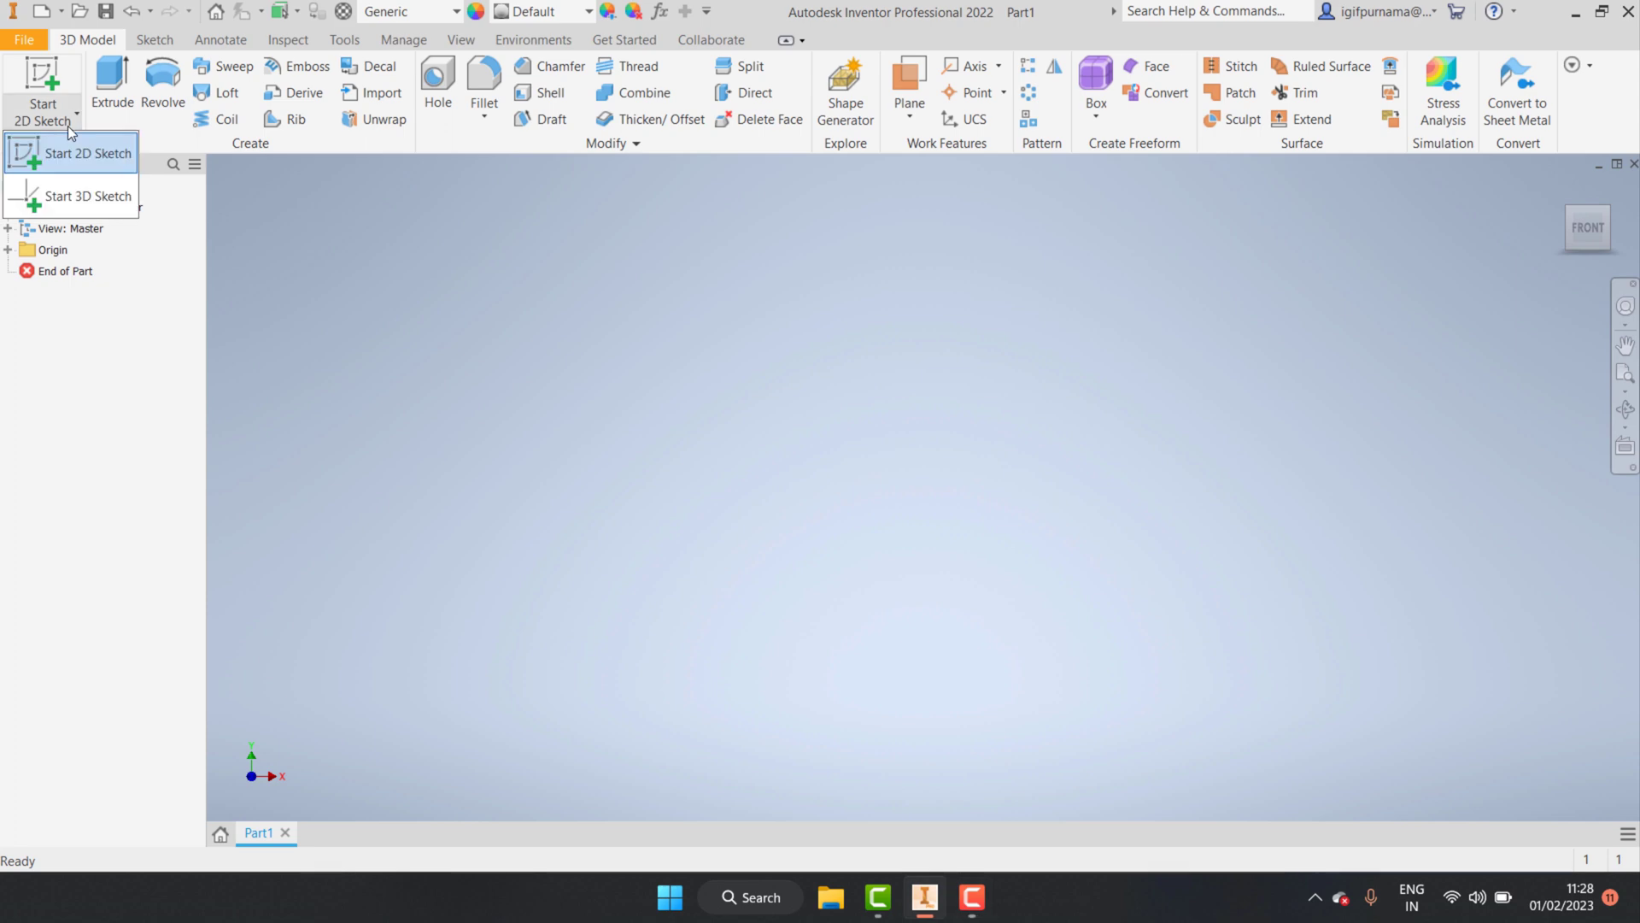
left_click(65, 171)
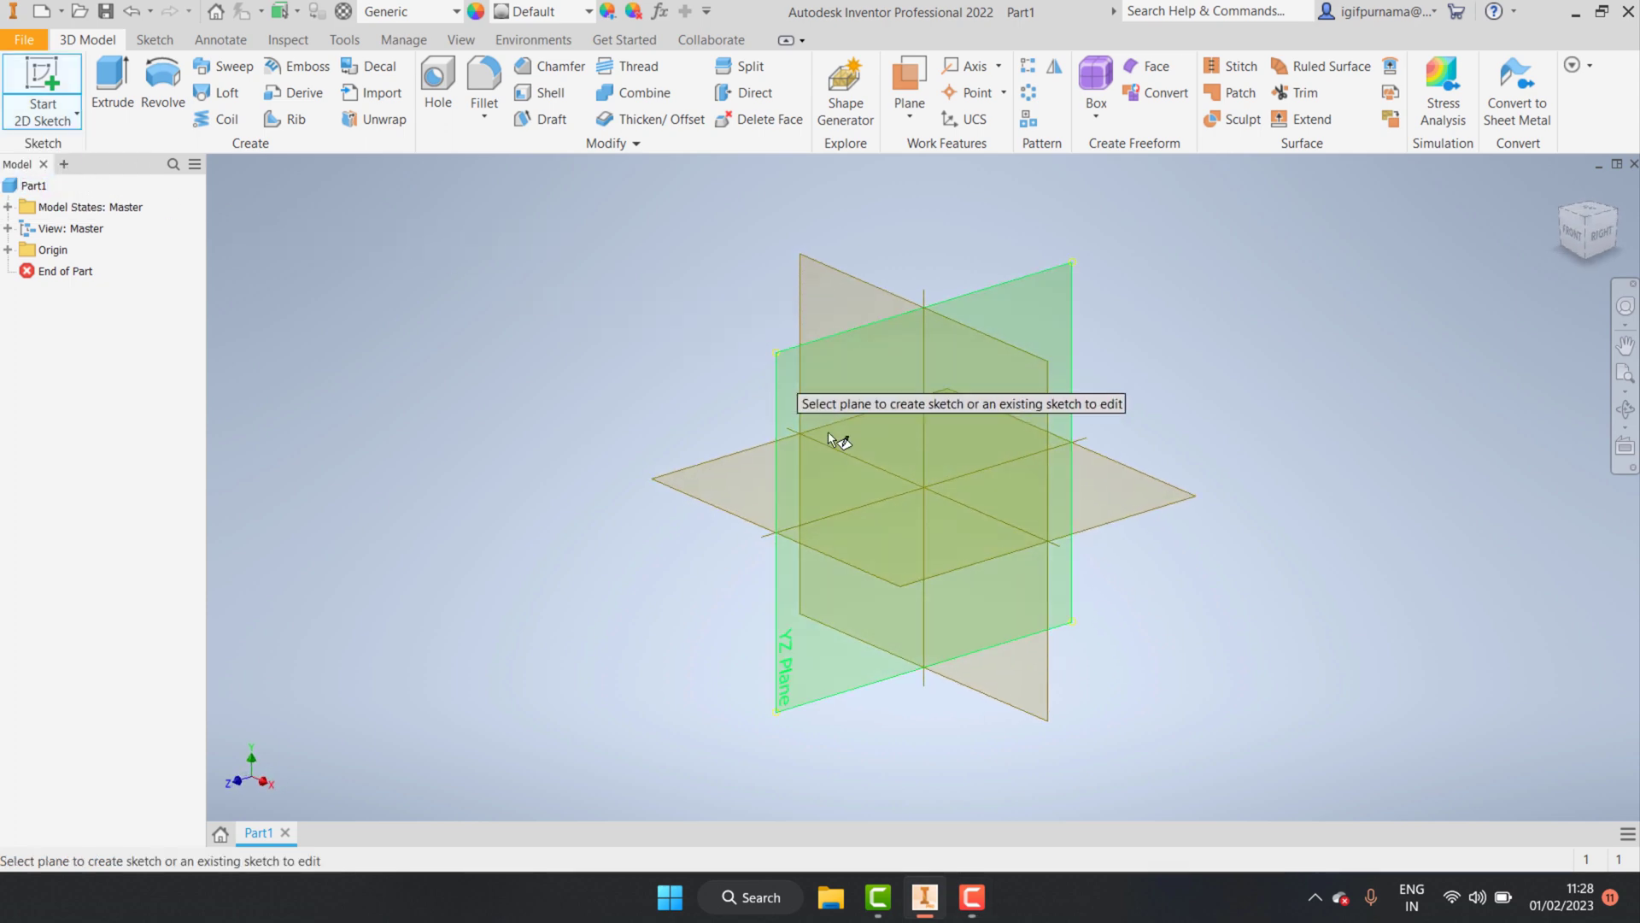
left_click(849, 443)
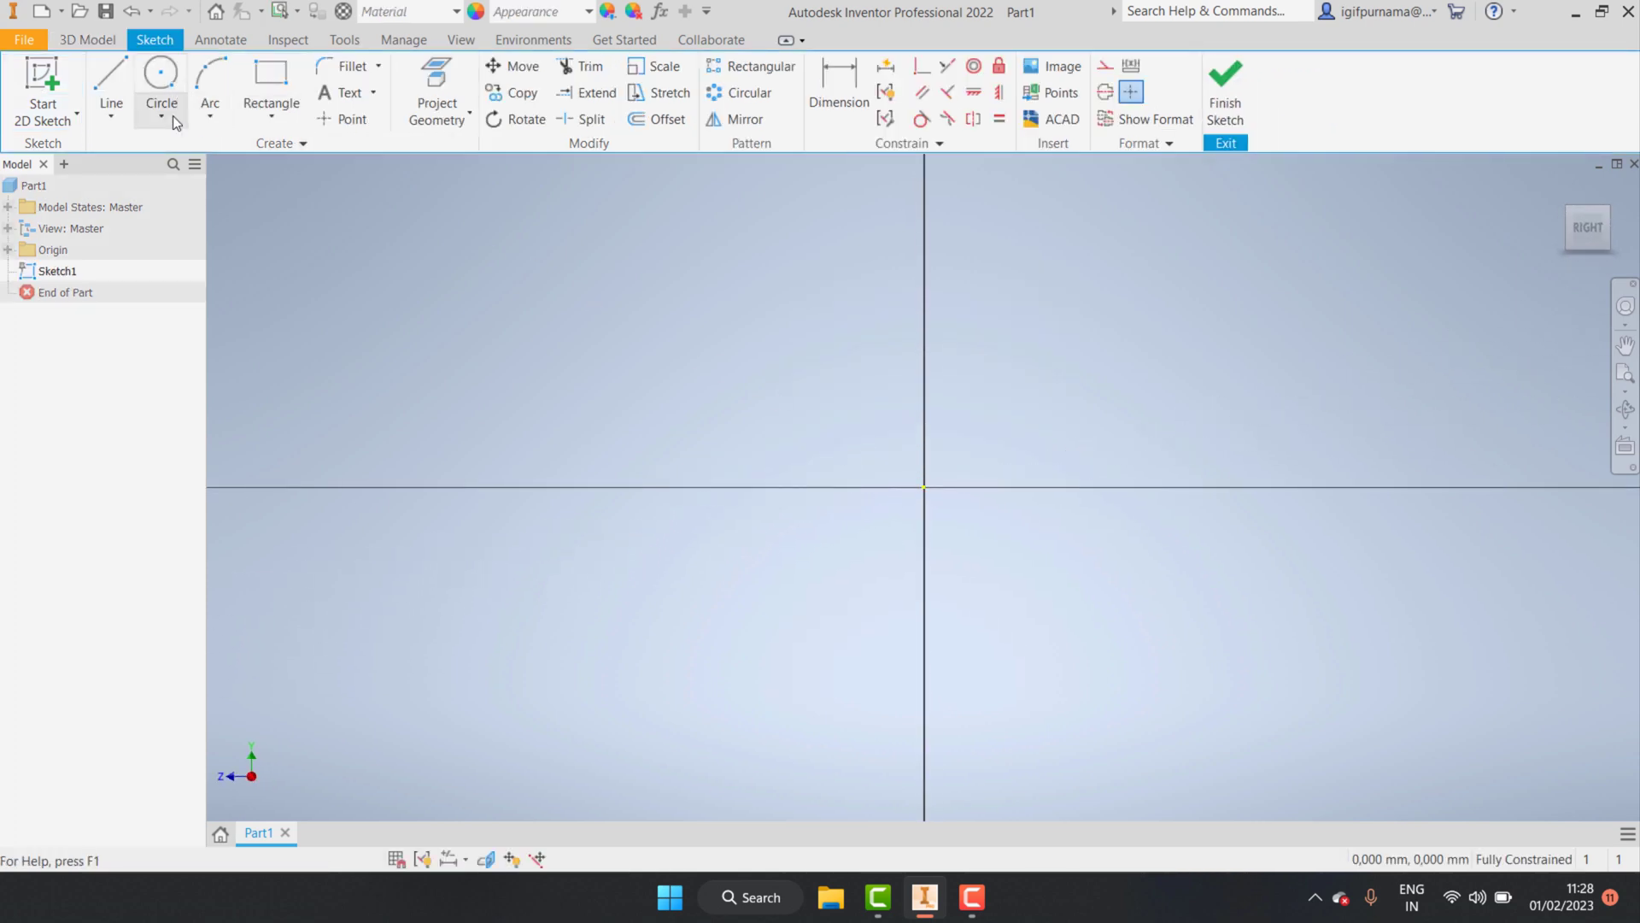
left_click(162, 82)
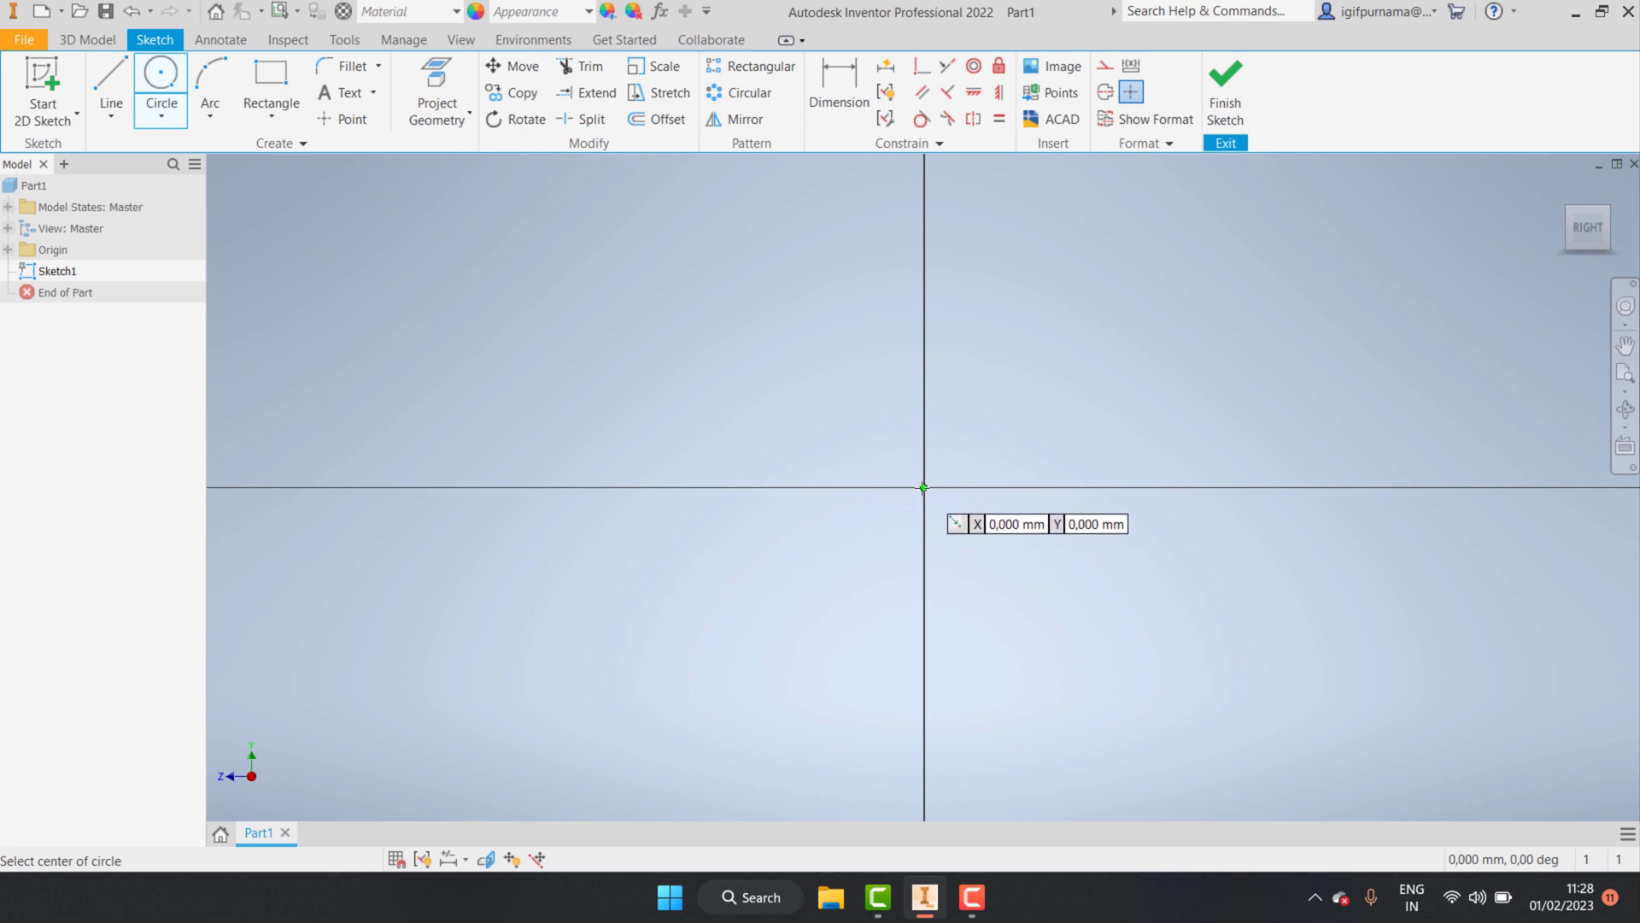
left_click(927, 487)
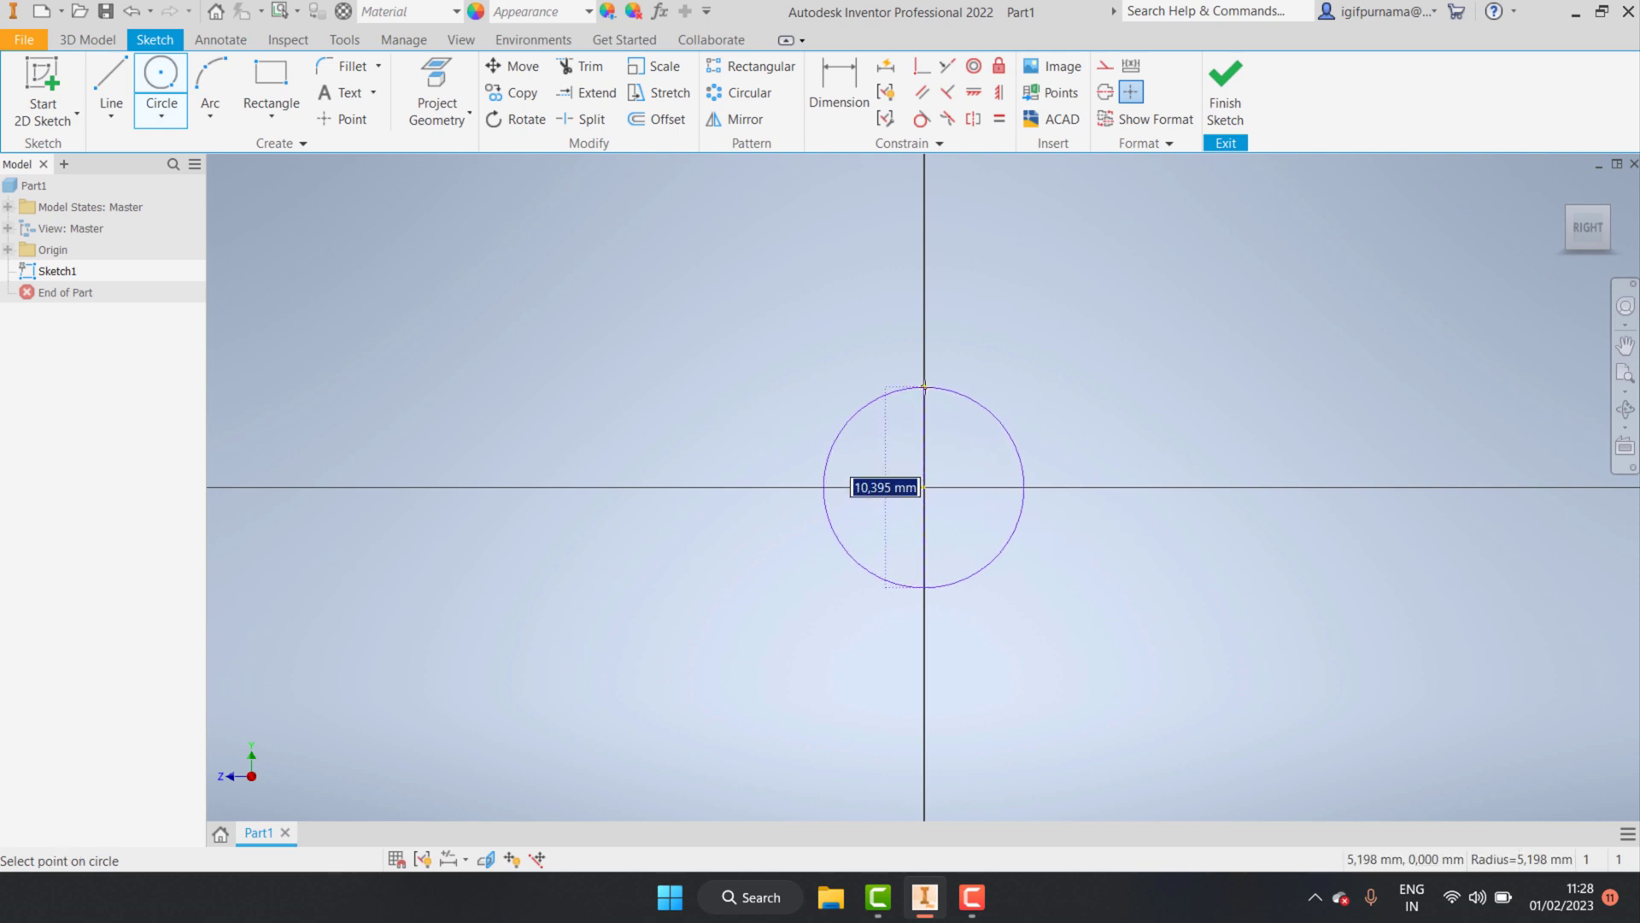
type("50")
key("Return")
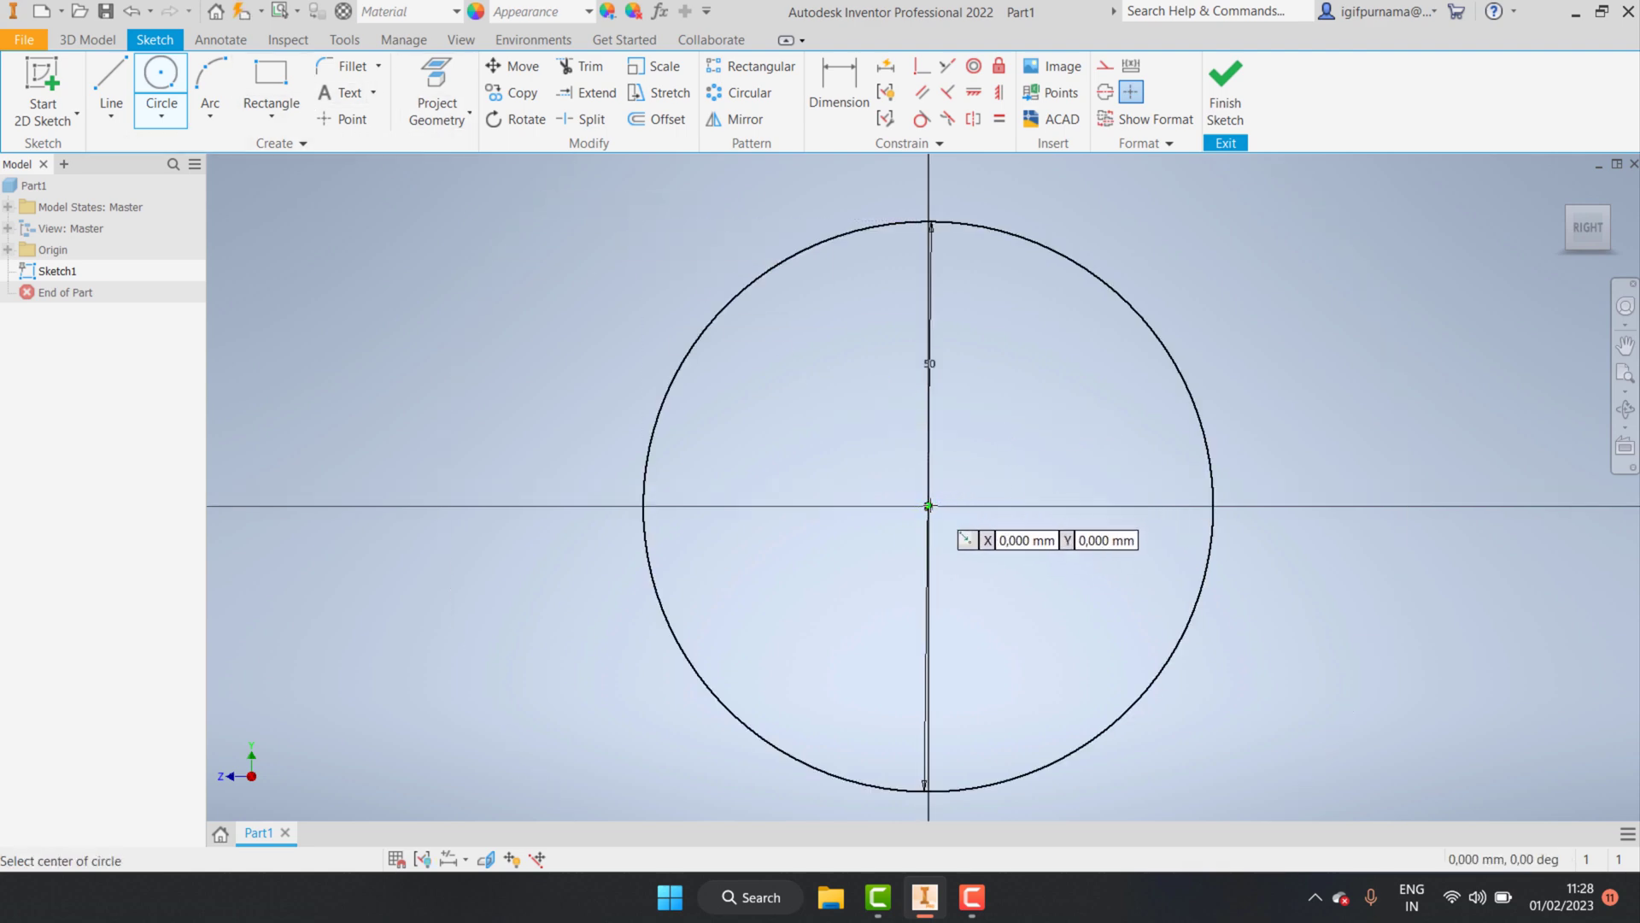
- Add two concentric circles with diameters of 60 mm and 55 mm, centred on the origin
left_click(928, 506)
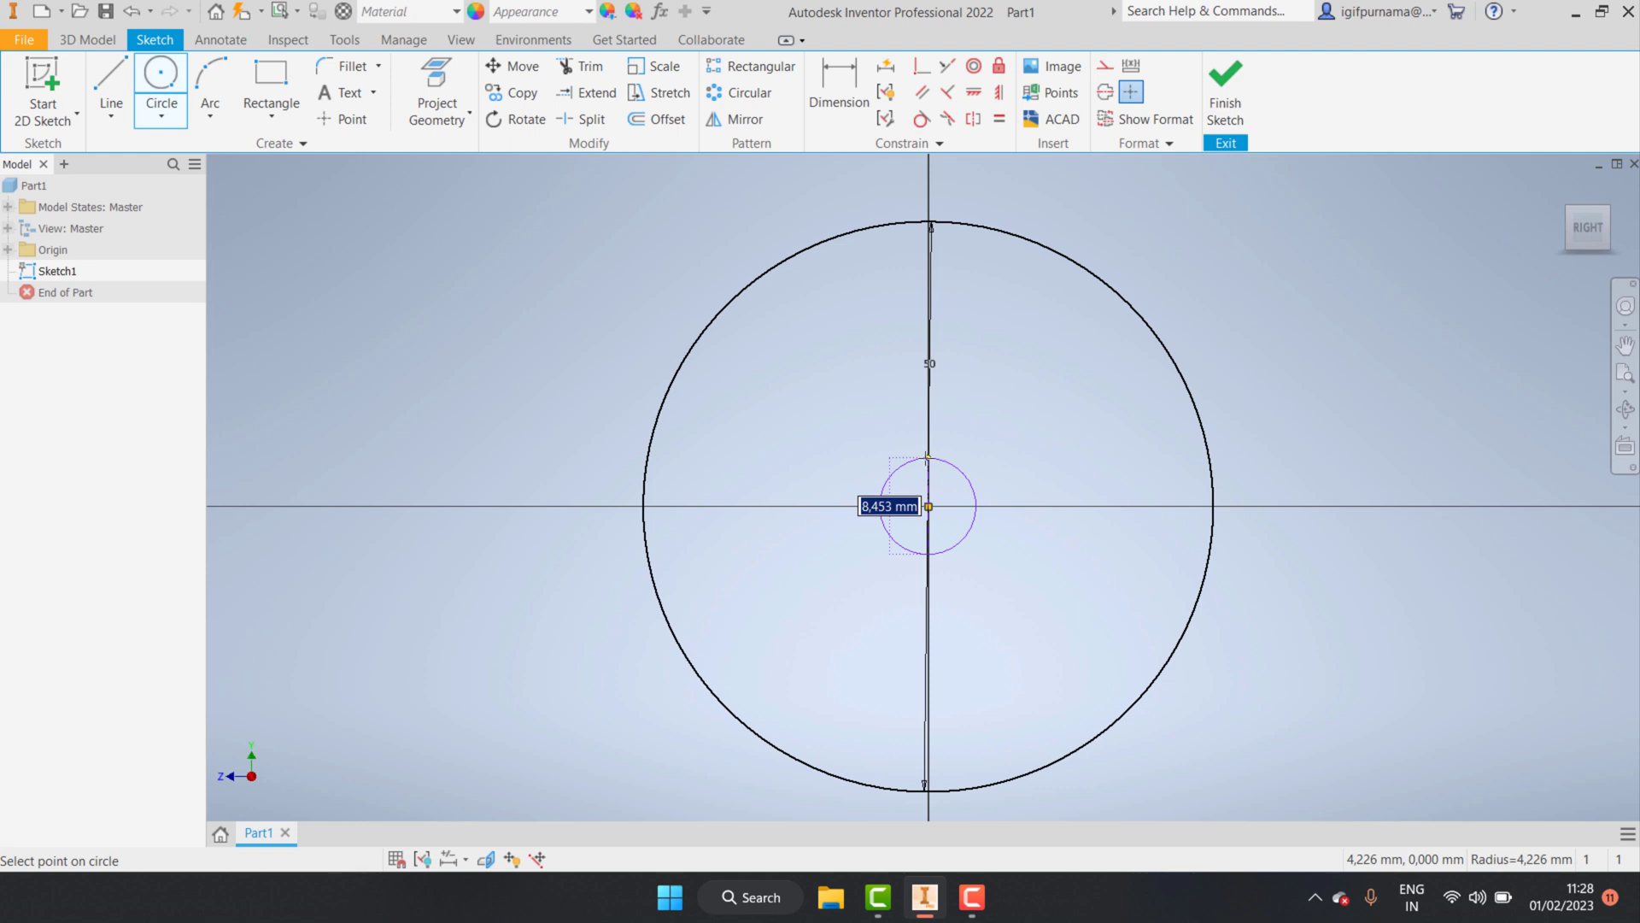
type("60")
key("Return")
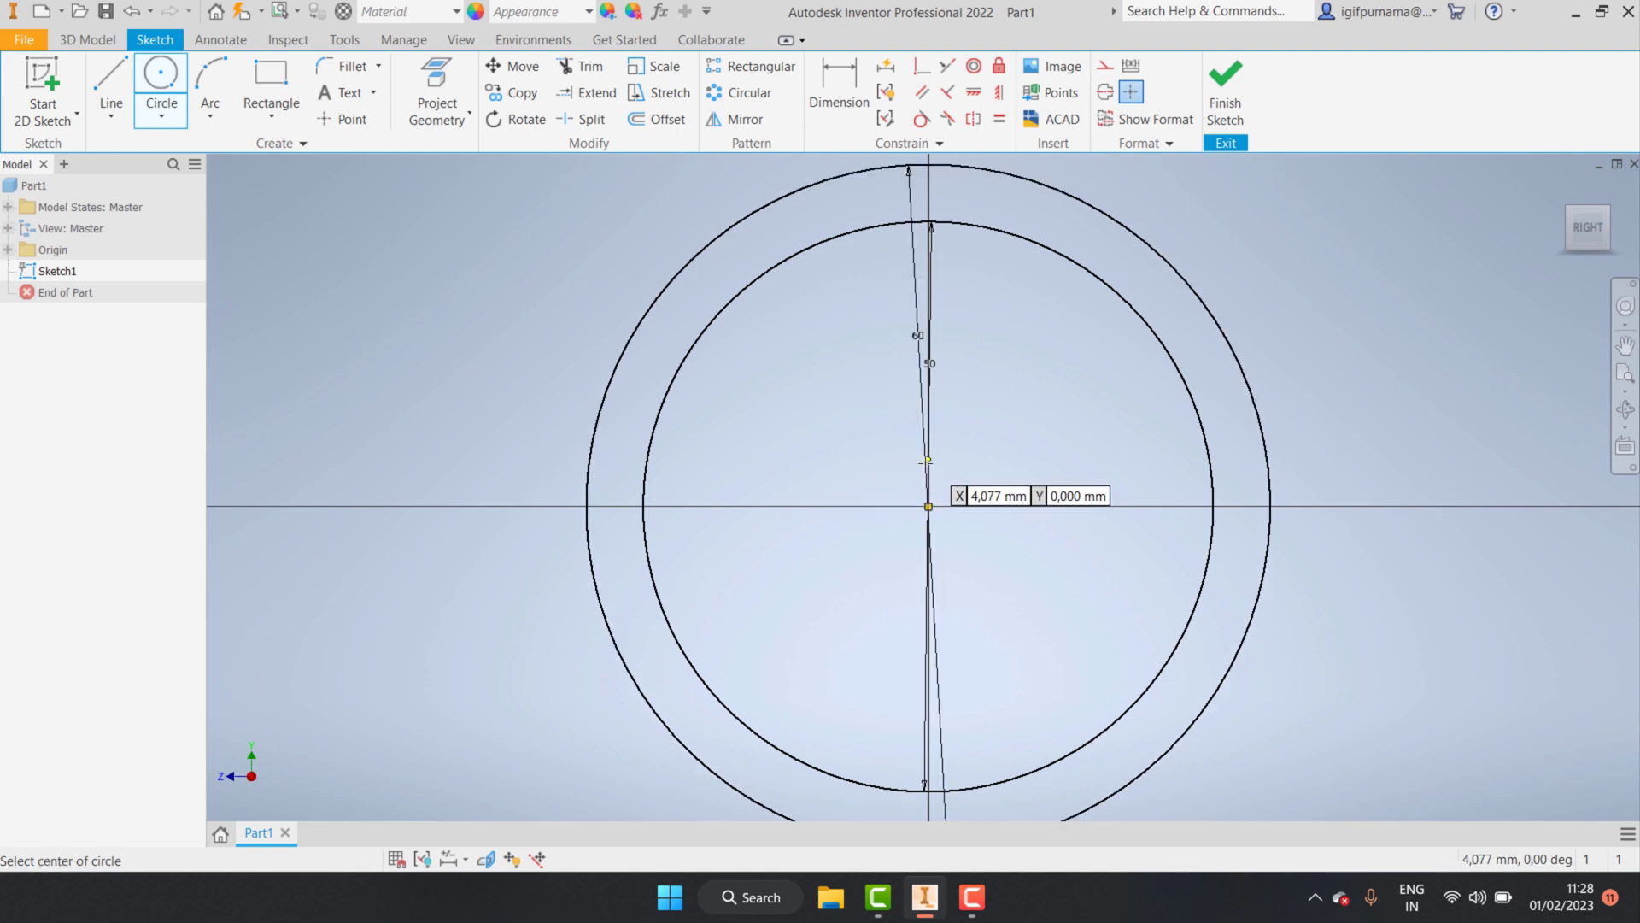
left_click(929, 506)
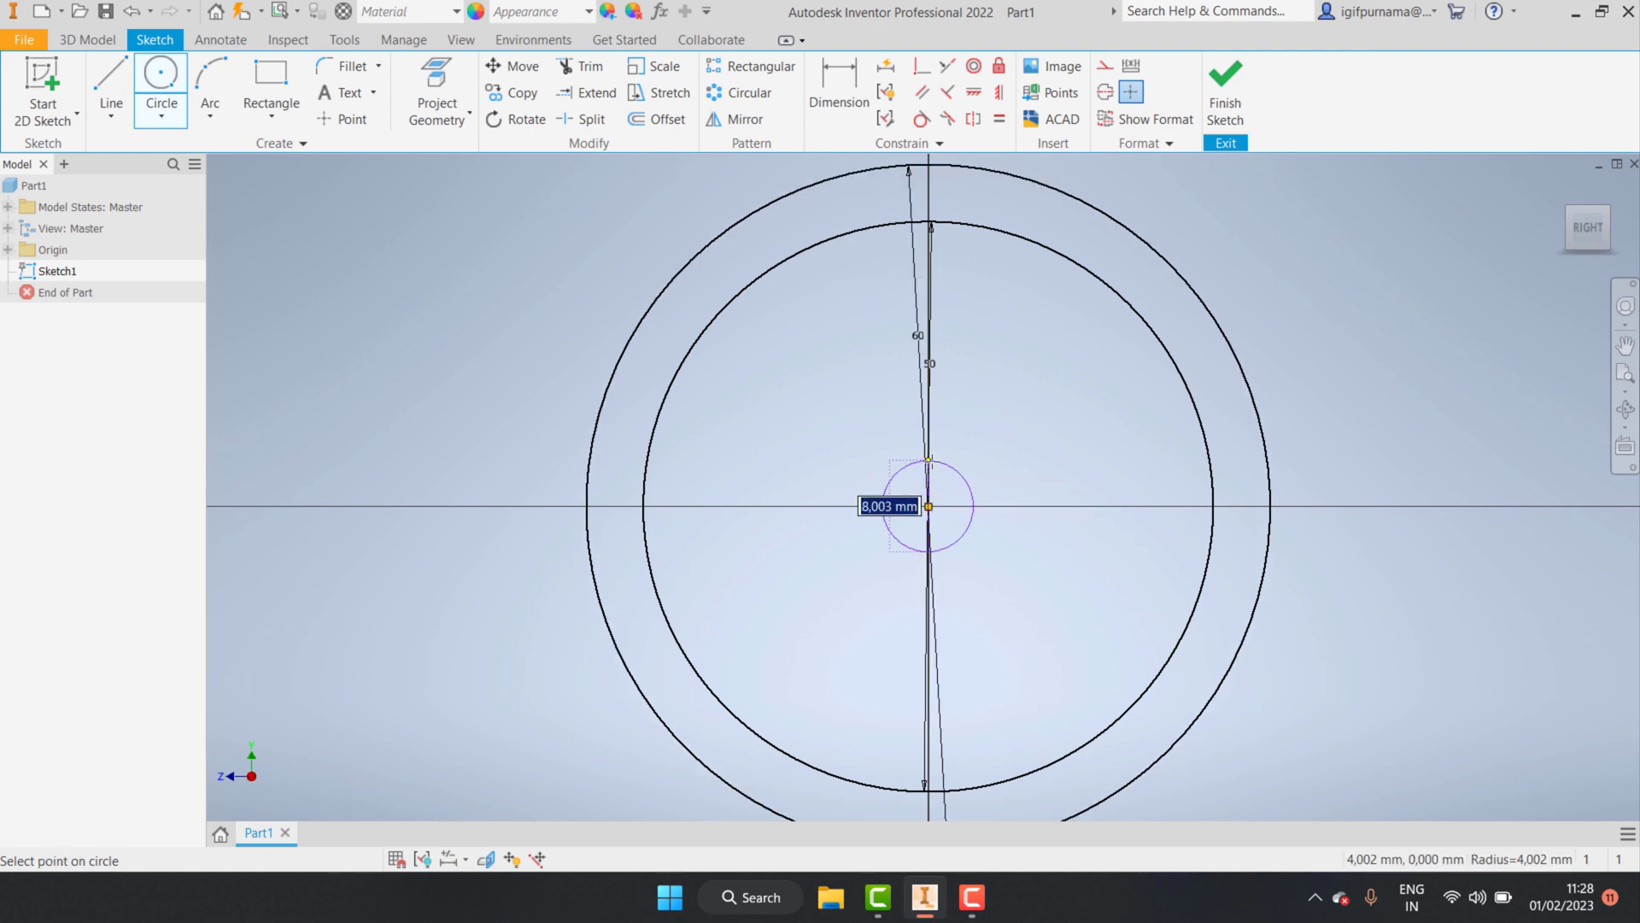
type("55")
key("Return")
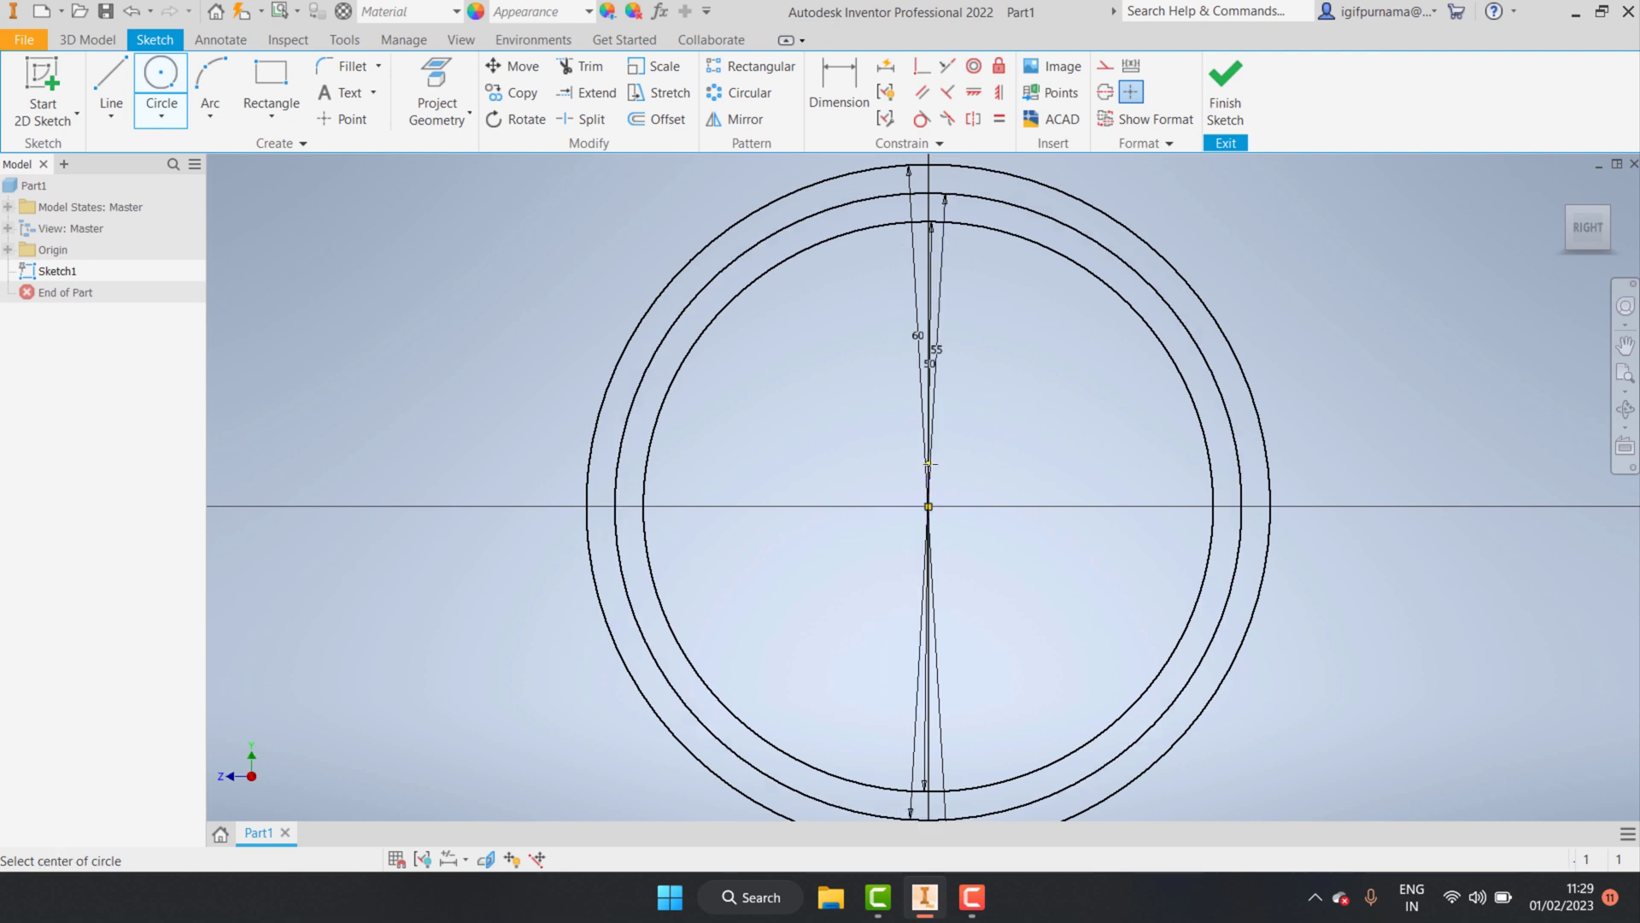
scroll(958, 186, "up", 3)
scroll(937, 361, "down", 3)
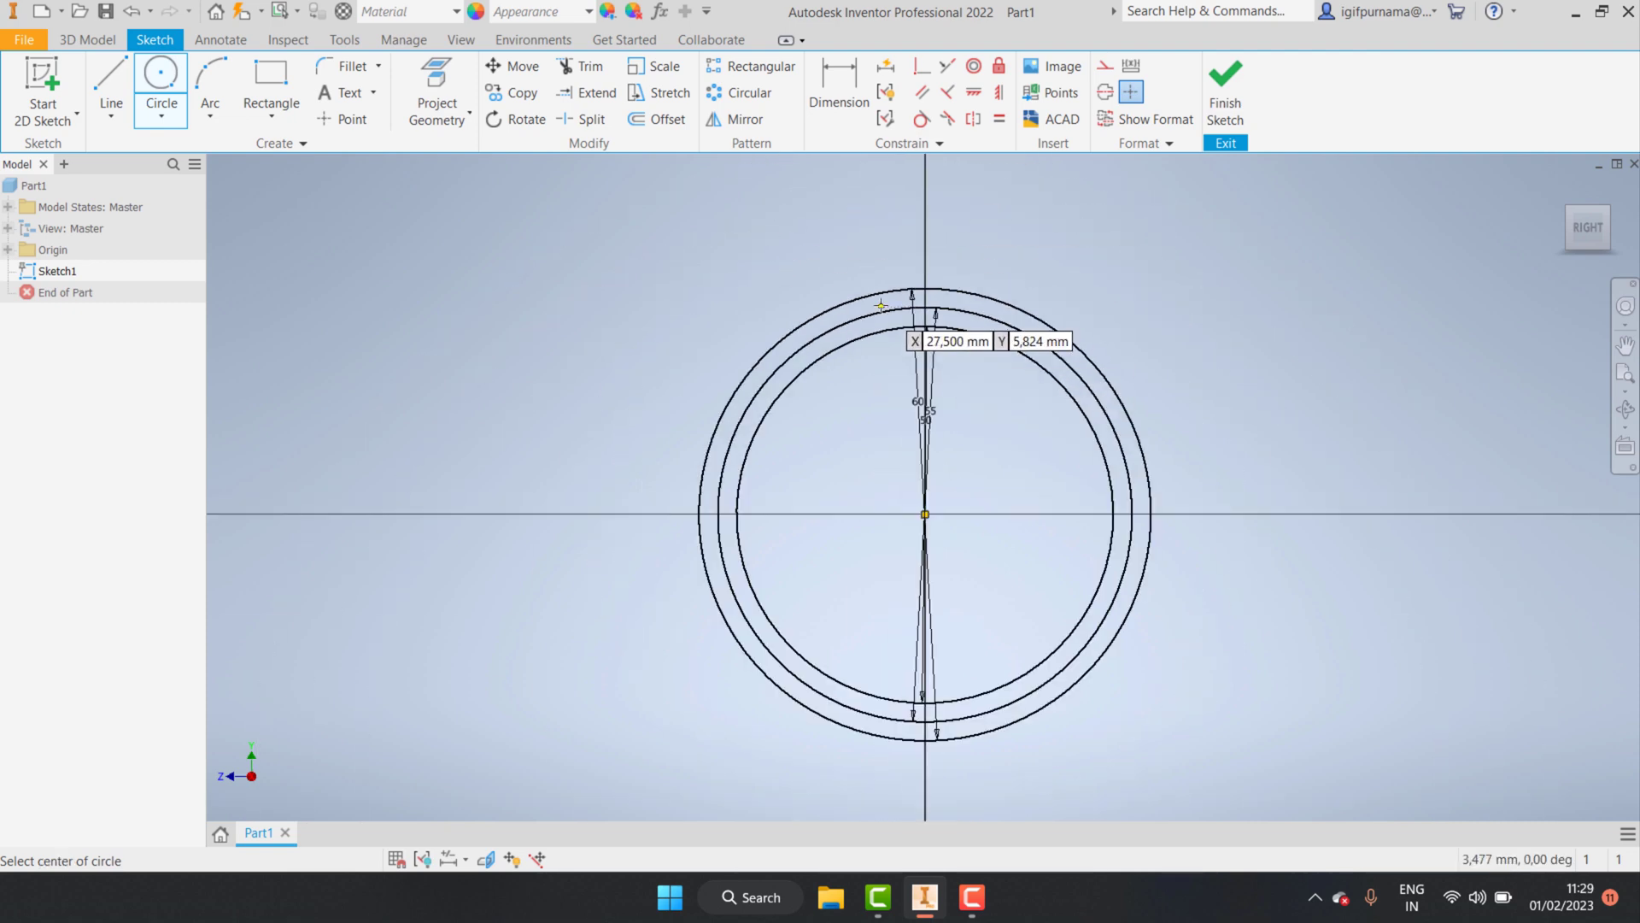
- Sketch two separate vertical lines right of the vertical axis, from above the outer circle down to near the horizontal axis
key("l")
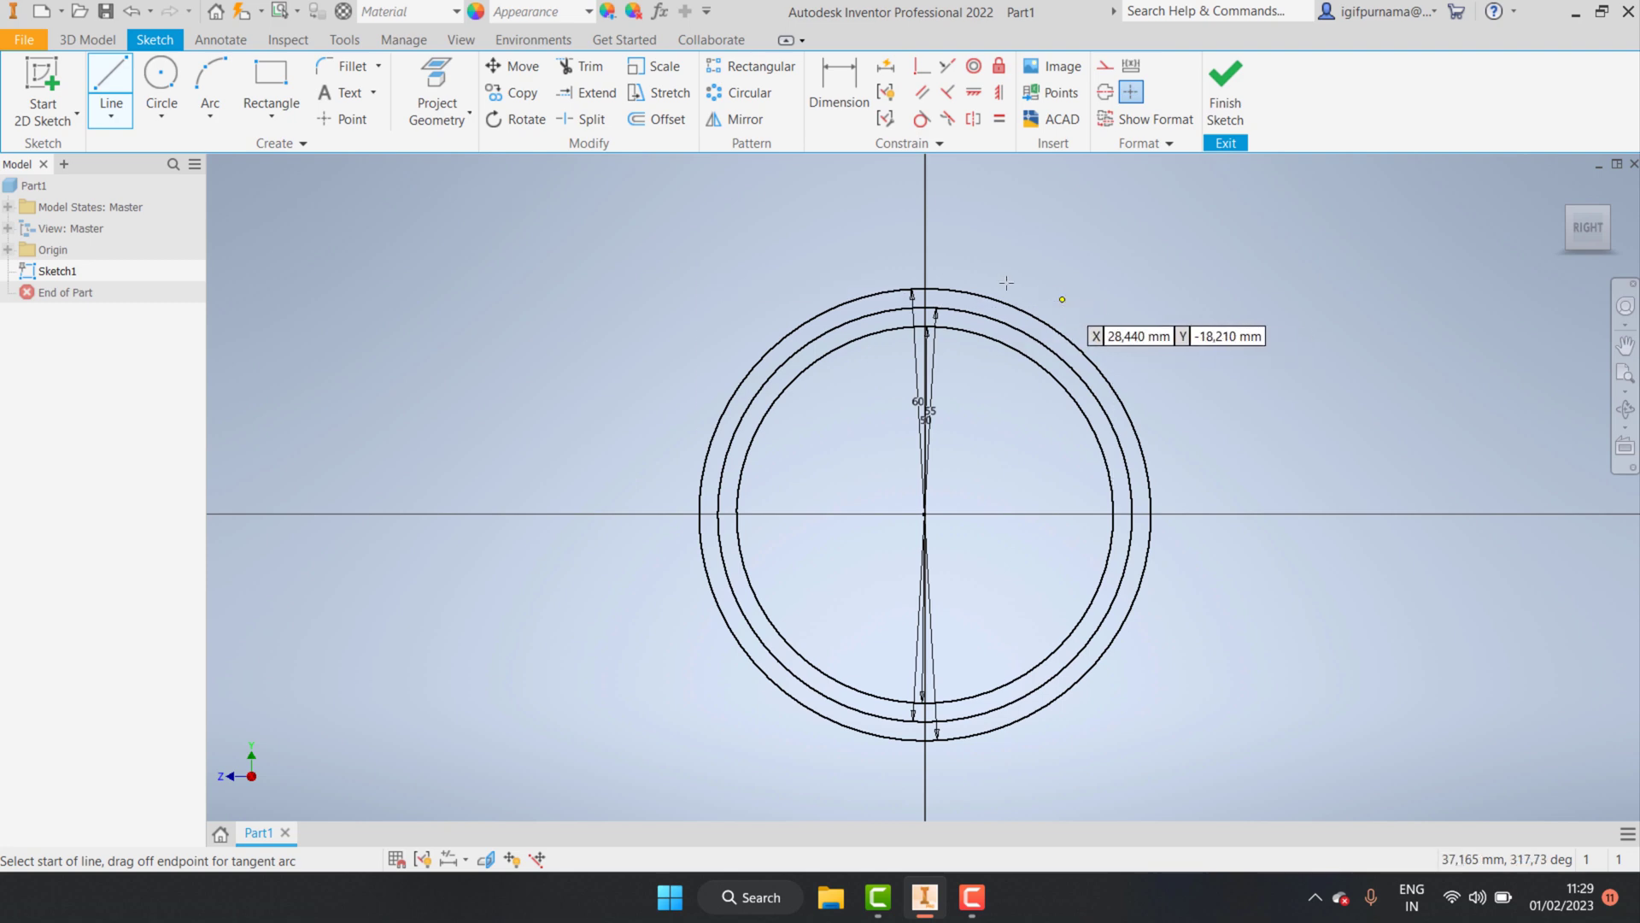
left_click(950, 270)
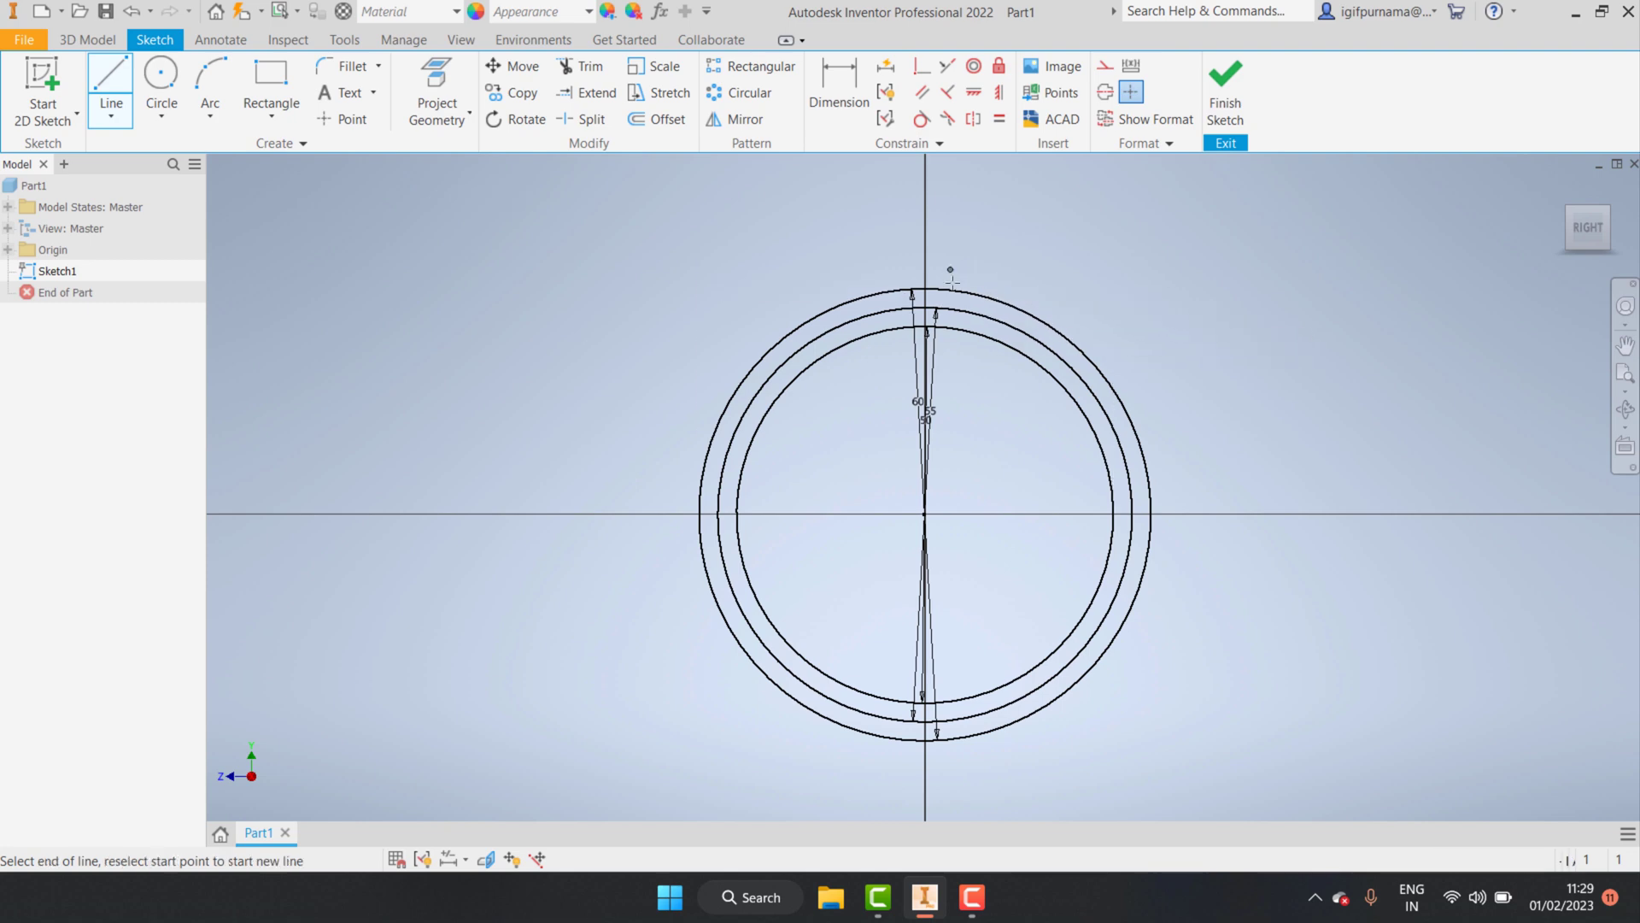
left_click(947, 493)
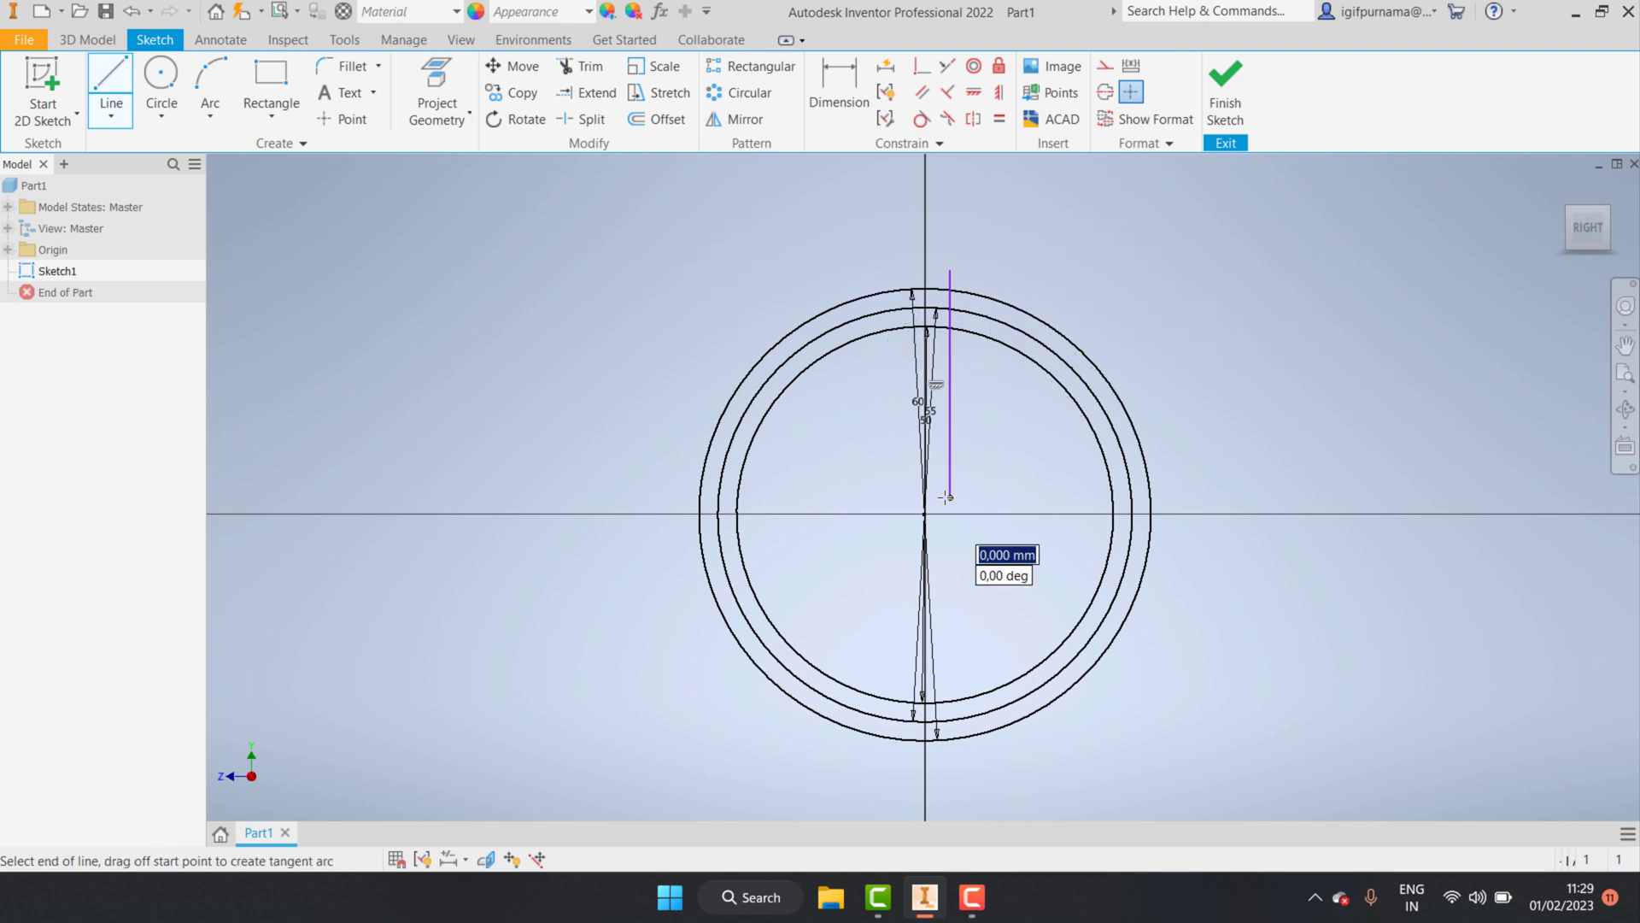
key("Escape")
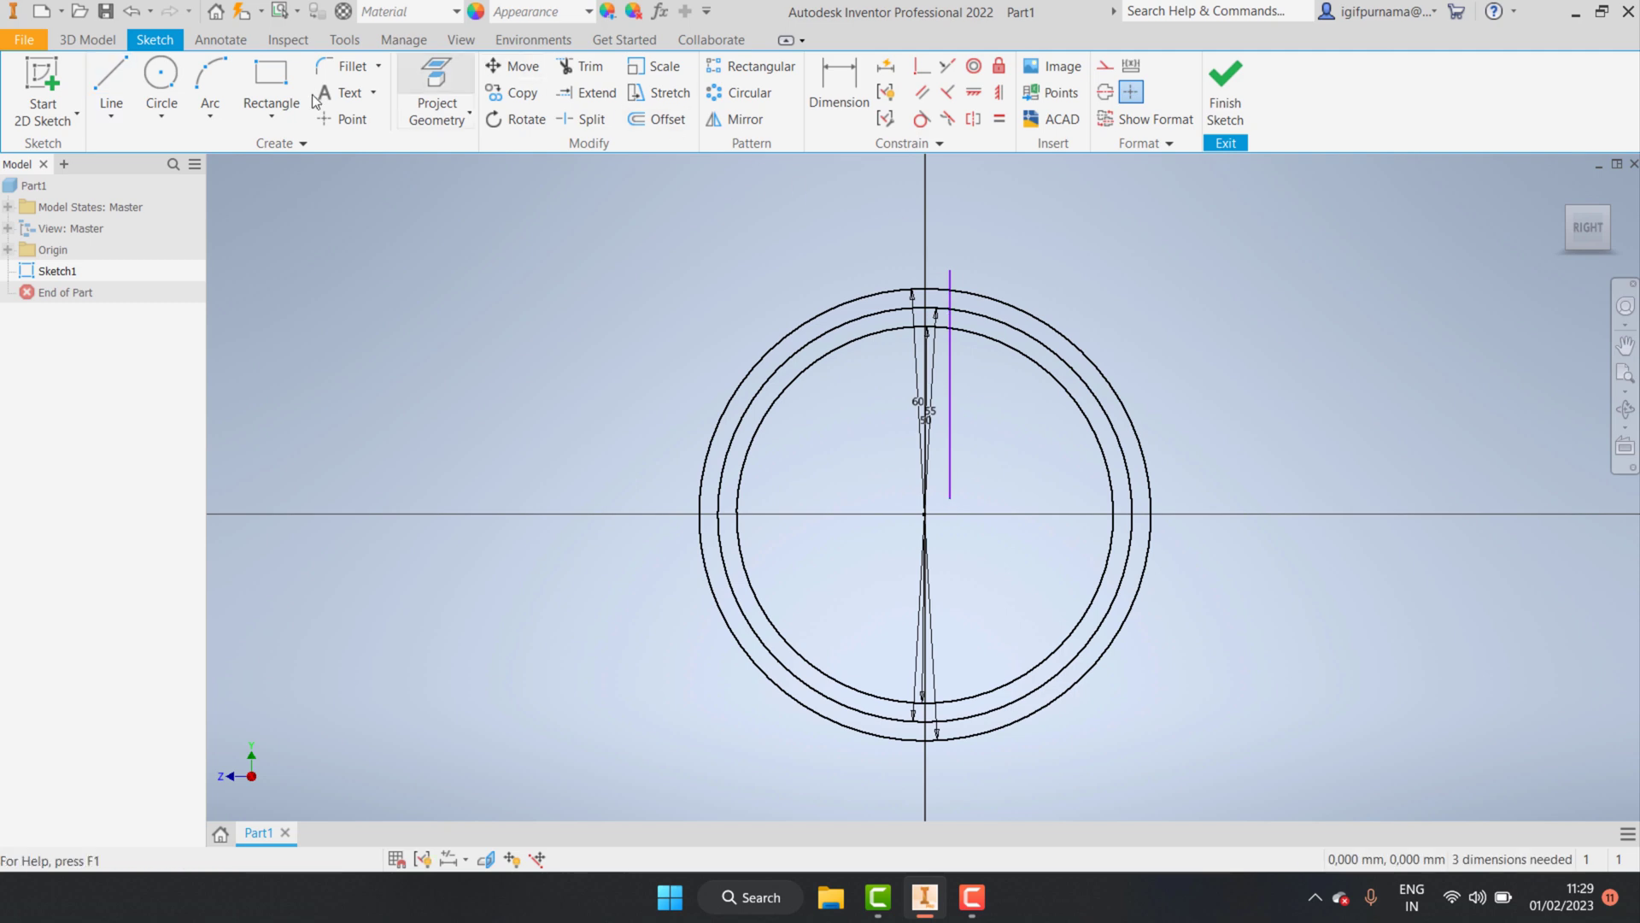
left_click(111, 90)
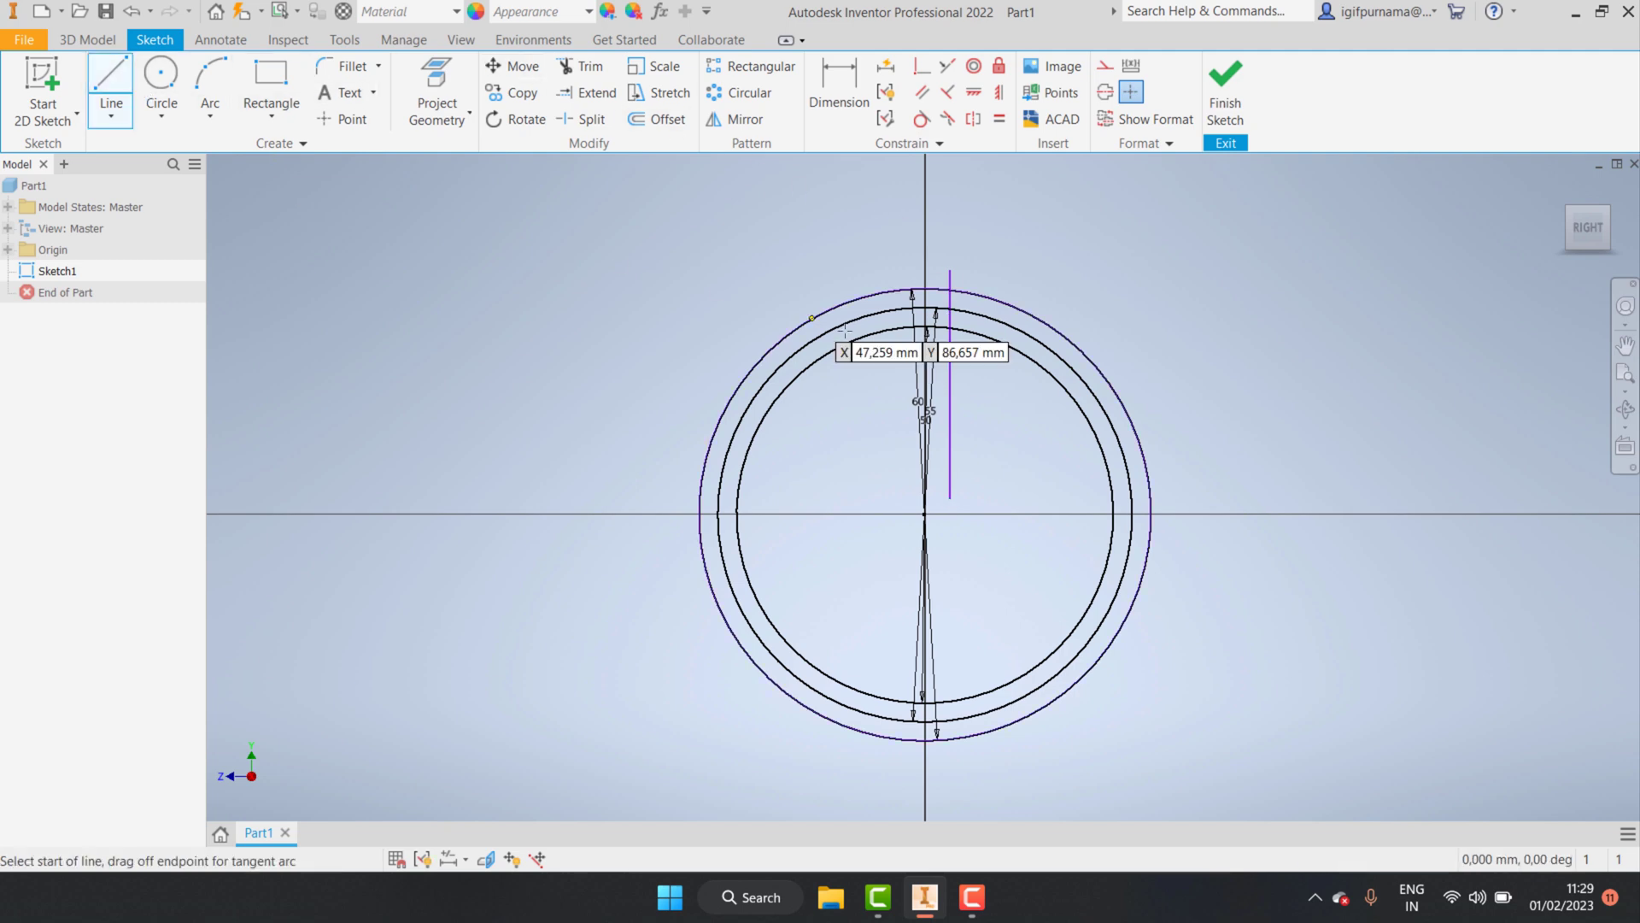
left_click(982, 276)
left_click(982, 481)
key("Escape")
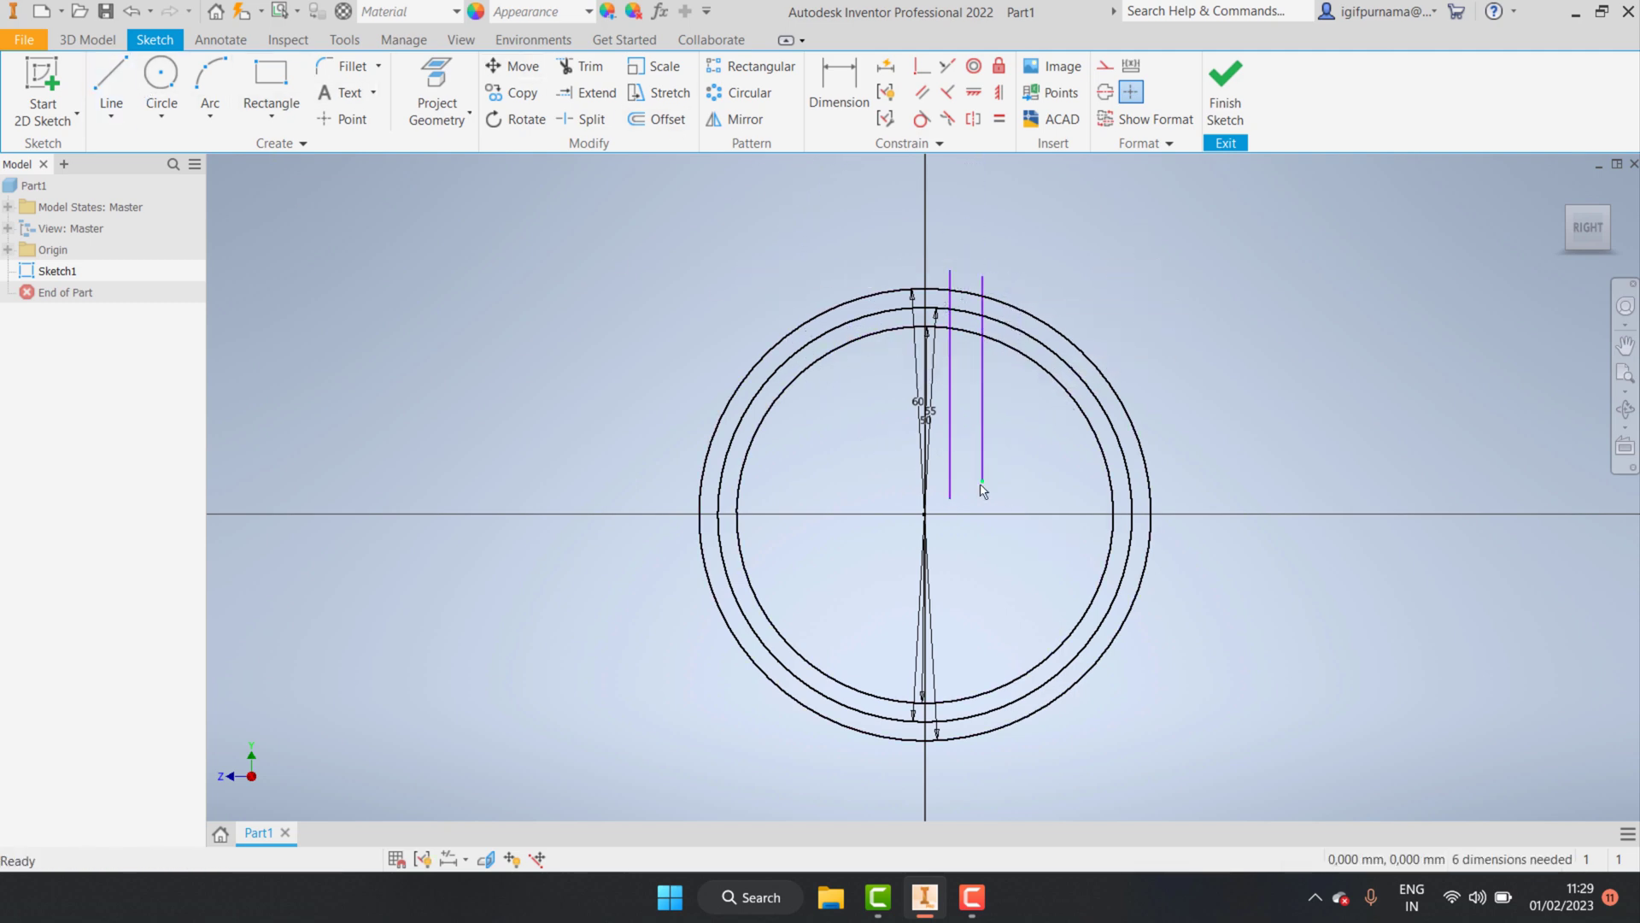
- Draw a vertical centre line from the origin up past the outer circle
left_click(111, 77)
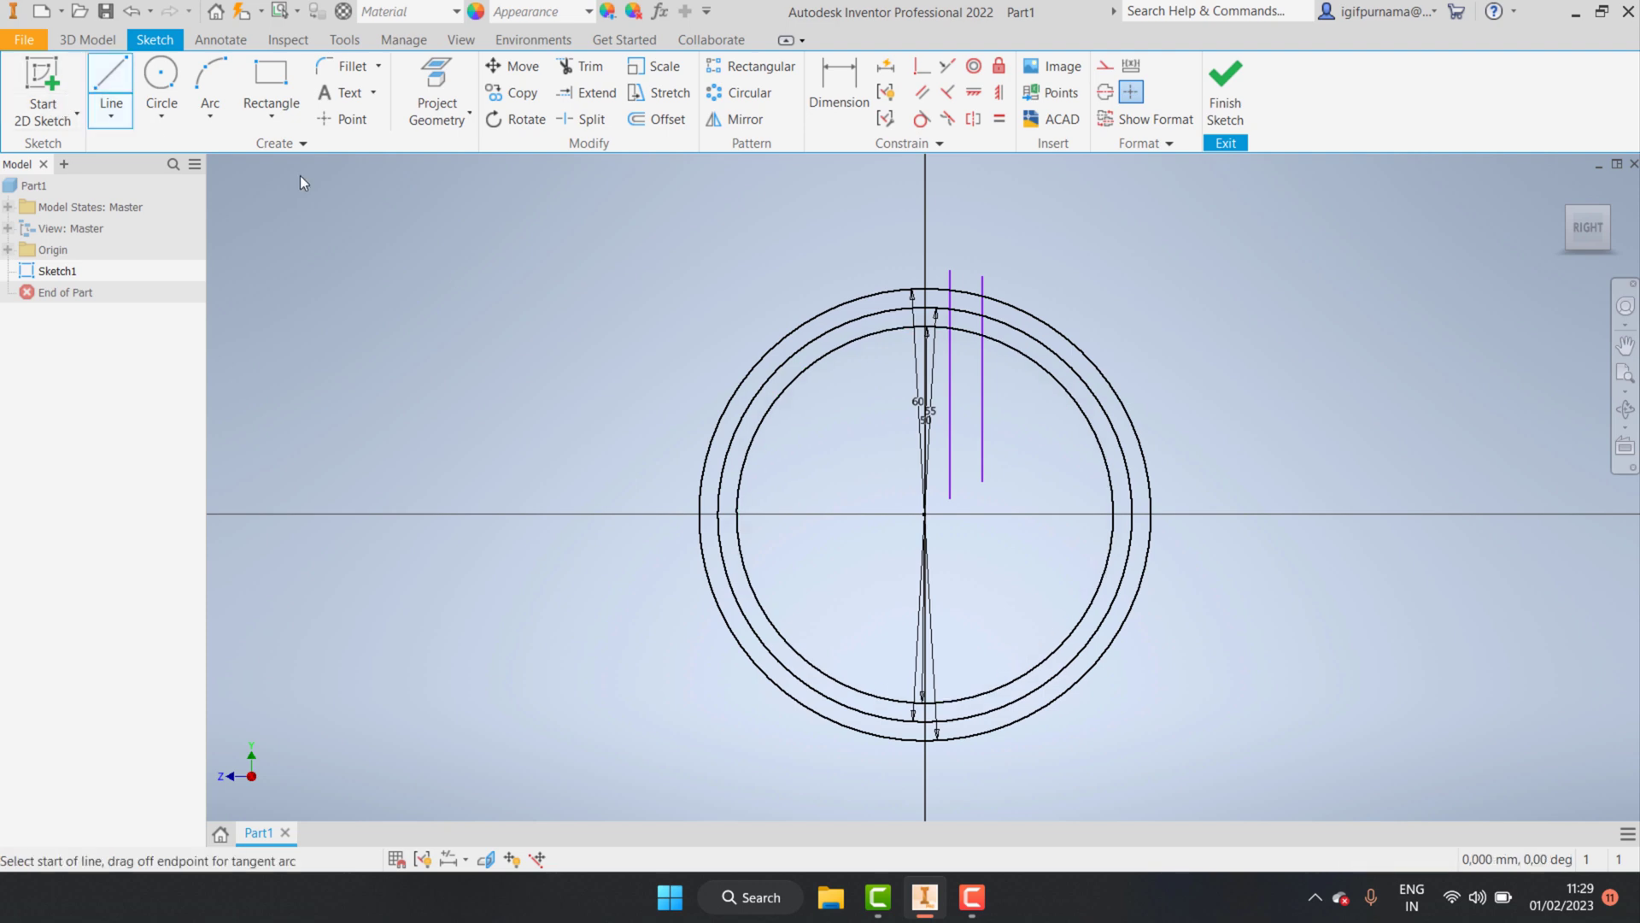
left_click(924, 516)
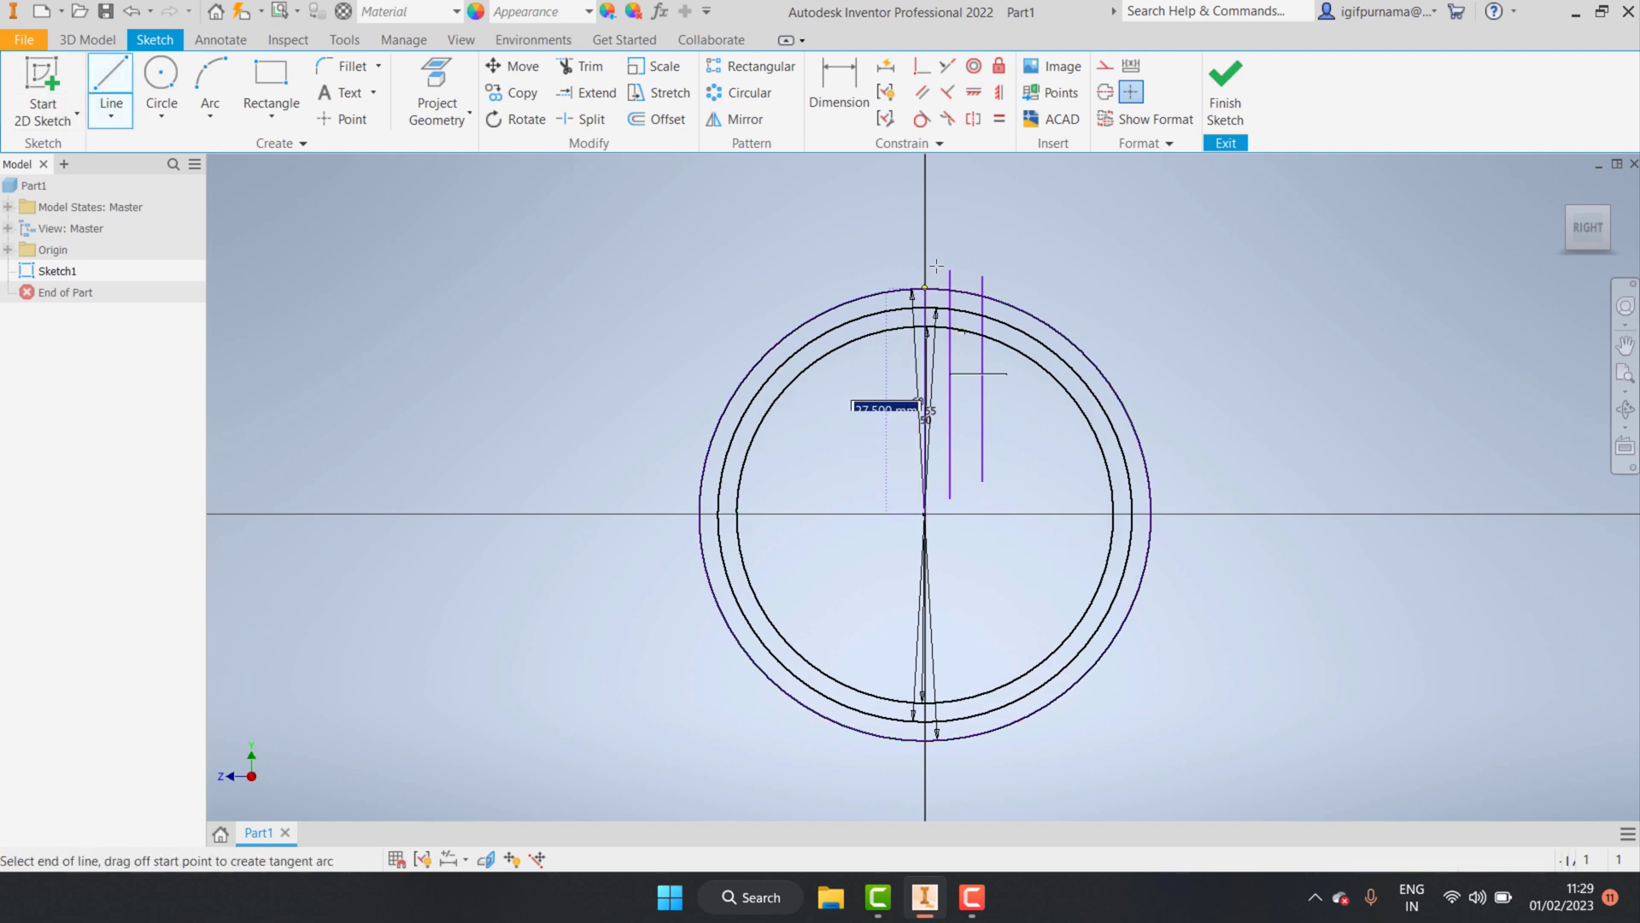
key("Escape")
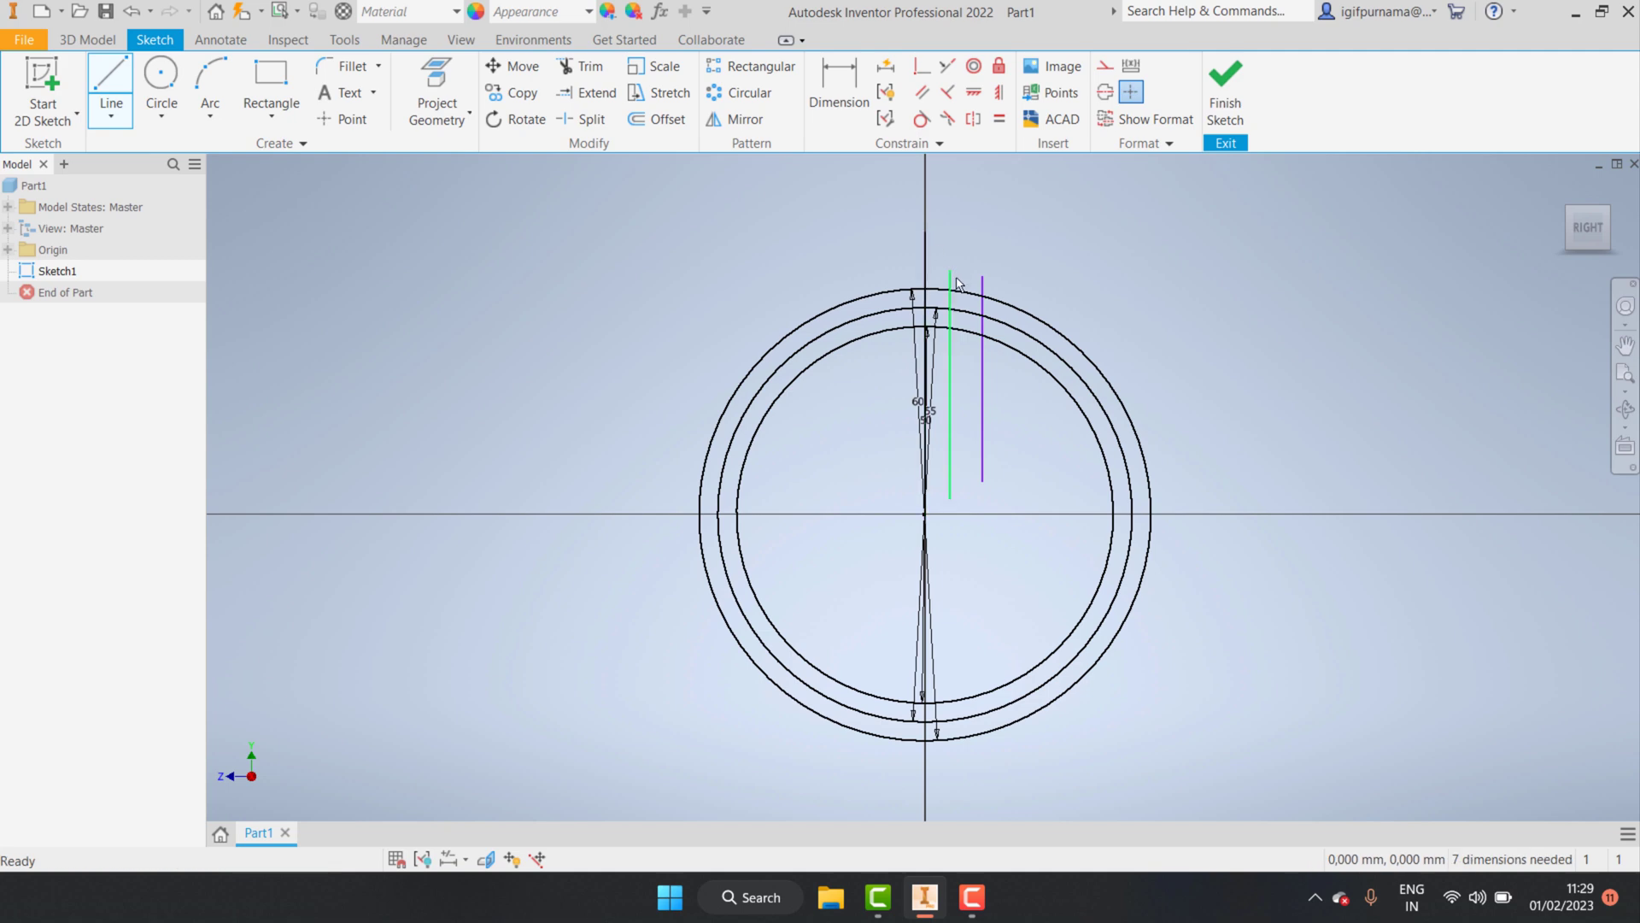
- Dimension the nearer vertical line 1.5 mm from the vertical centre line
scroll(936, 282, "up", 5)
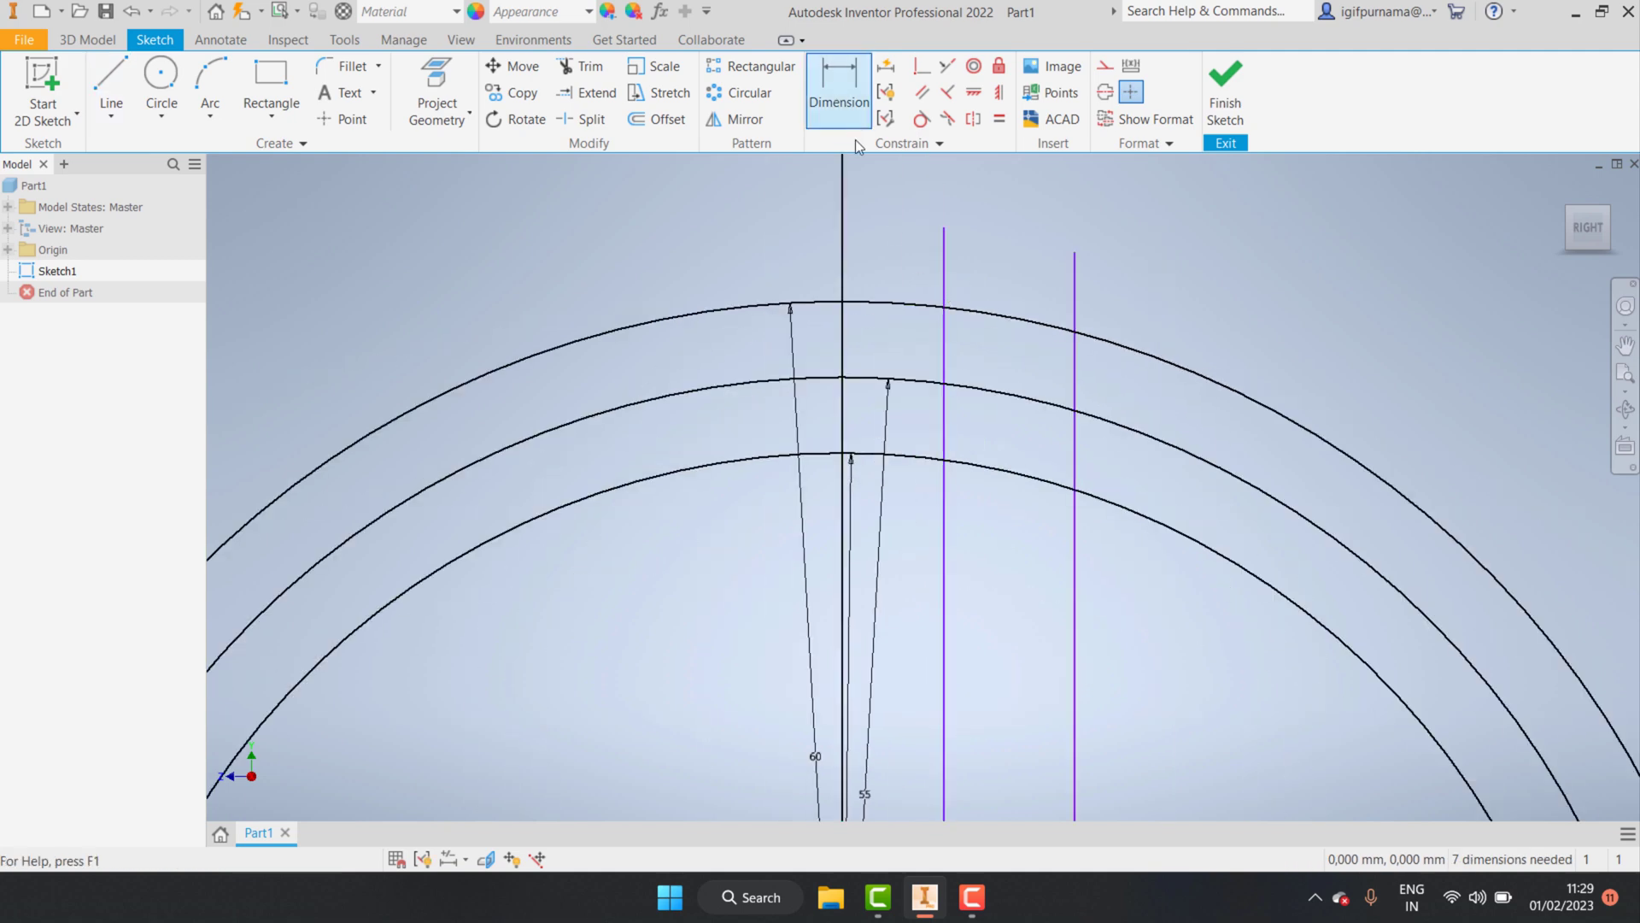
left_click(843, 213)
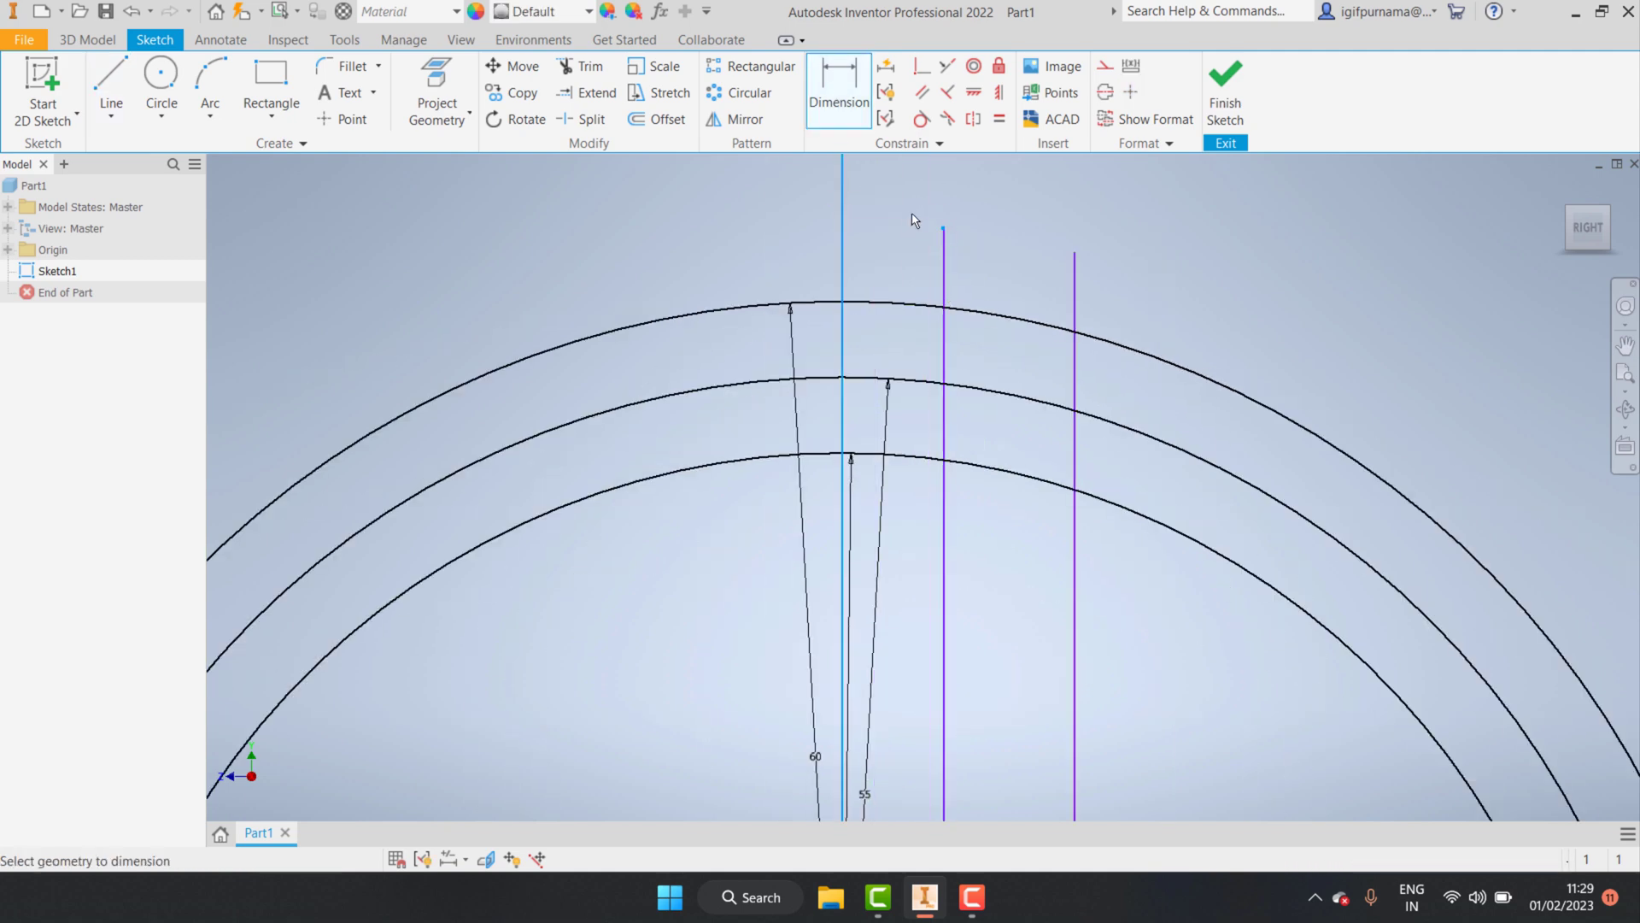
left_click(943, 243)
left_click(982, 204)
type("1")
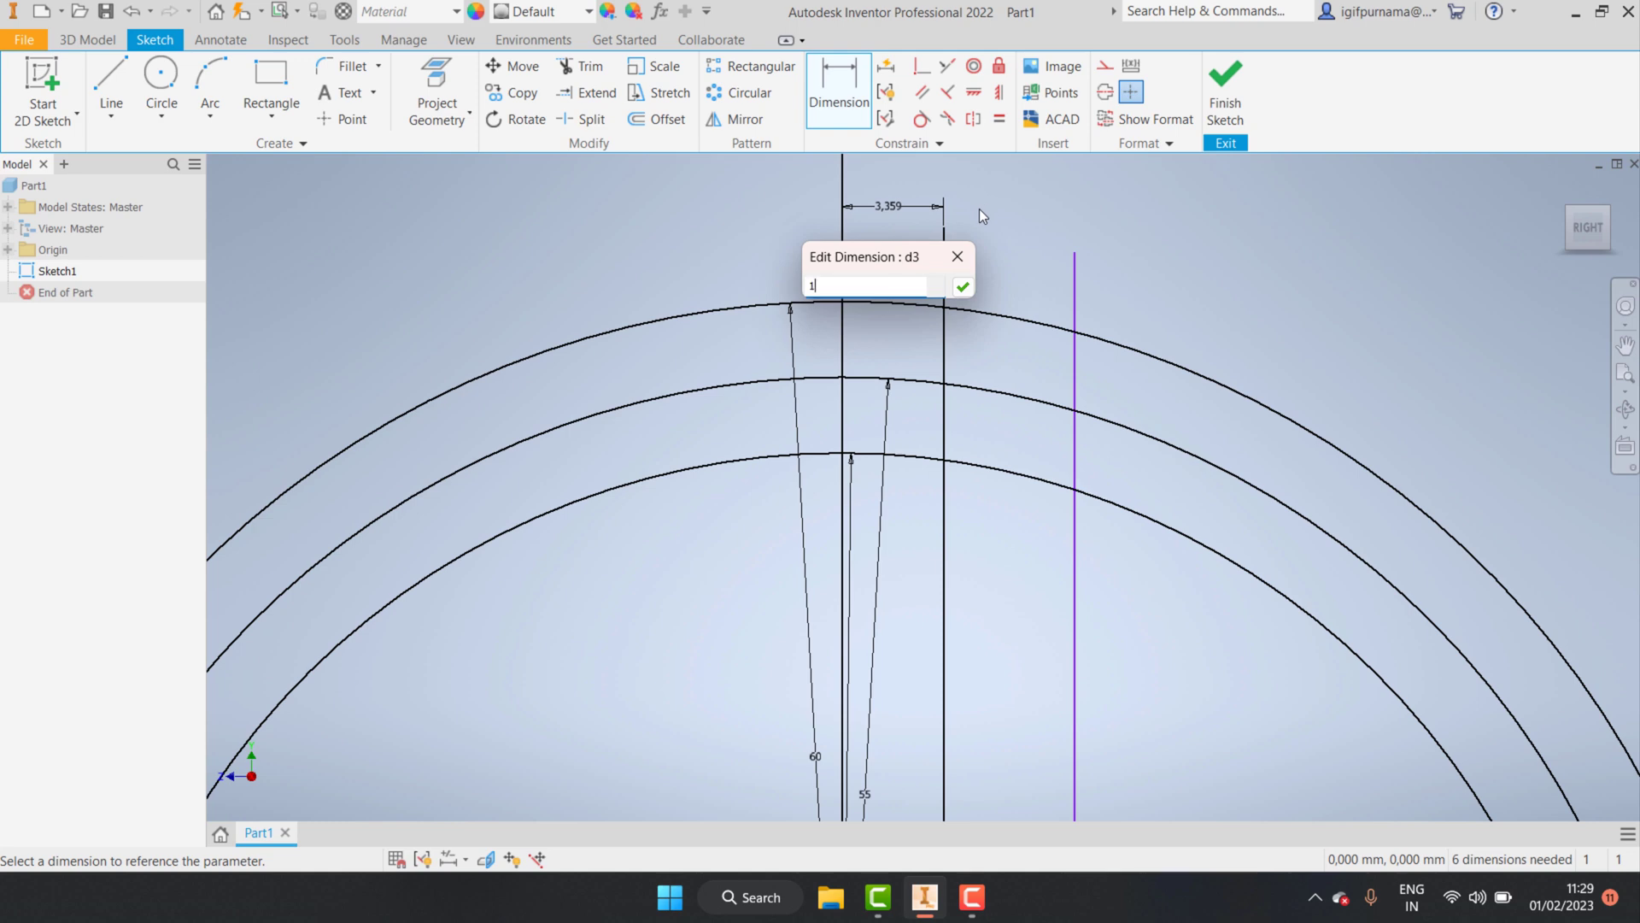
key("Return")
double_click(855, 206)
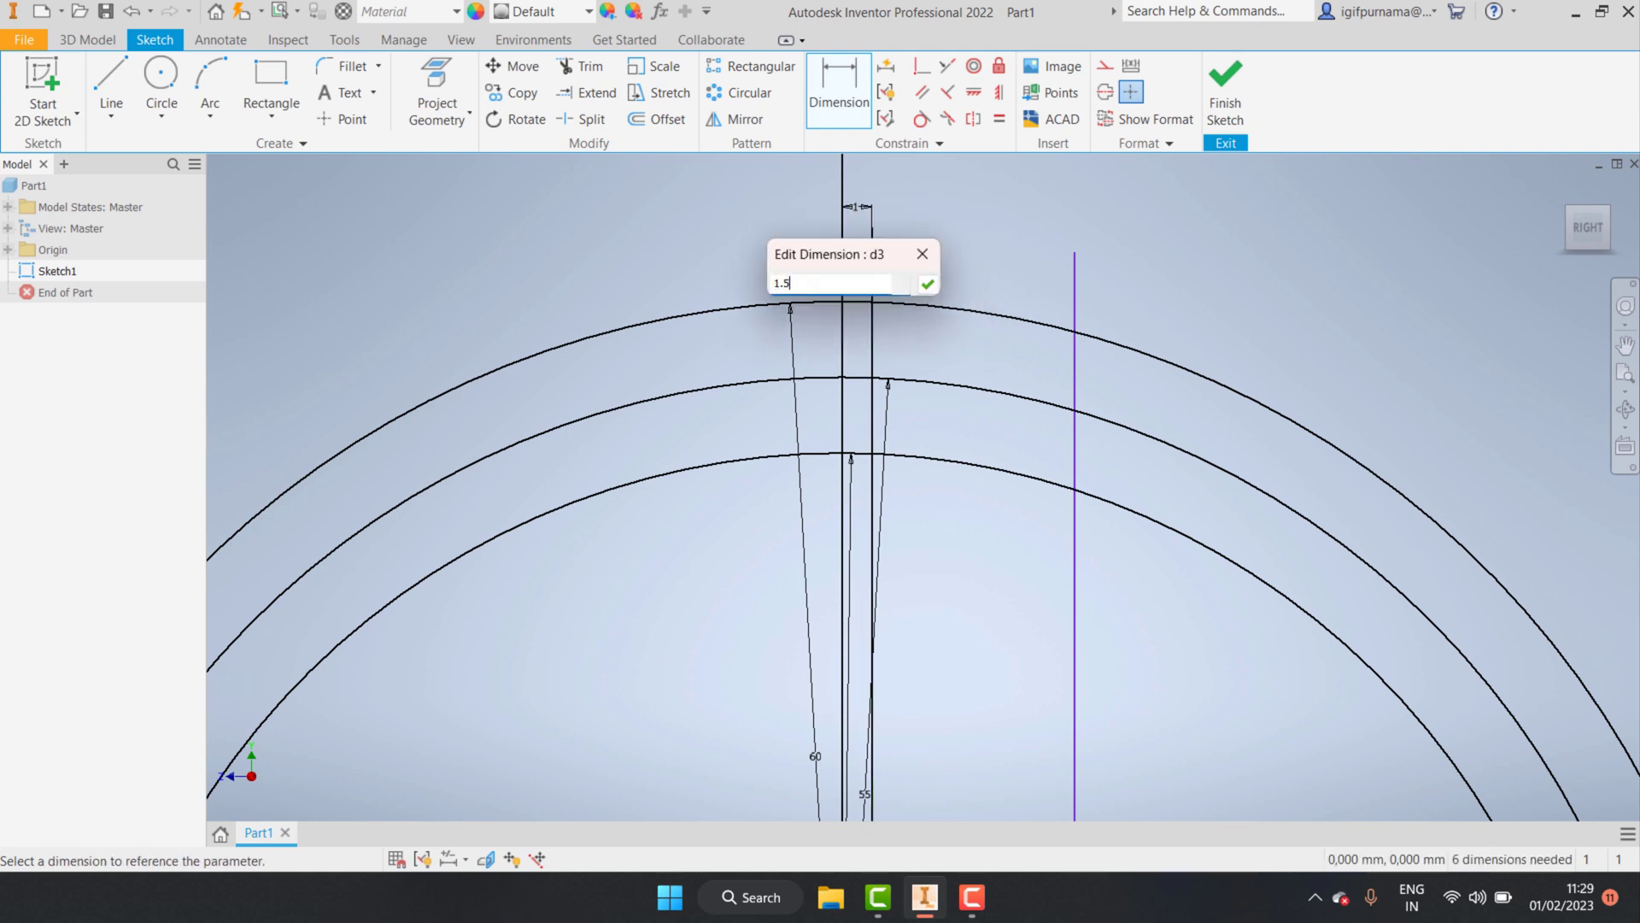
key("Return")
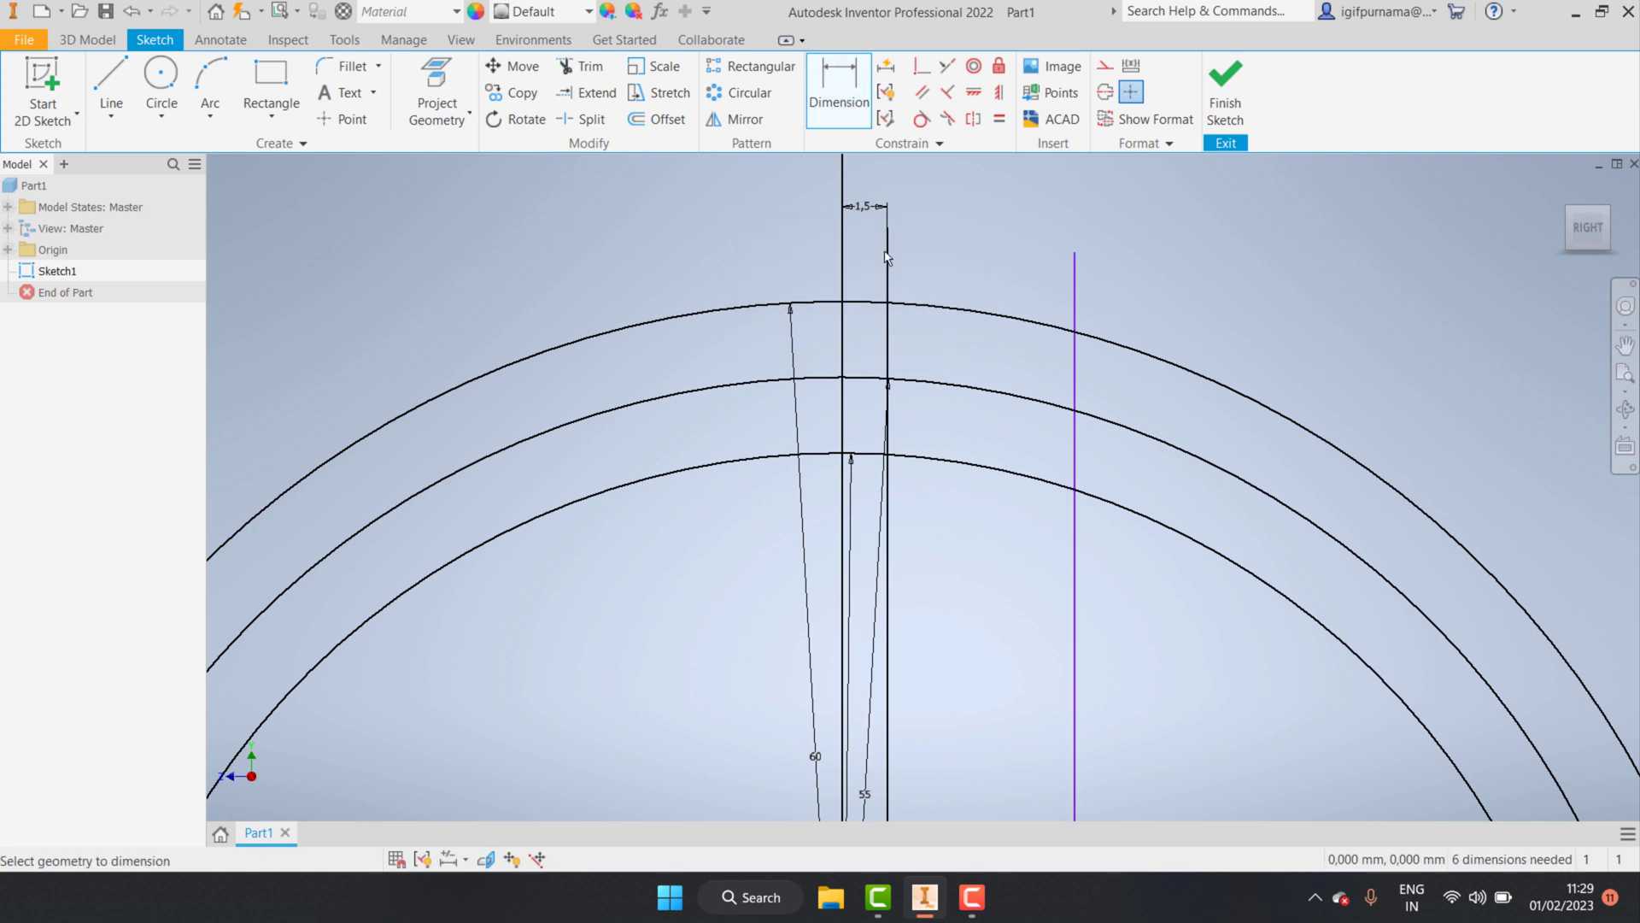
- Dimension the farther vertical line 3 mm from the vertical centre line
left_click(848, 286)
left_click(1076, 274)
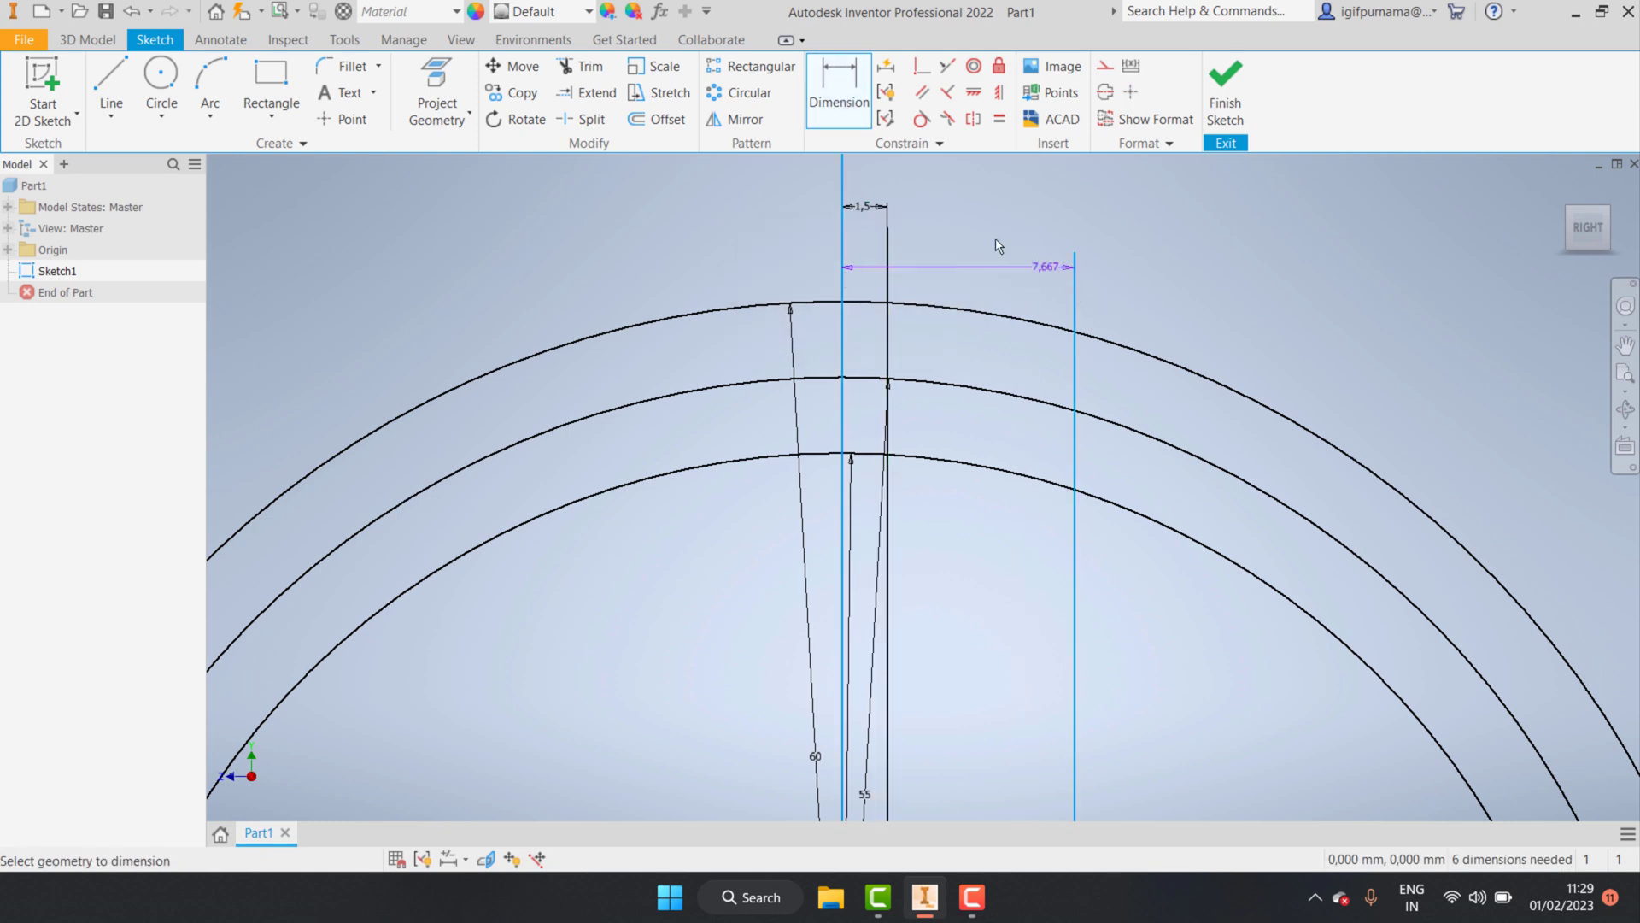
left_click(980, 233)
type("23")
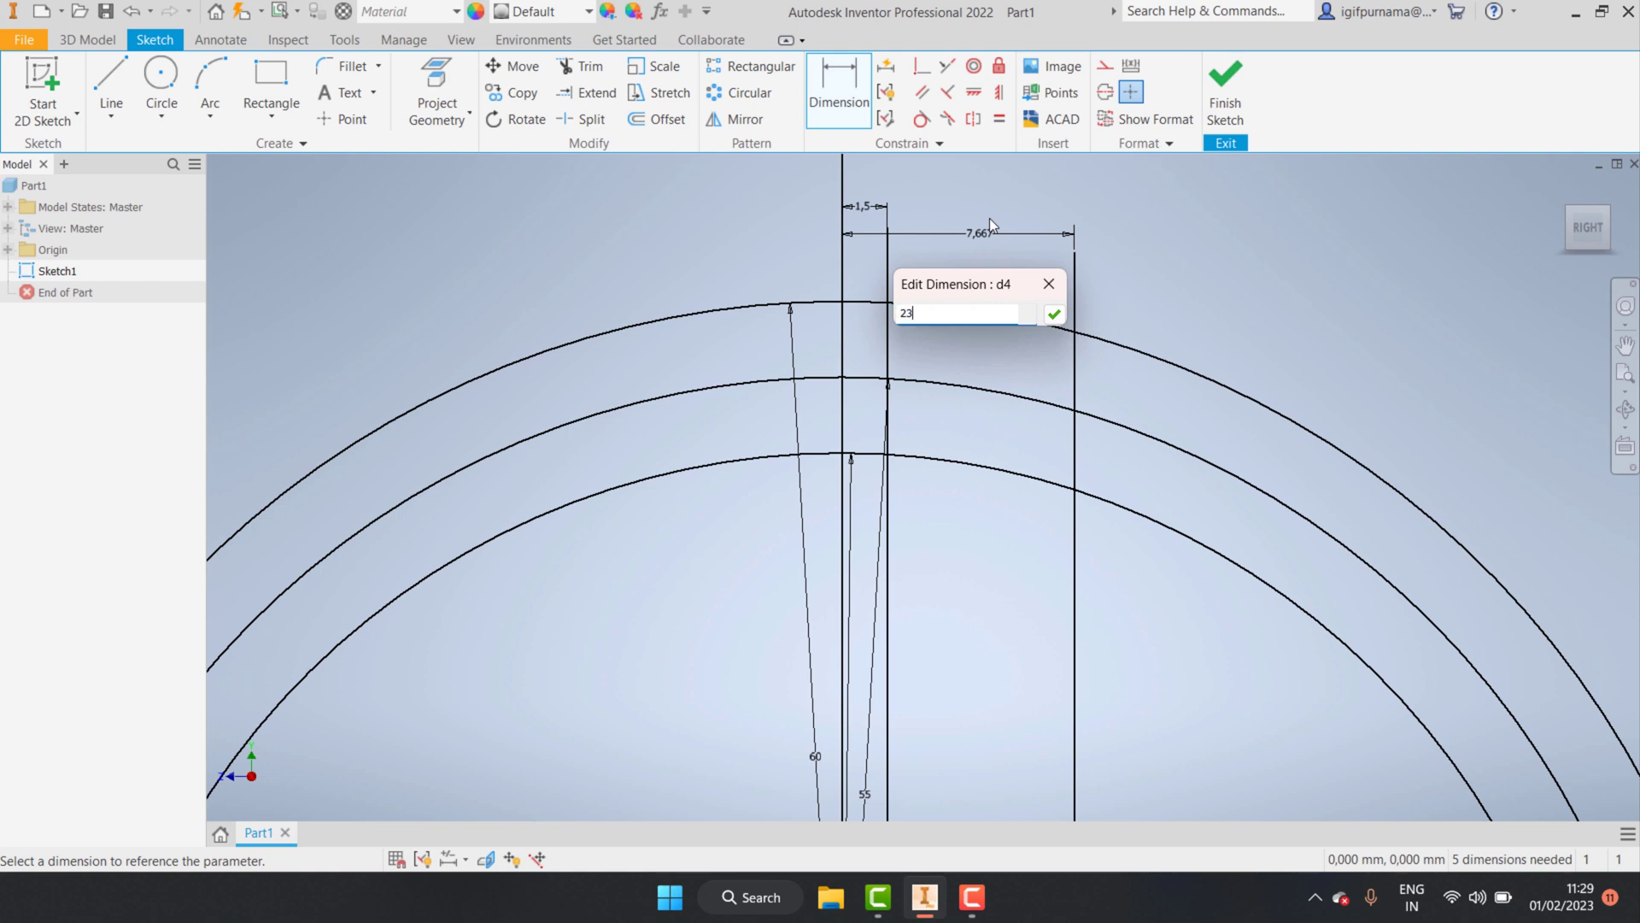
key("BackSpace")
key("BackSpace")
type("3")
key("Return")
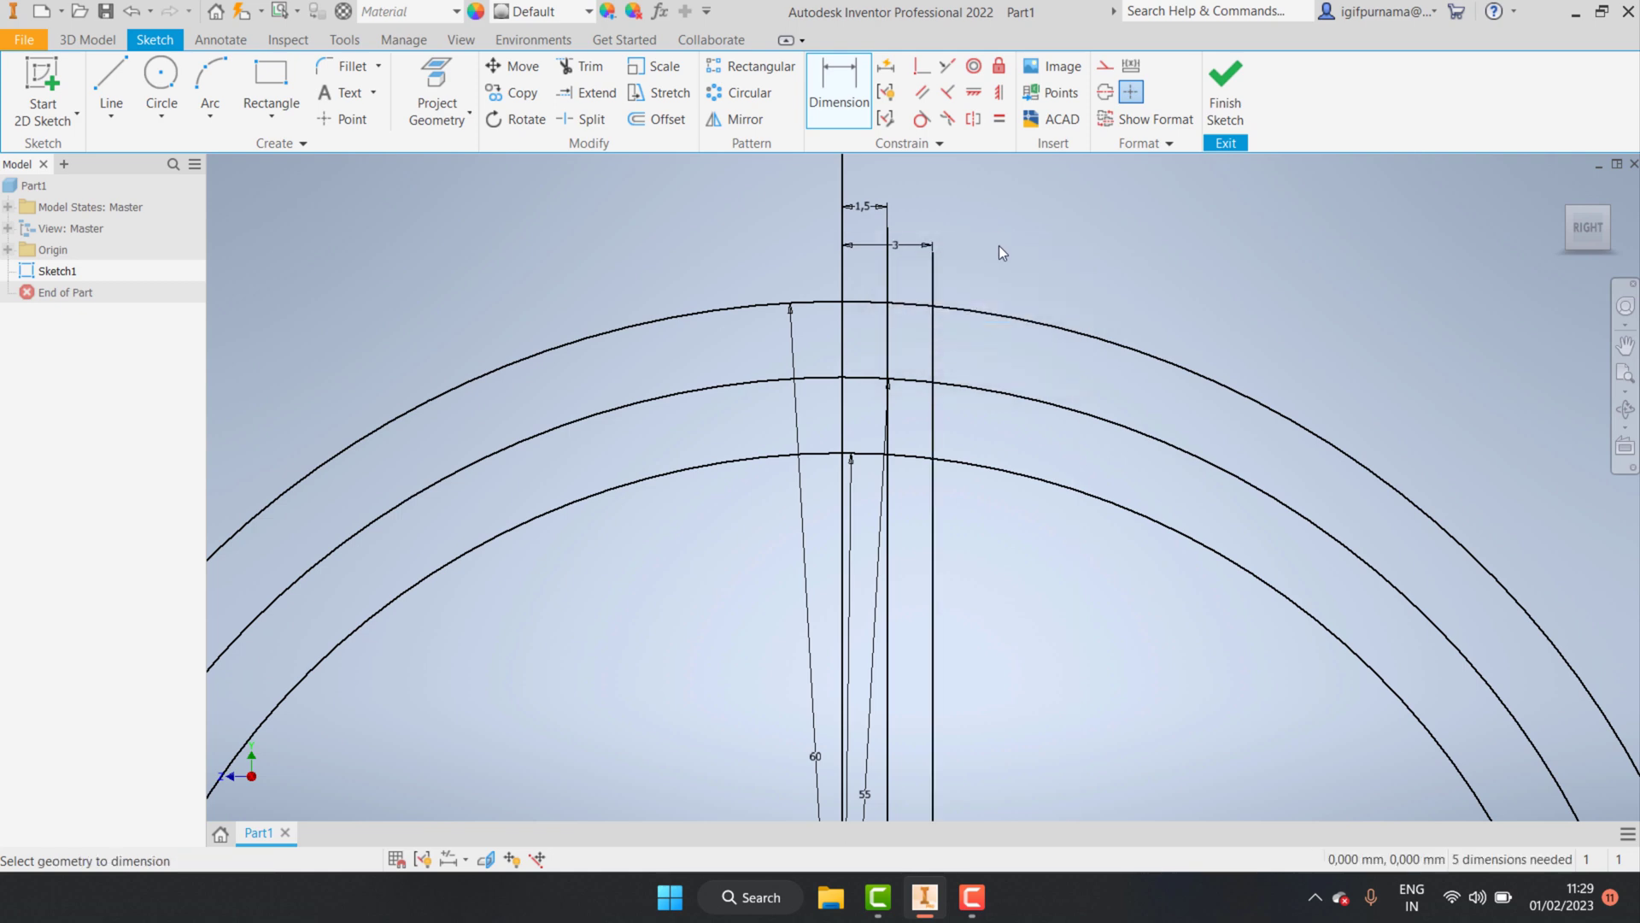
- Draw a three-point arc from the 1.5 mm line on the 60 mm circle to the 3 mm line on the 50 mm circle, passing through the 55 mm circle
scroll(1003, 251, "up", 3)
scroll(1003, 251, "down", 4)
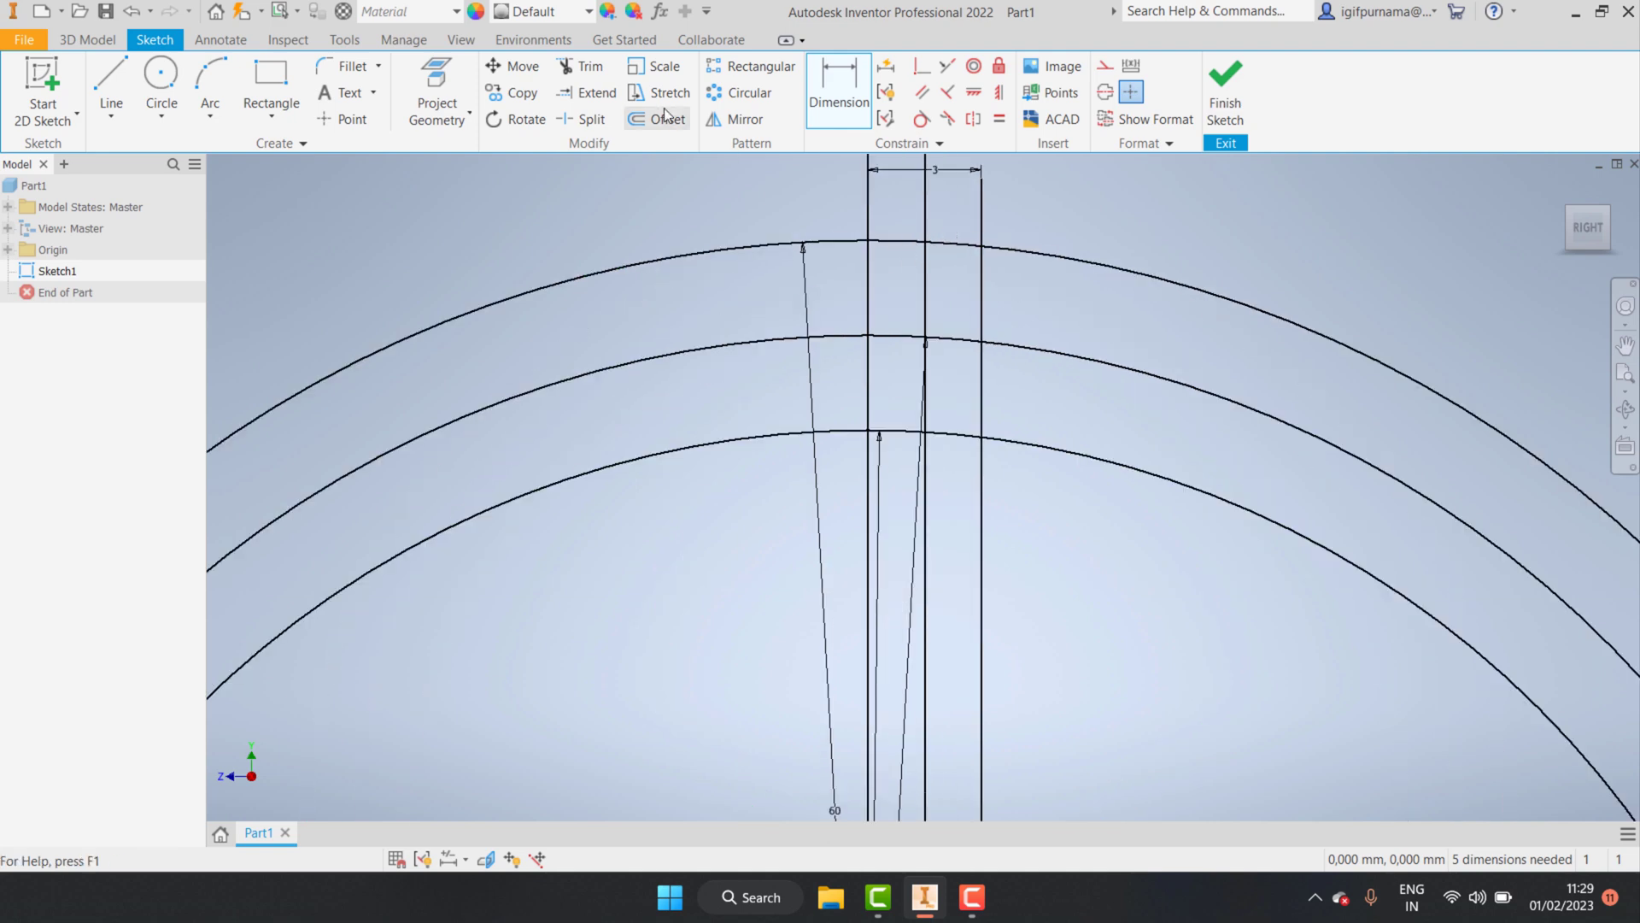
left_click(217, 84)
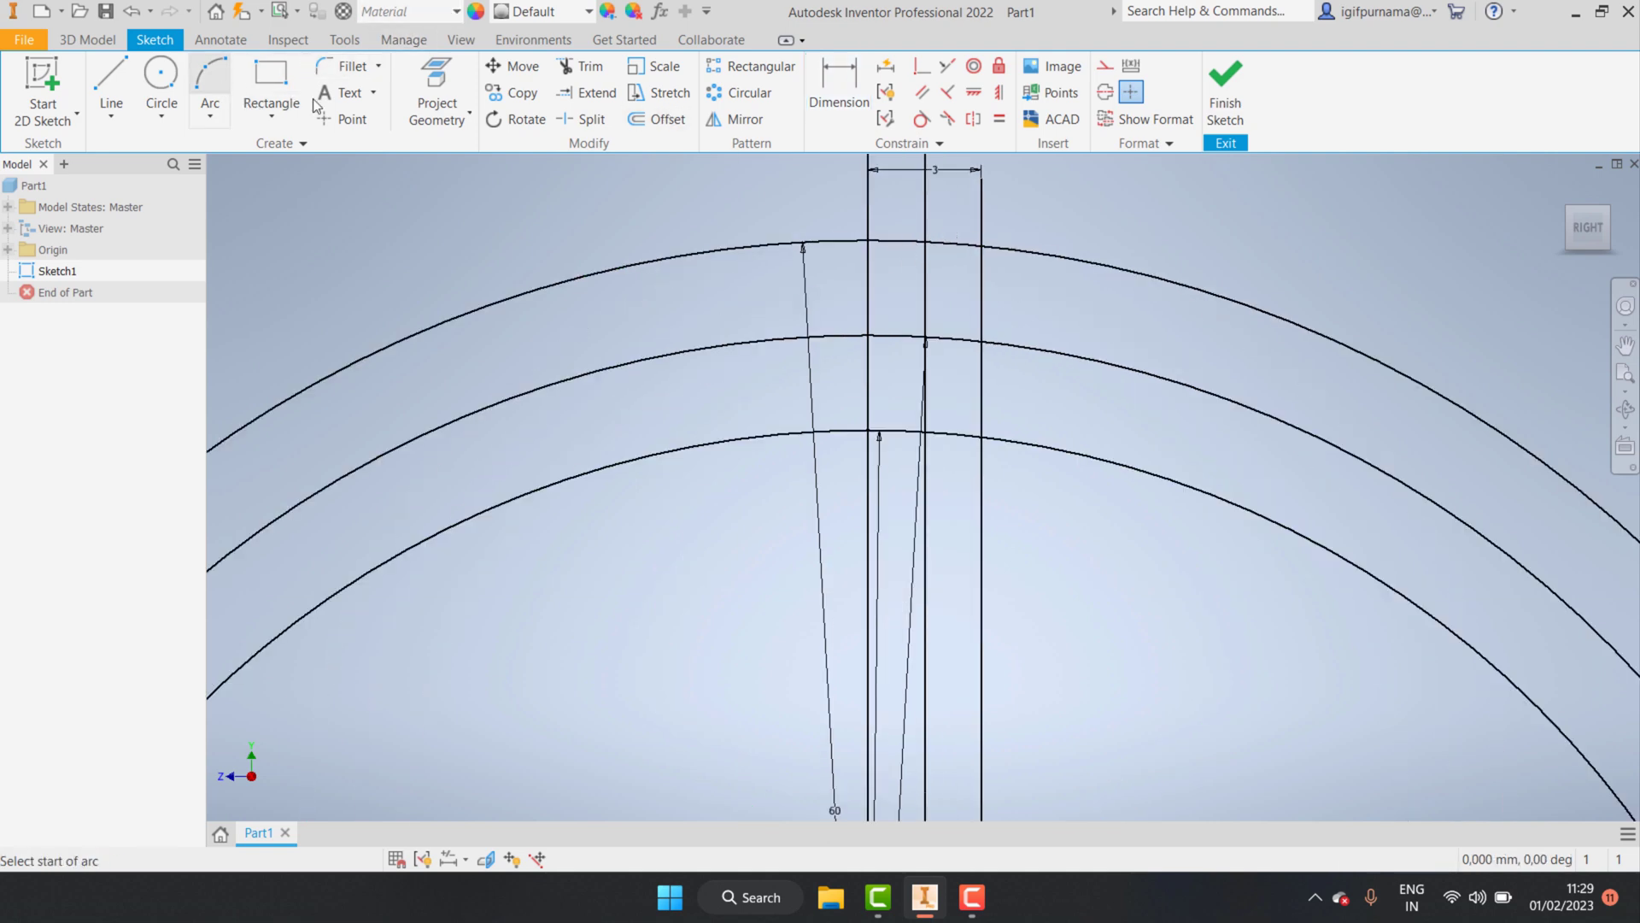
left_click(925, 242)
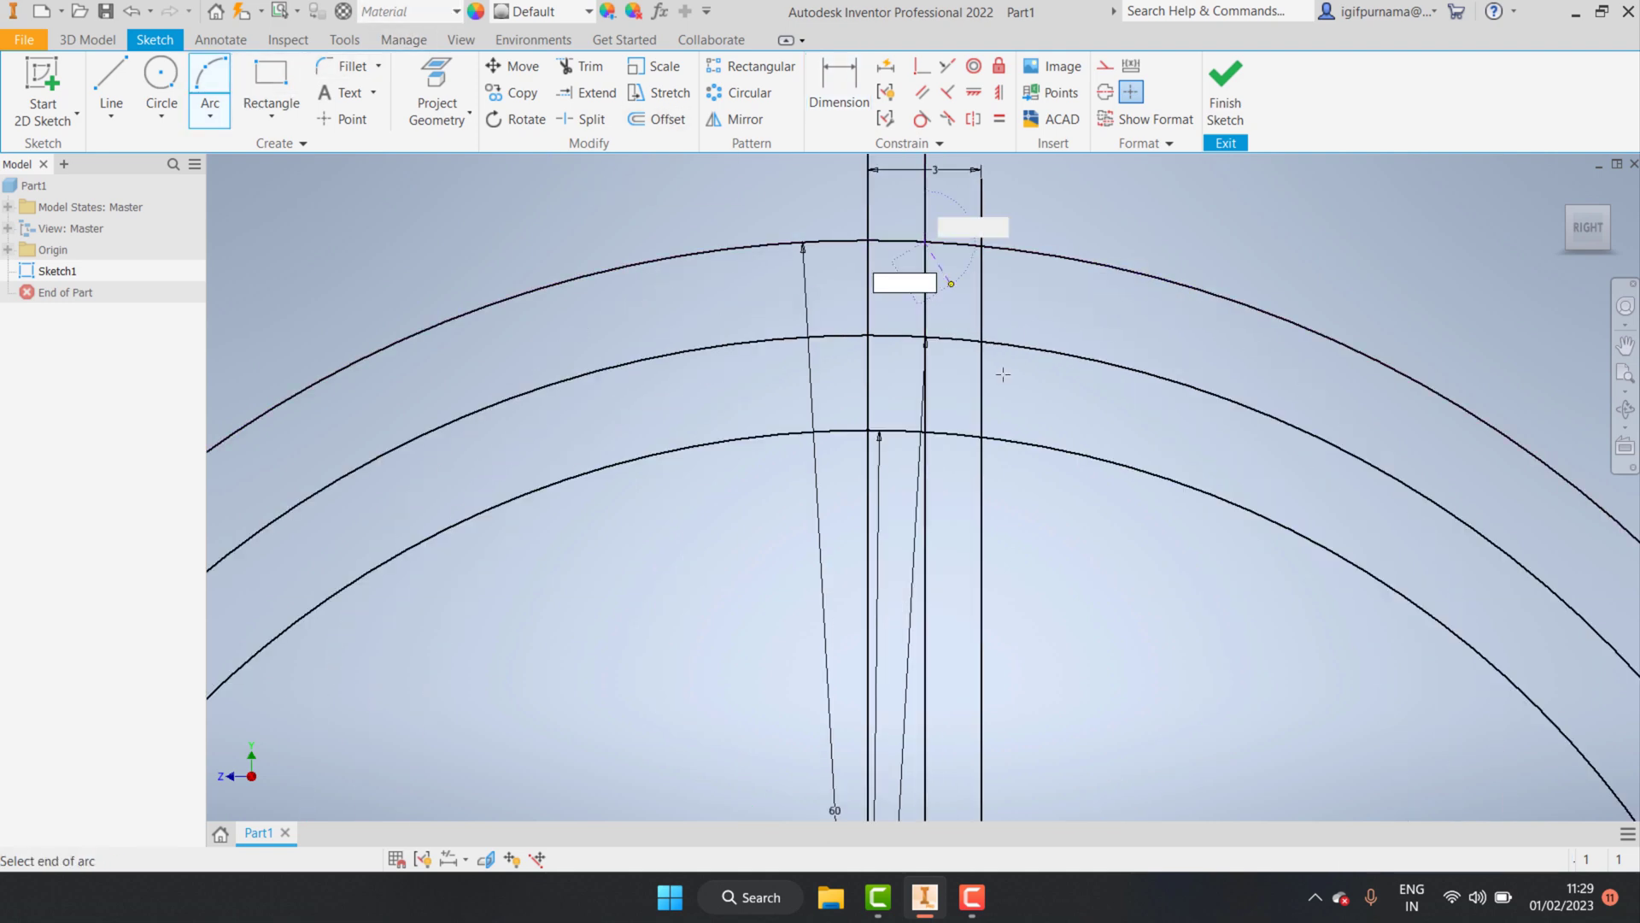
left_click(982, 431)
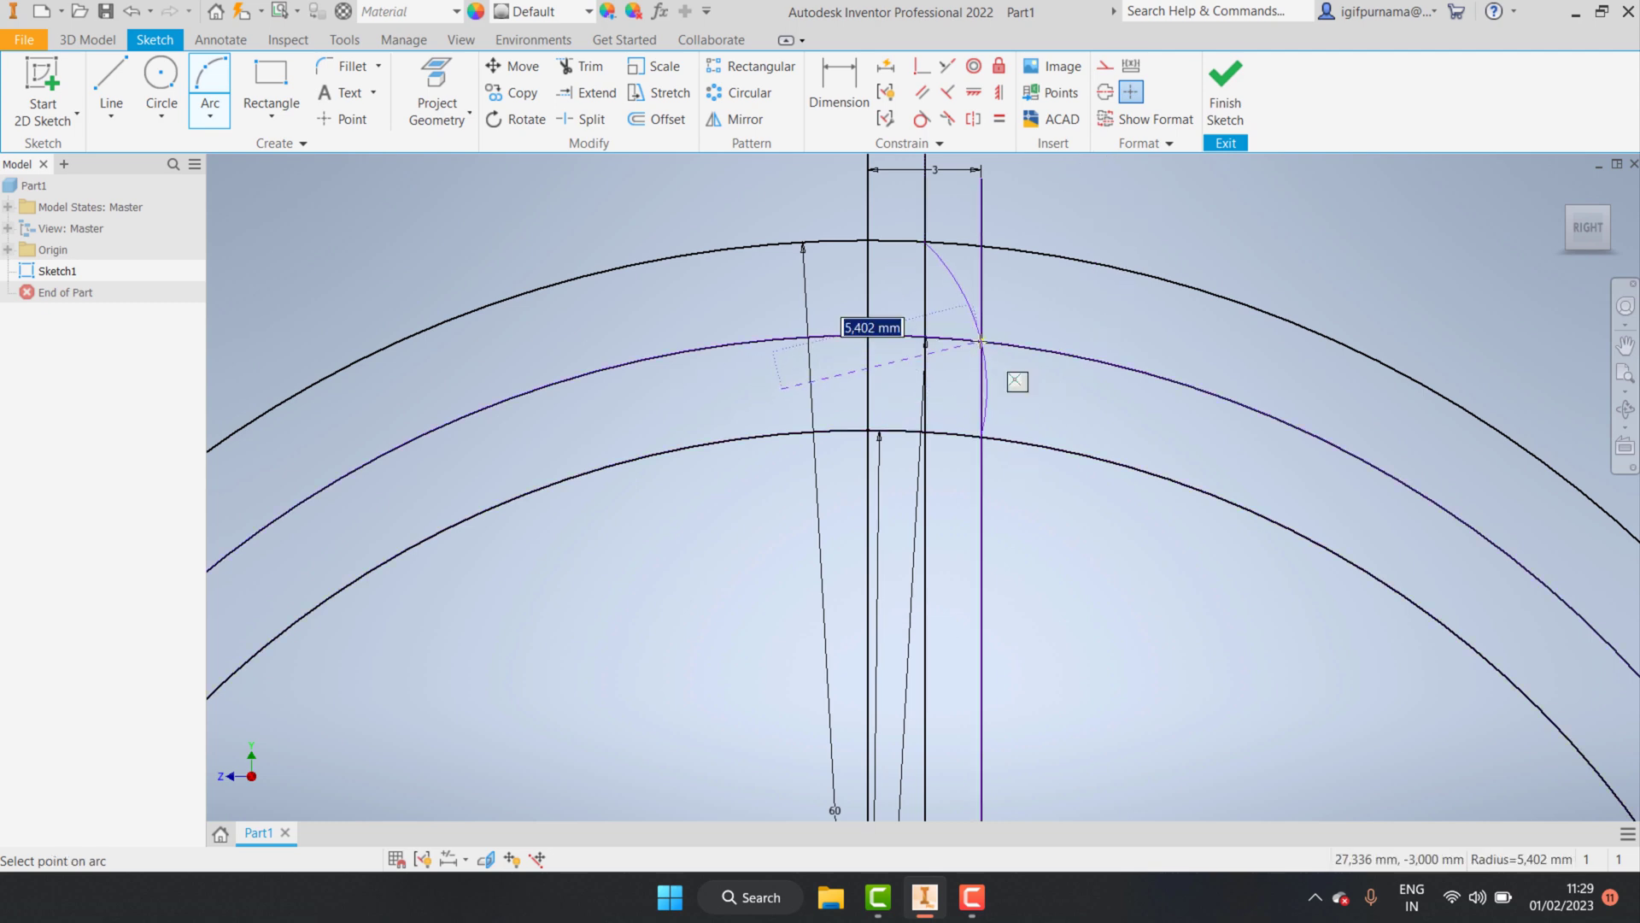
left_click(982, 340)
scroll(991, 402, "up", 4)
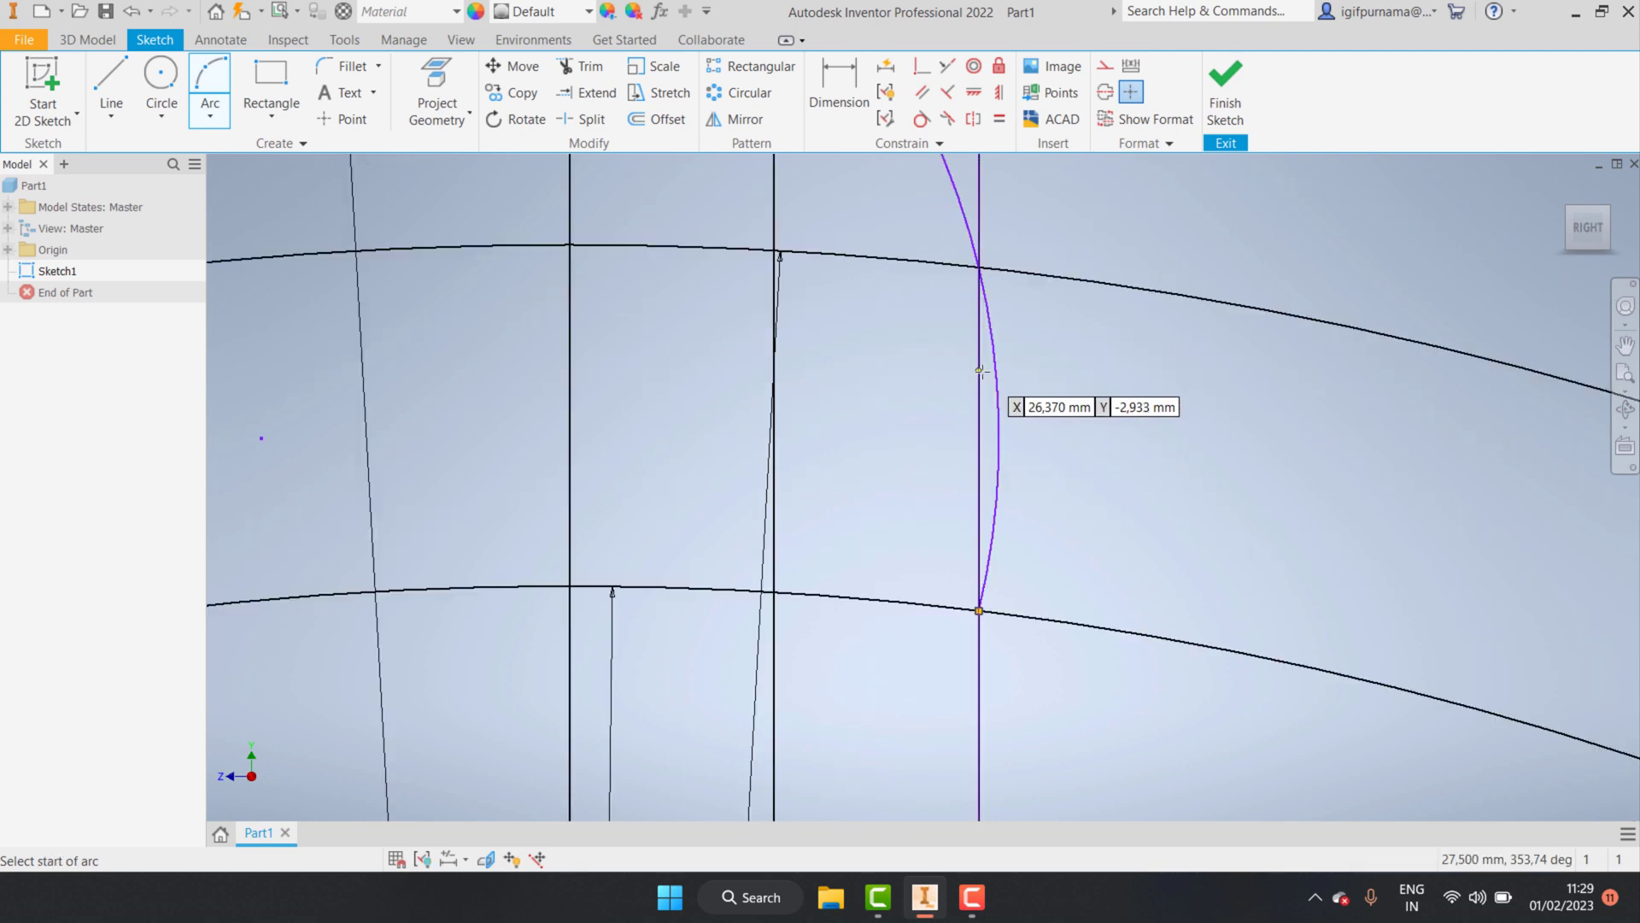
scroll(999, 396, "down", 3)
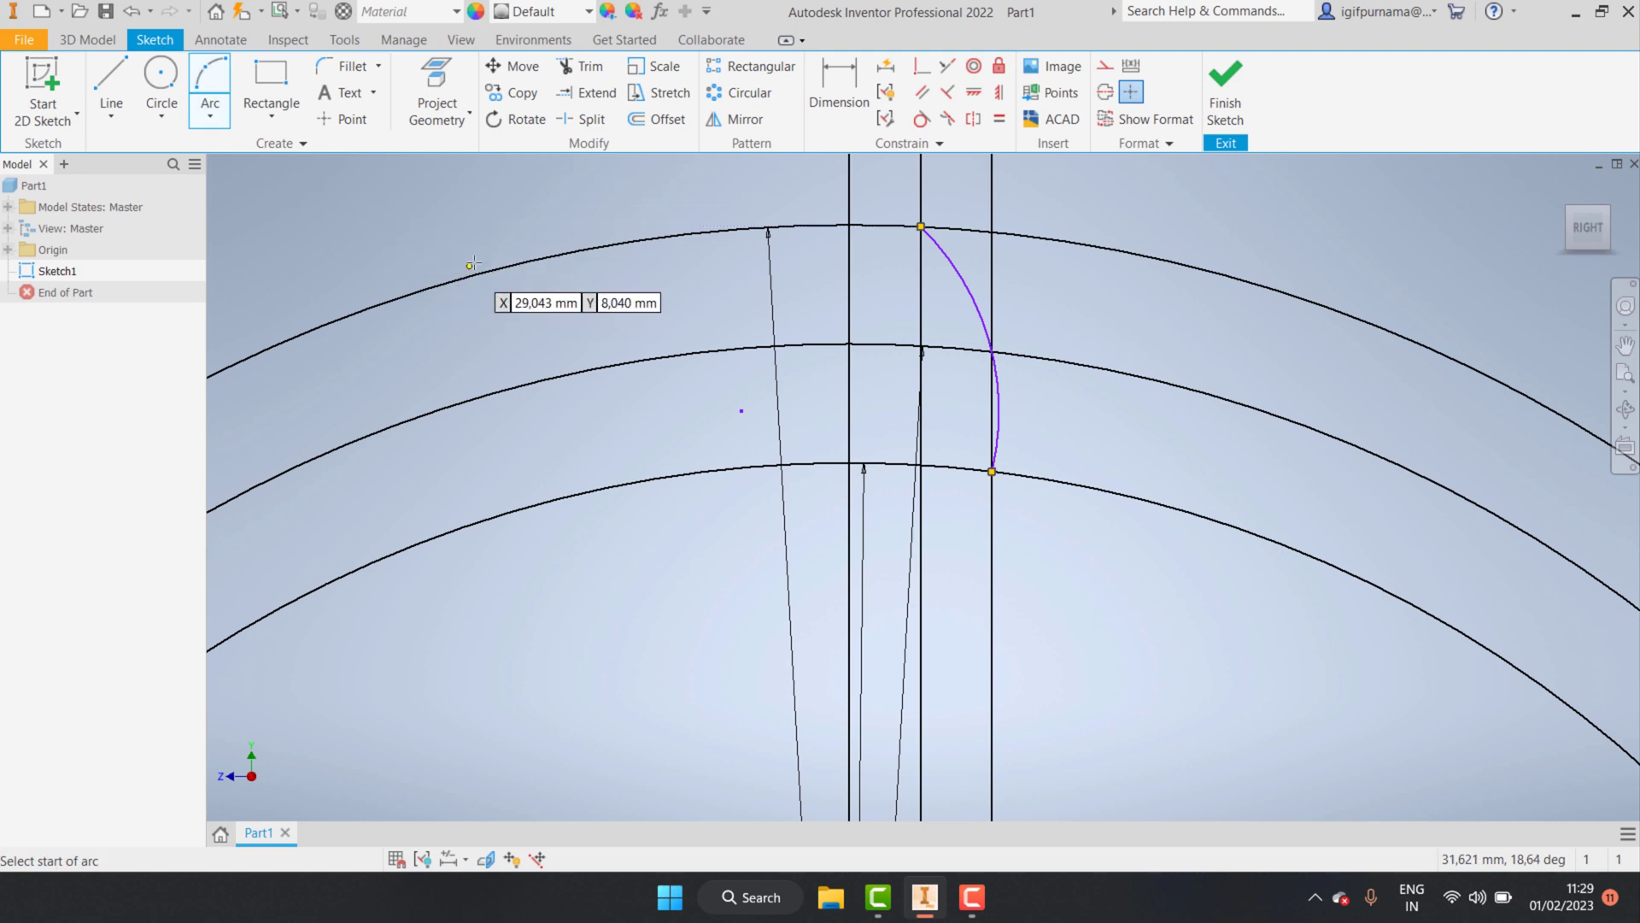
key("Escape")
scroll(1002, 408, "up", 2)
left_click(996, 394)
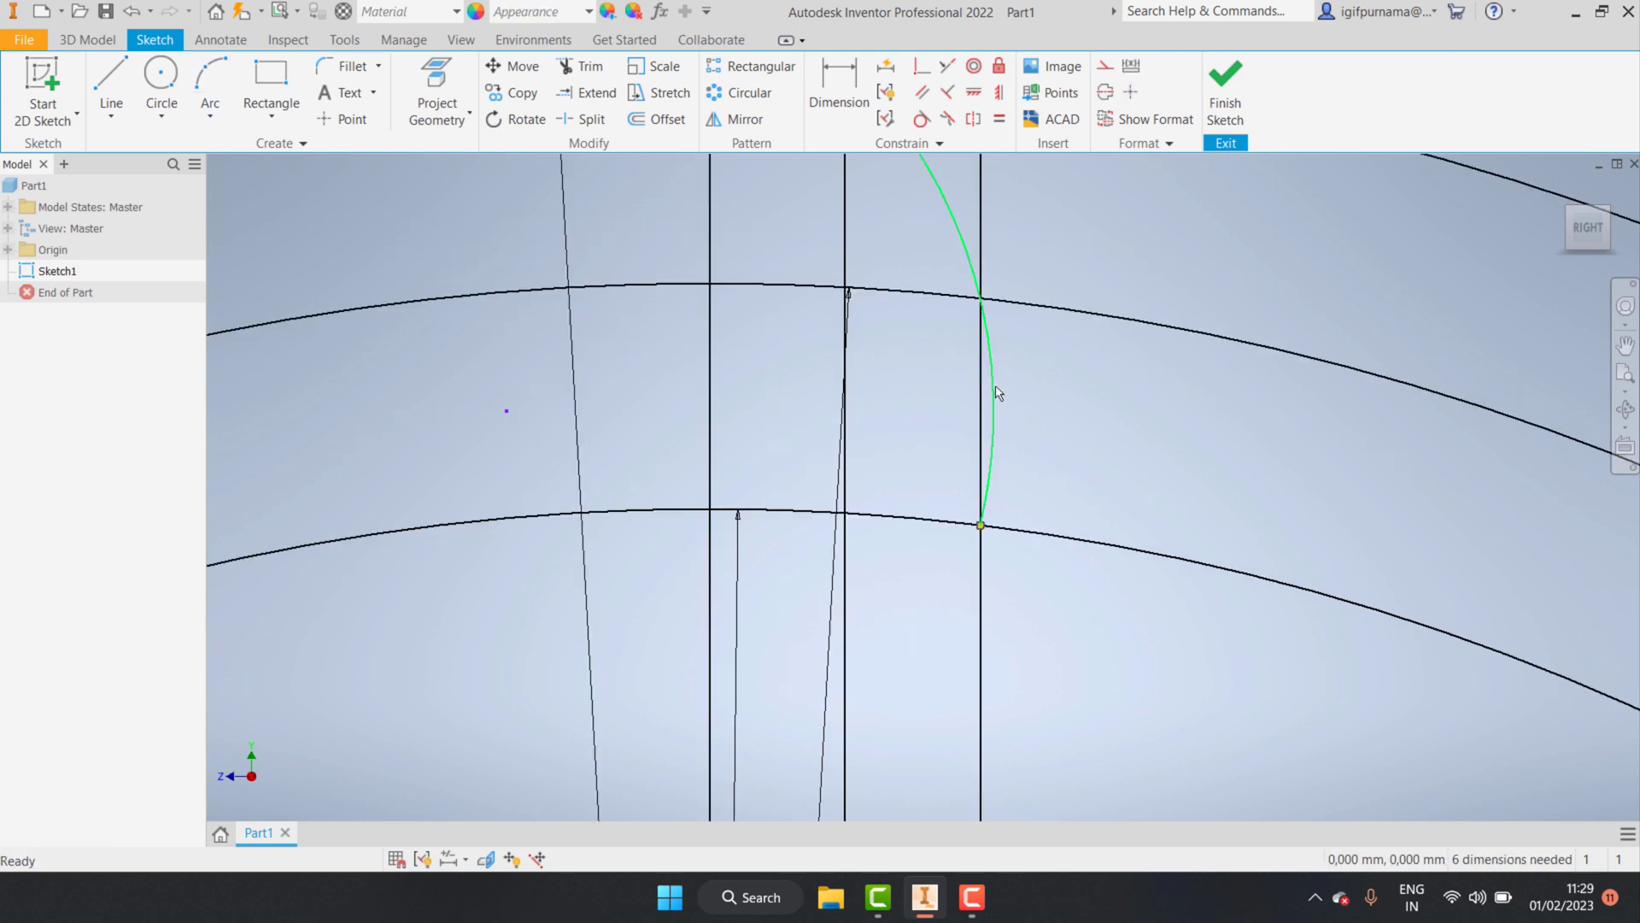
- Reshape the tooth-flank arc by pulling it inward so it no longer bulges past the 3 mm vertical line
left_click_drag(993, 393, 974, 355)
scroll(1071, 360, "down", 2)
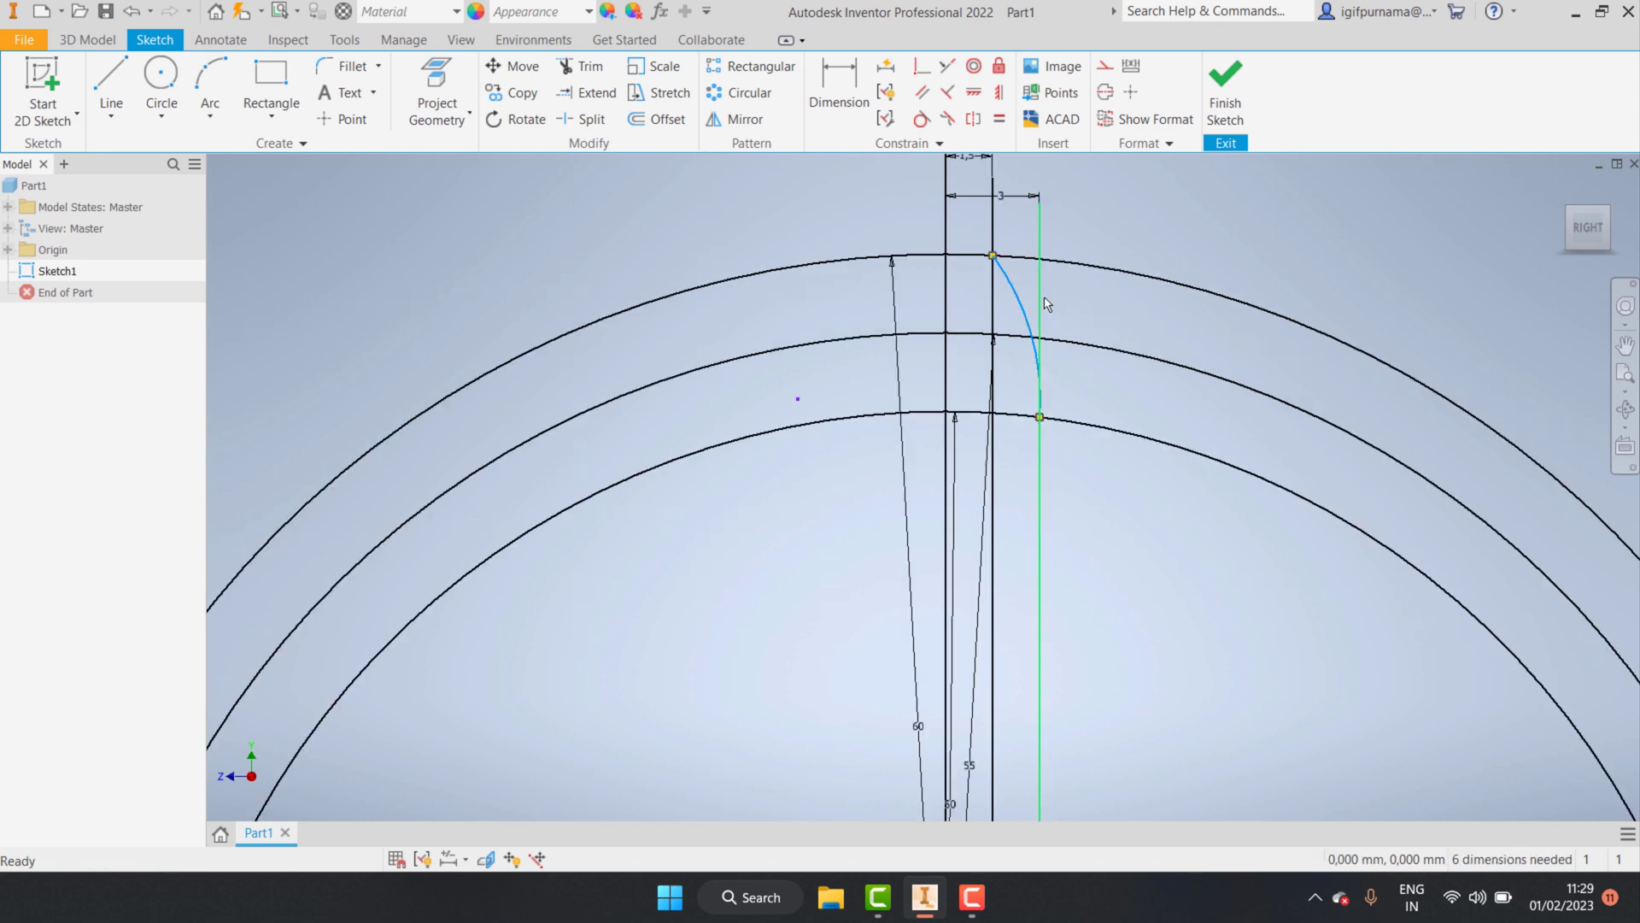
scroll(1058, 351, "up", 2)
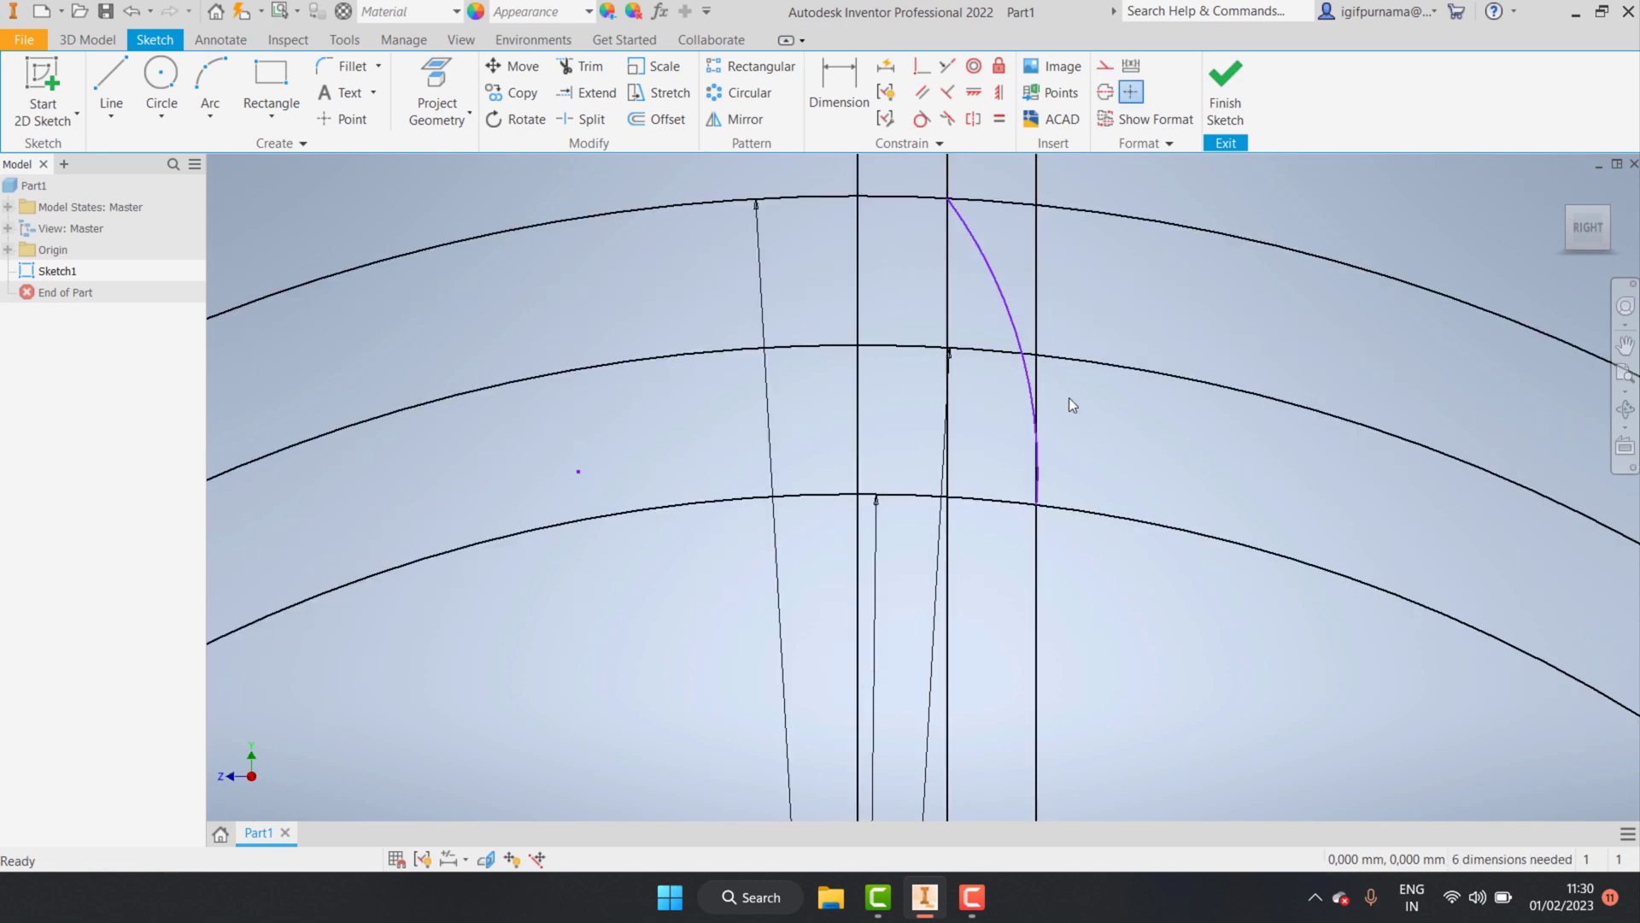
scroll(1073, 387, "down", 3)
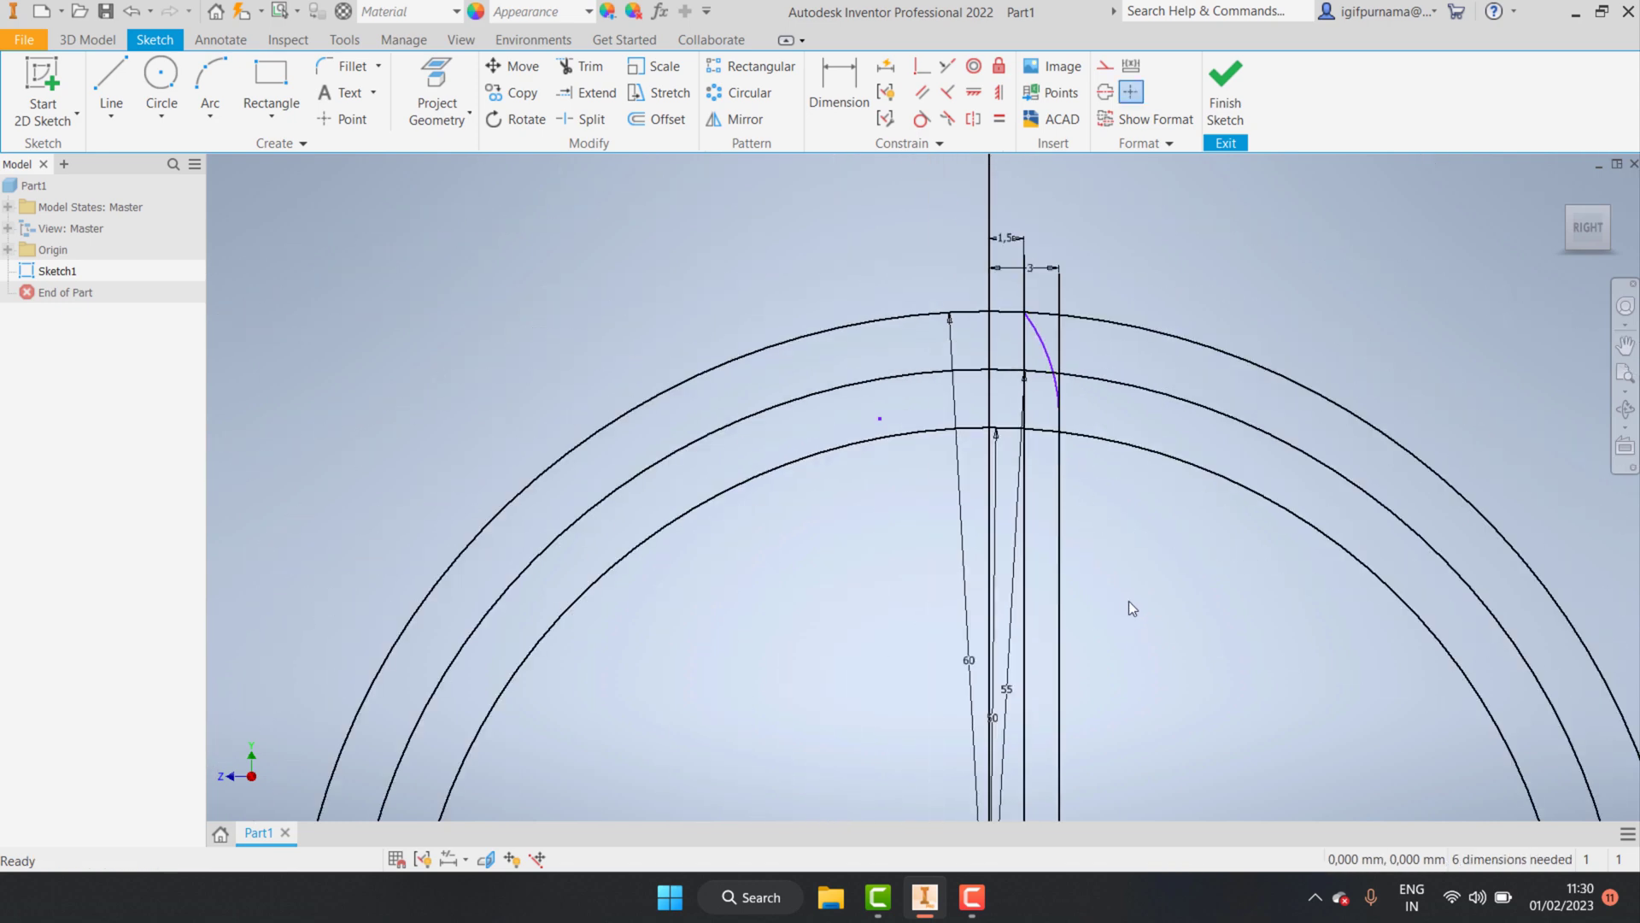
mouse_move(1130, 602)
left_mouse_down()
mouse_move(982, 562)
mouse_move(927, 519)
left_mouse_up()
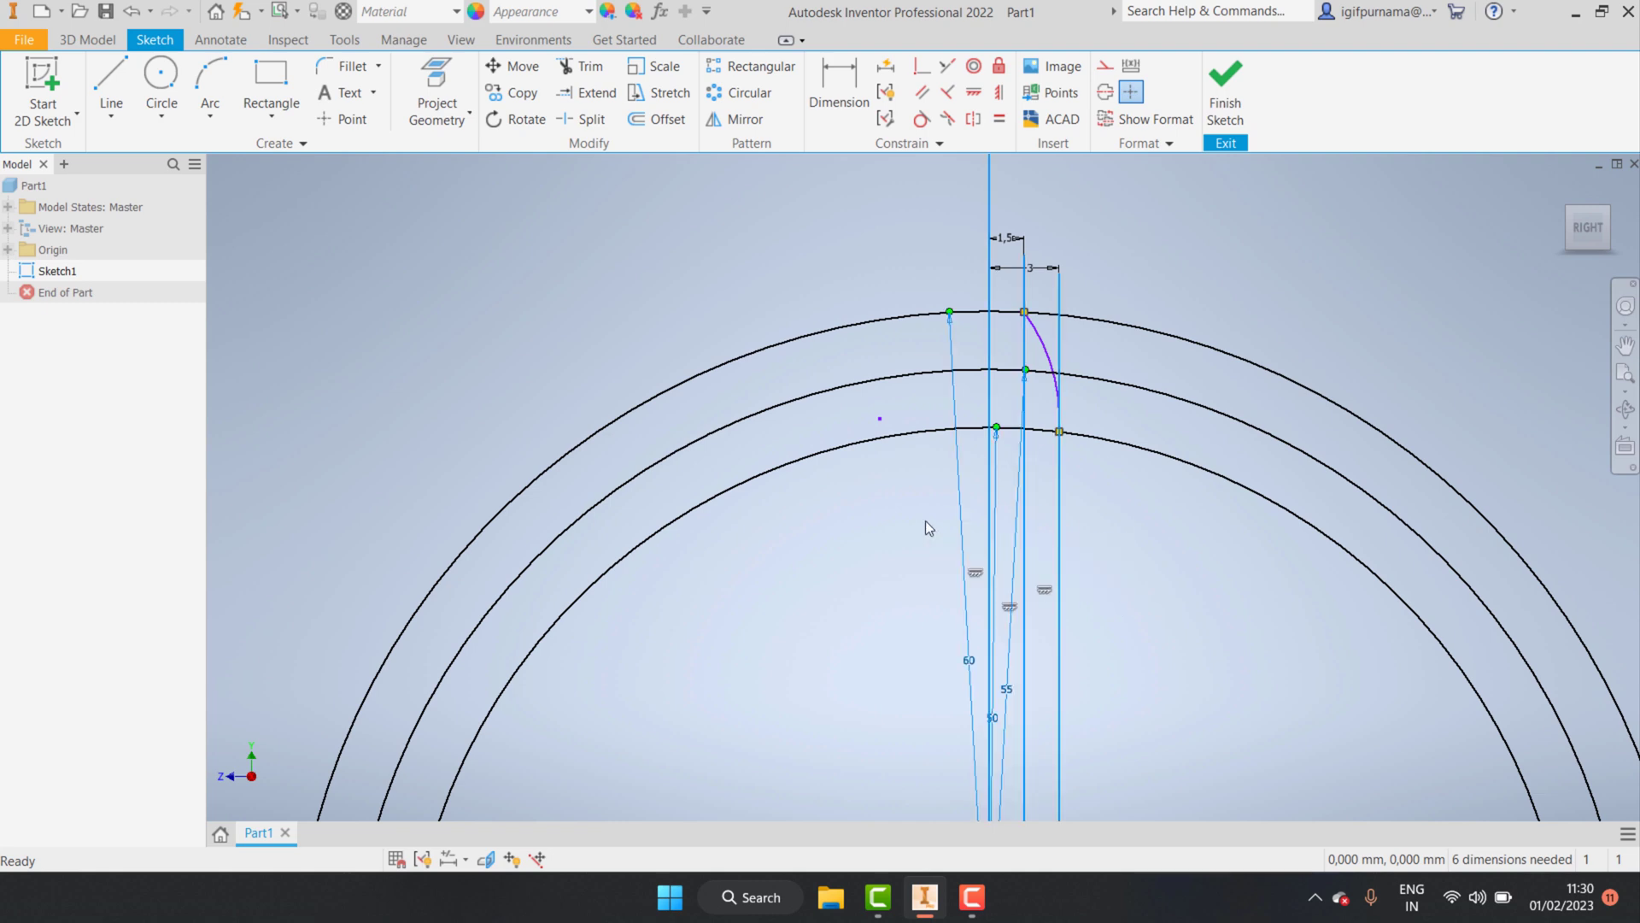
right_click(988, 484)
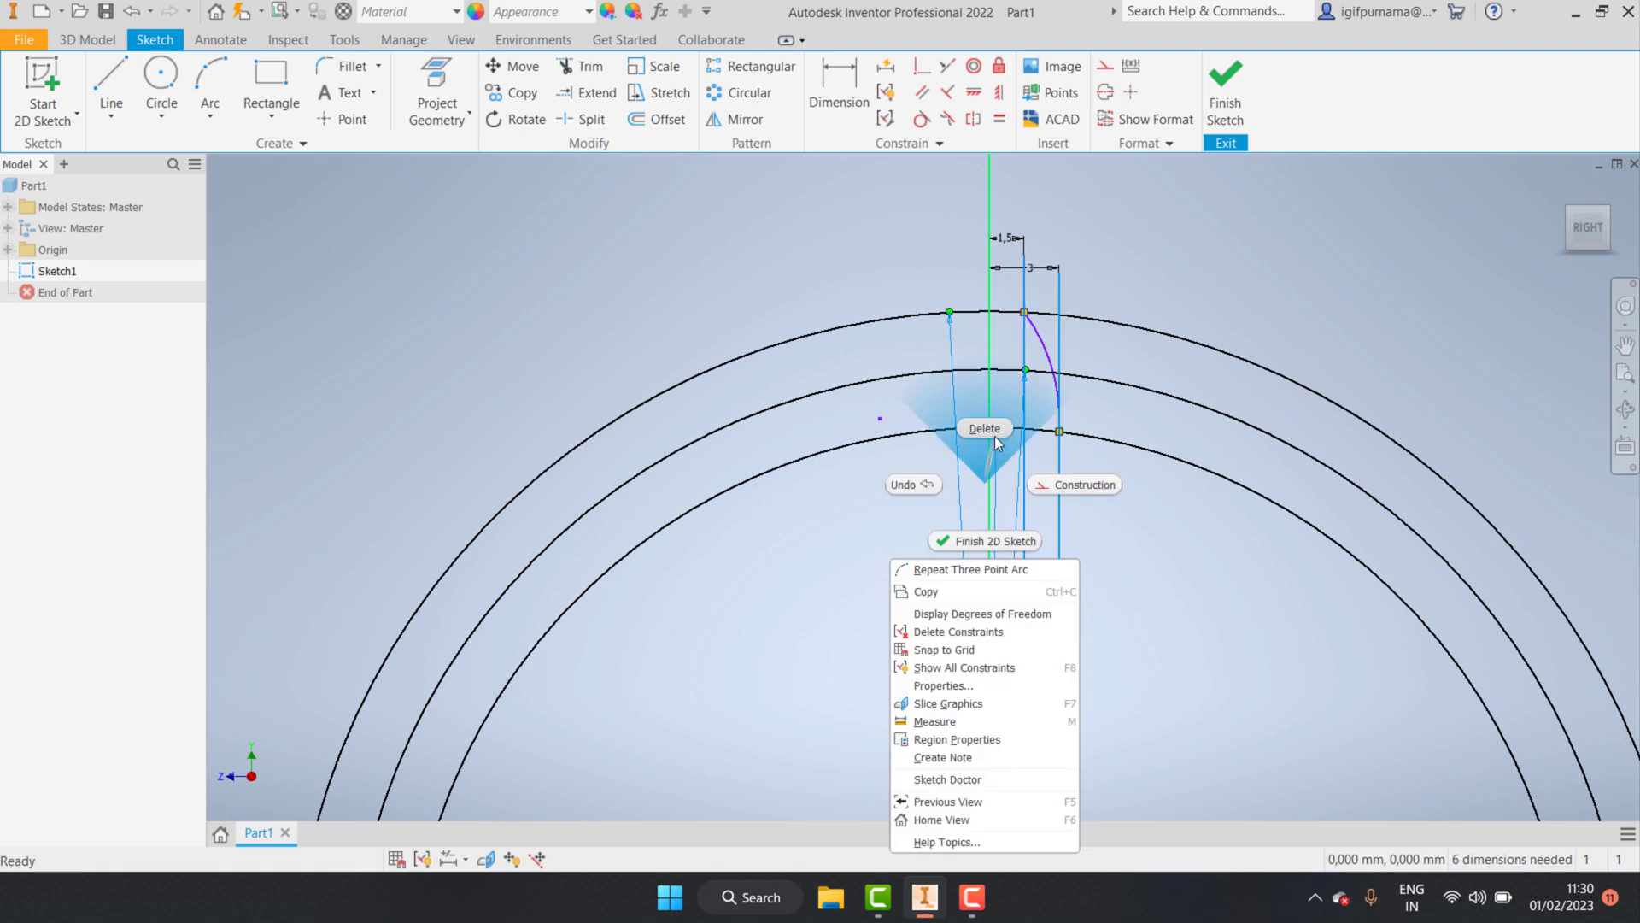
left_click(994, 436)
scroll(1037, 383, "up", 2)
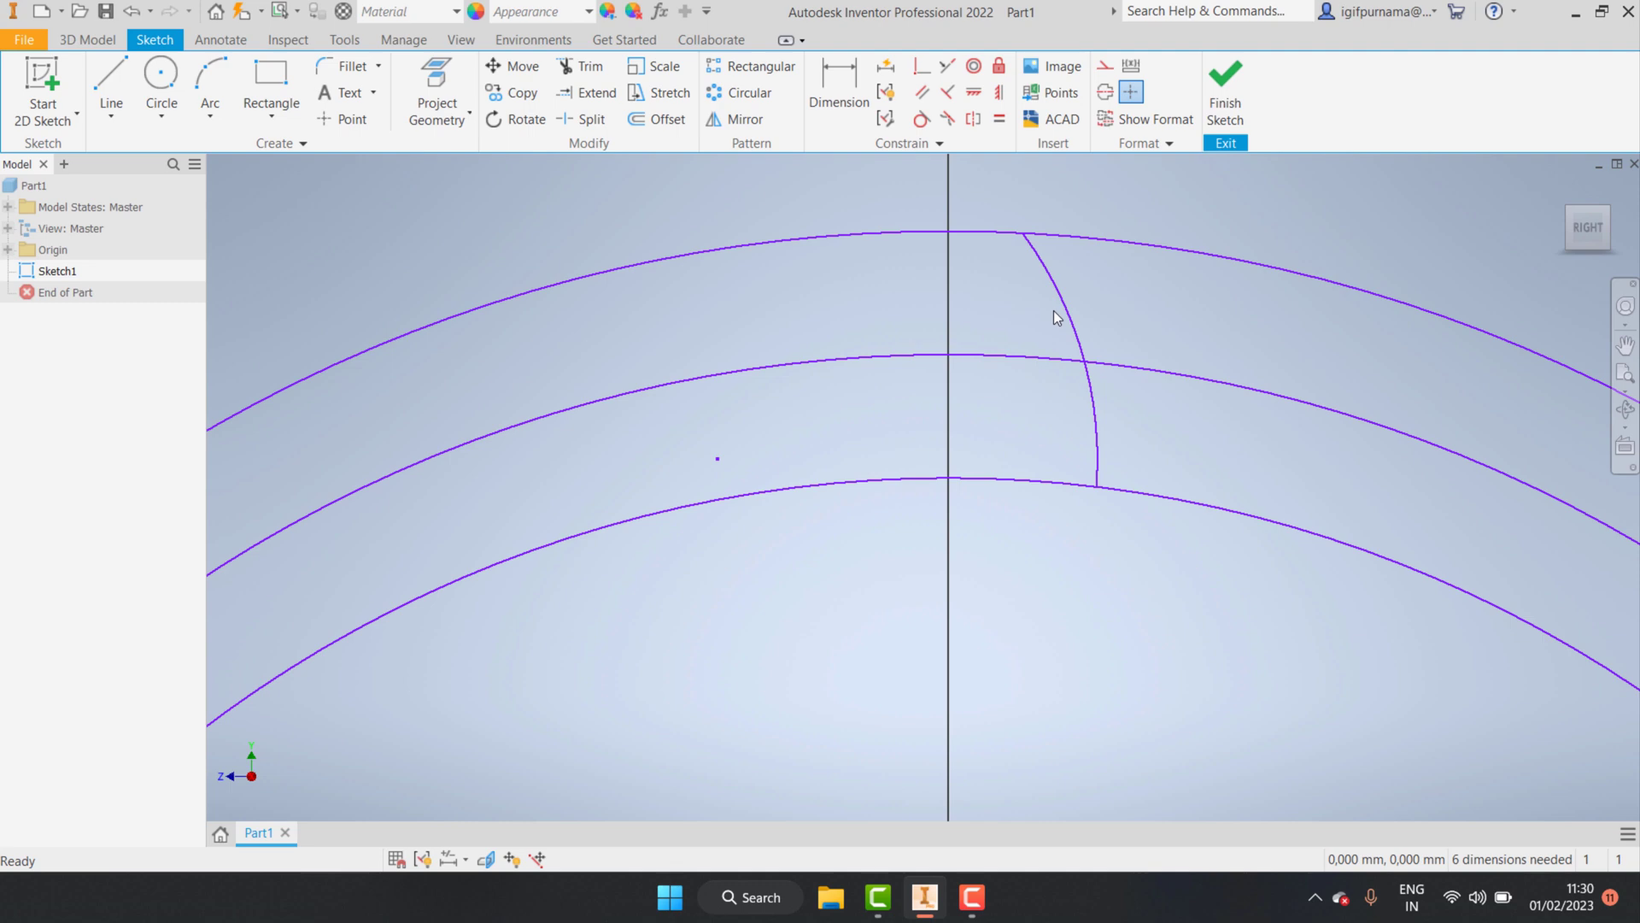
key("ctrl+z")
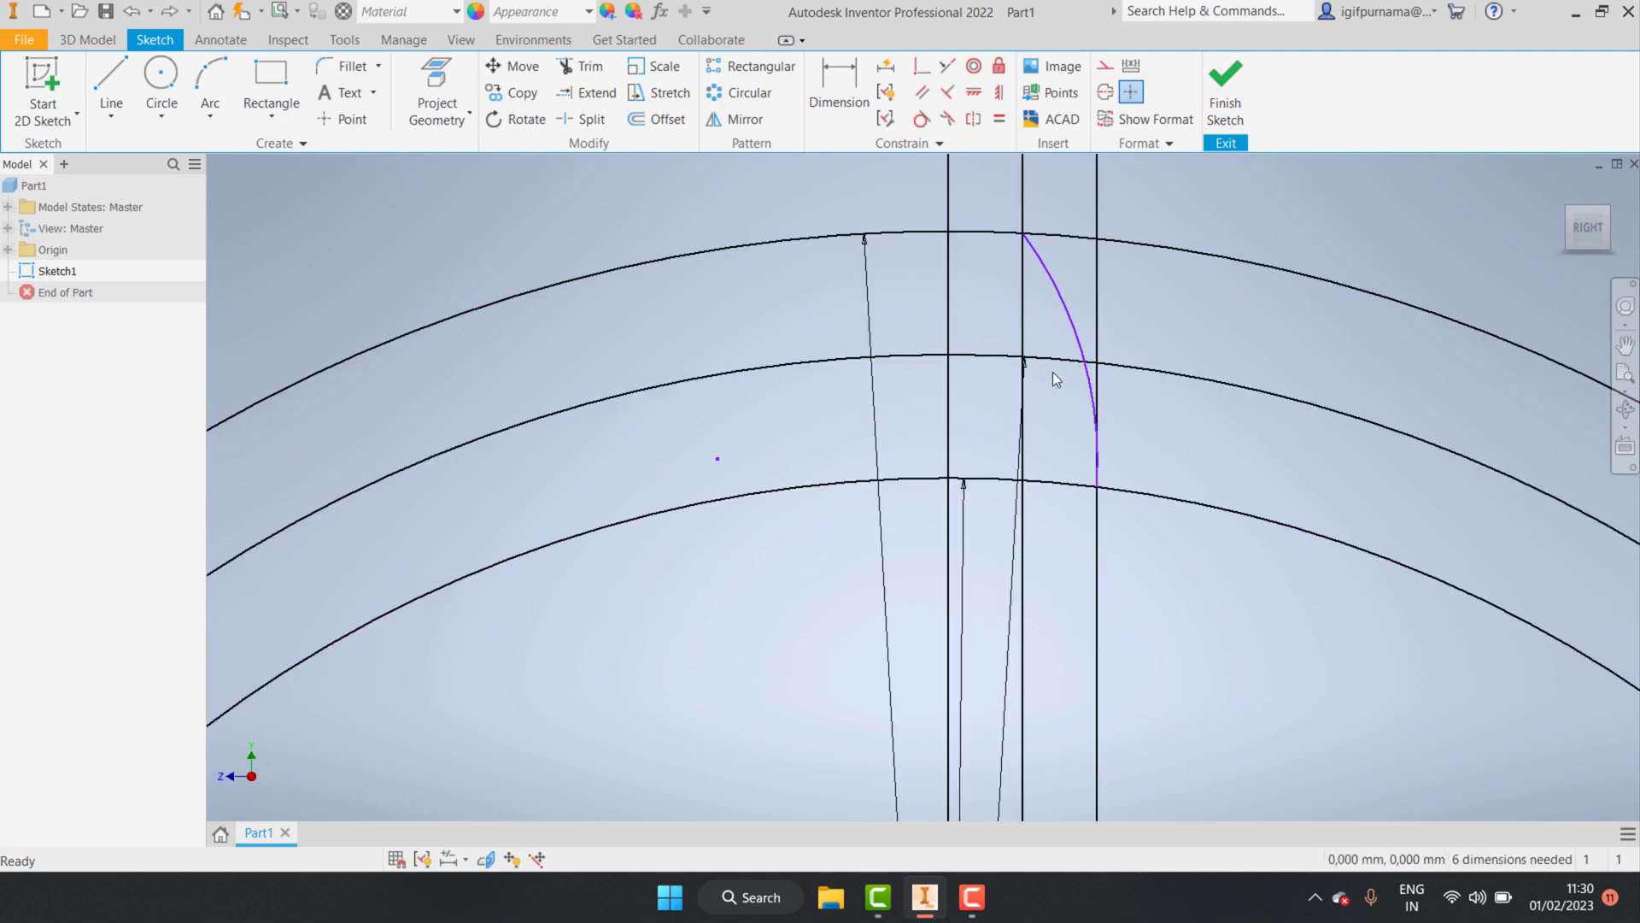
- Mirror the tooth-flank arc about the vertical centre line
scroll(1052, 372, "down", 2)
left_click(736, 119)
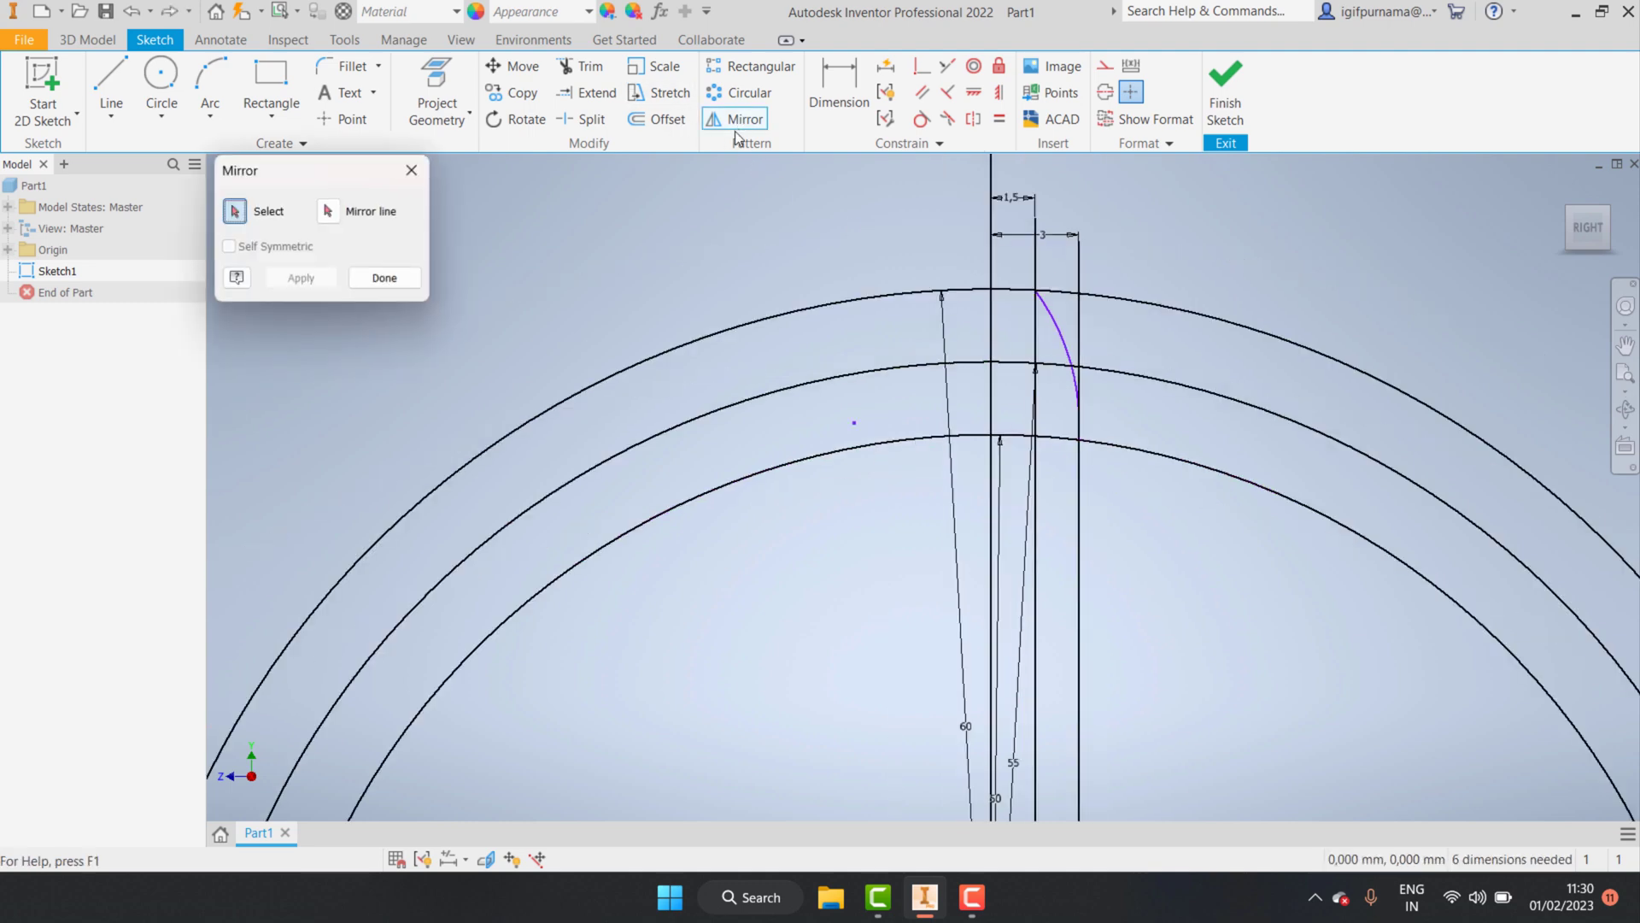
left_click(1064, 333)
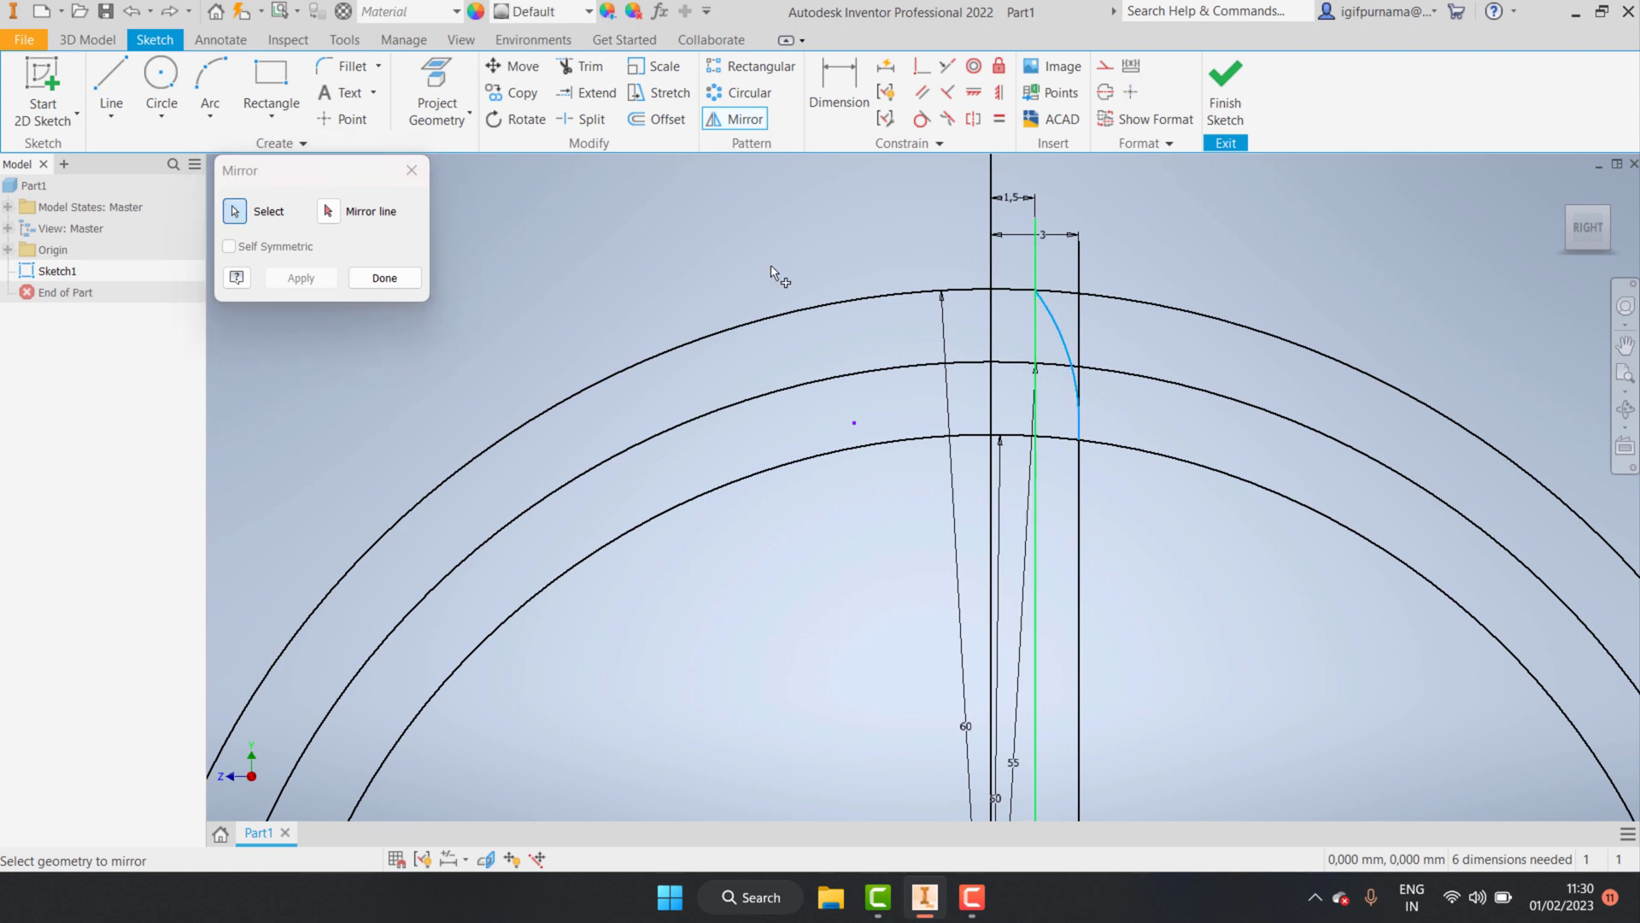
left_click(333, 212)
left_click(991, 336)
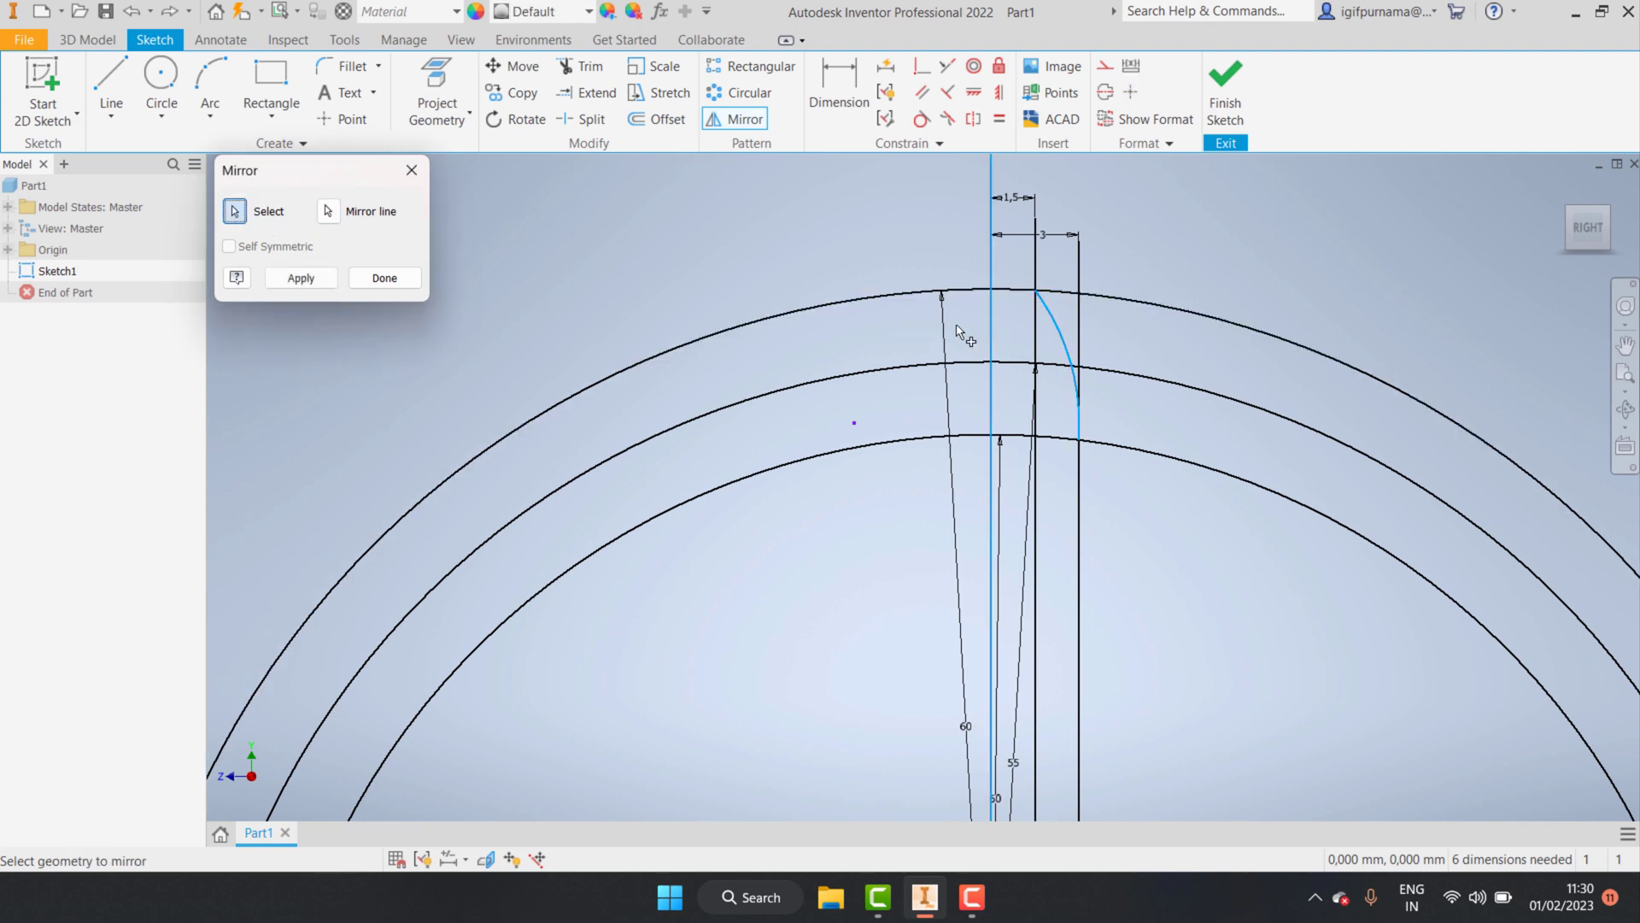
left_click(300, 279)
left_click(371, 278)
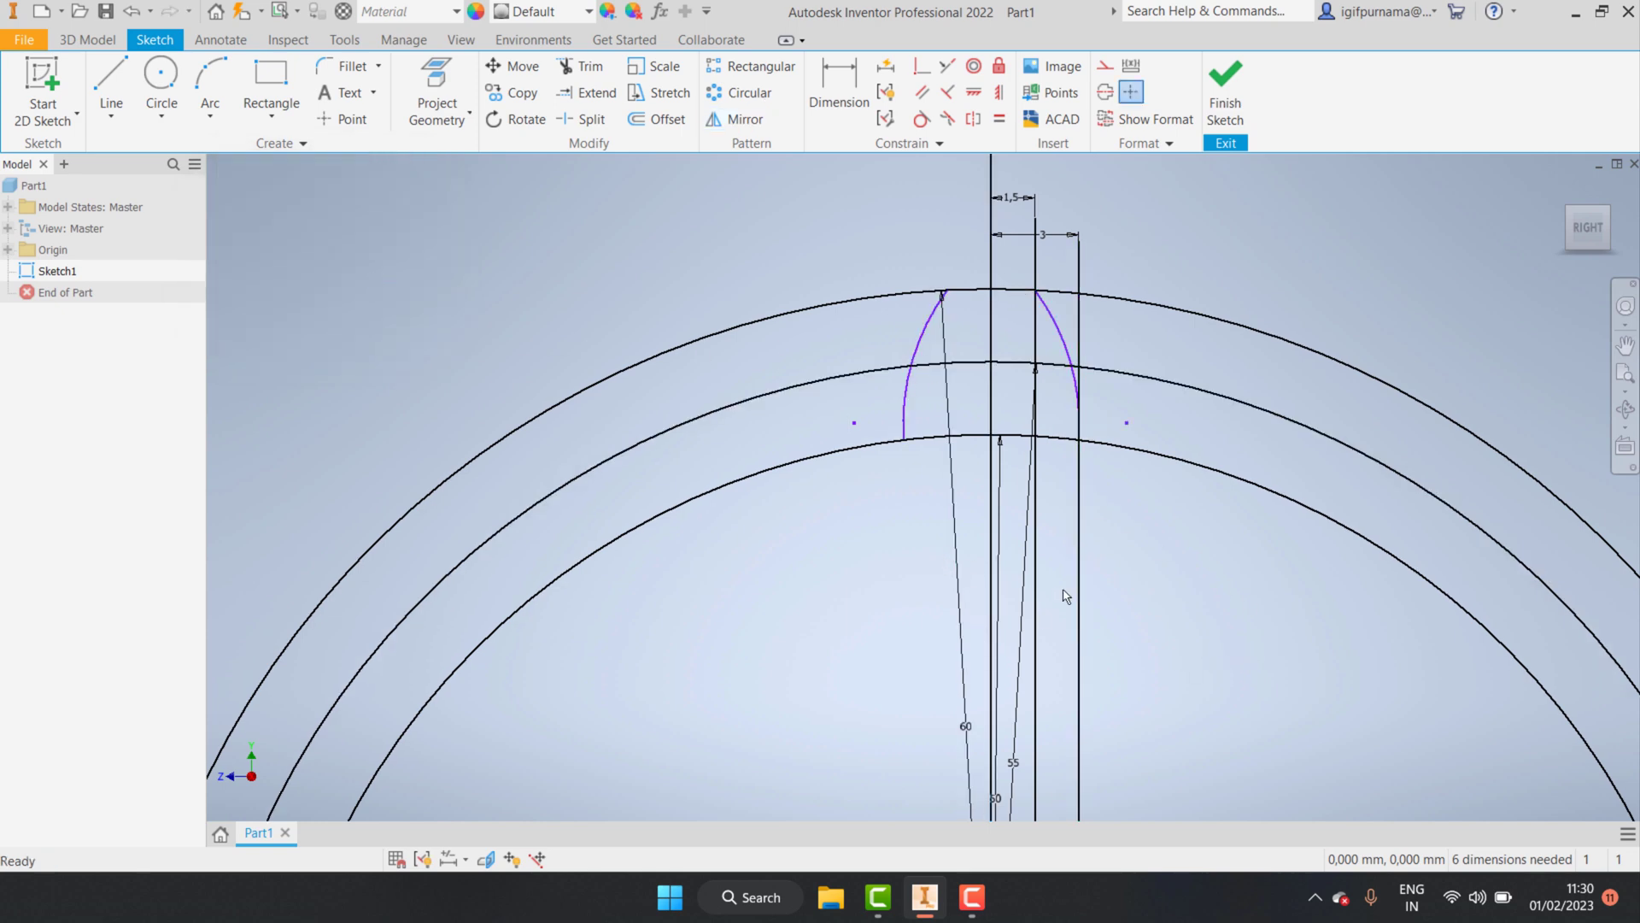
- Delete the vertical centre line, both offset lines with the sketch dimensions, and the middle 55 mm circle
left_click_drag(1215, 625, 946, 468)
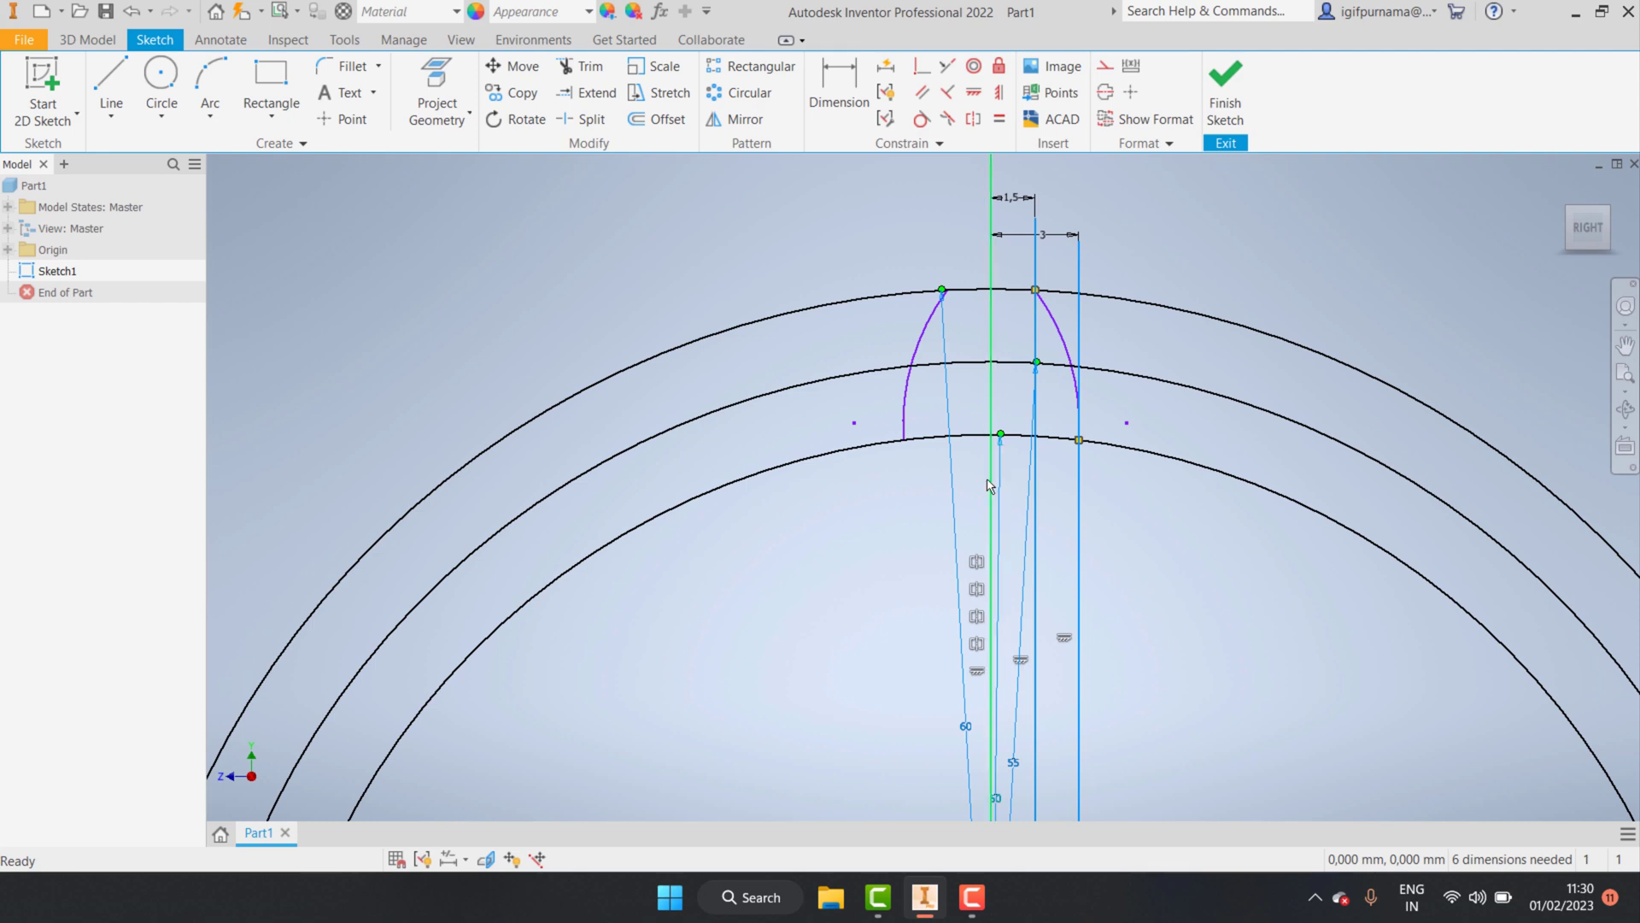
right_click(983, 479)
left_click(981, 429)
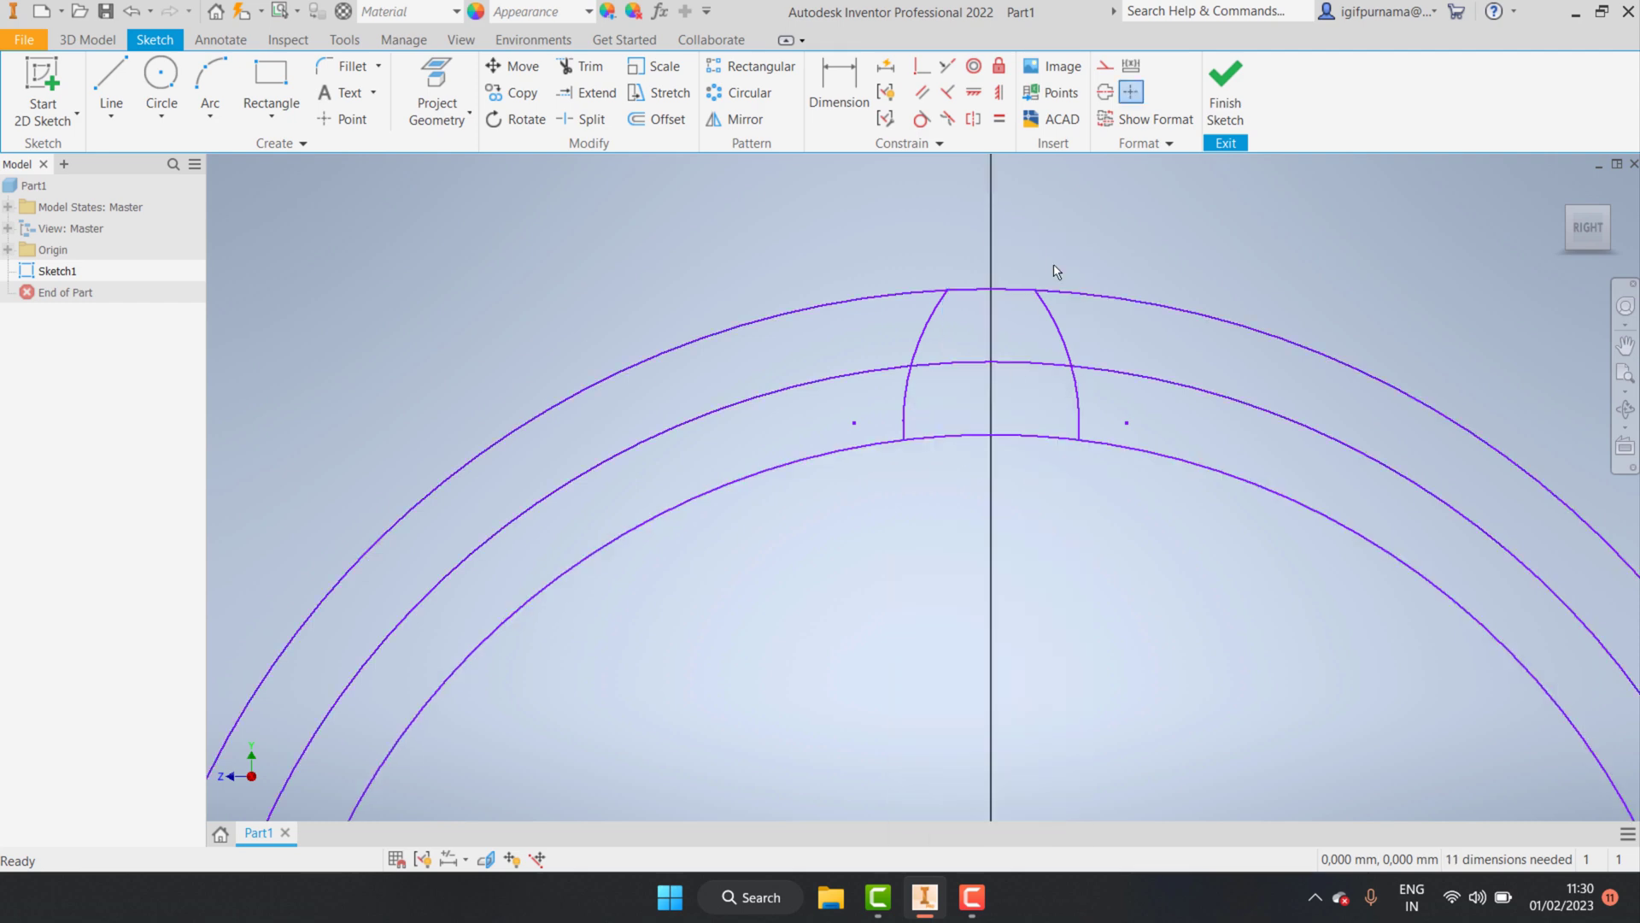
scroll(1041, 254, "up", 3)
scroll(1025, 274, "down", 2)
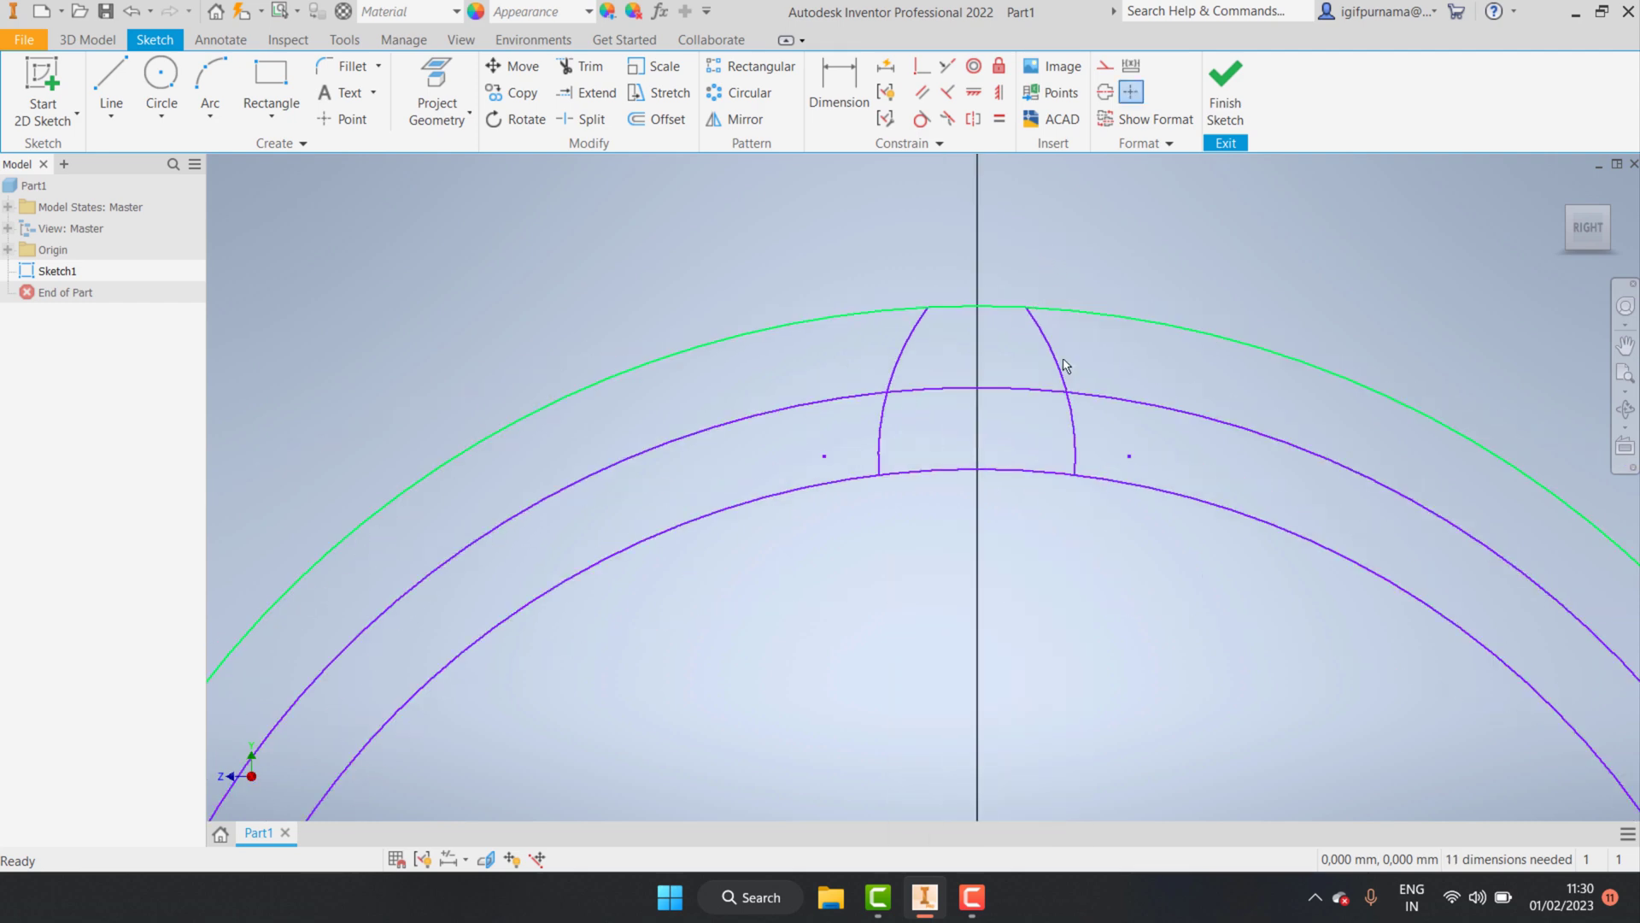
right_click(1197, 423)
left_click(1187, 366)
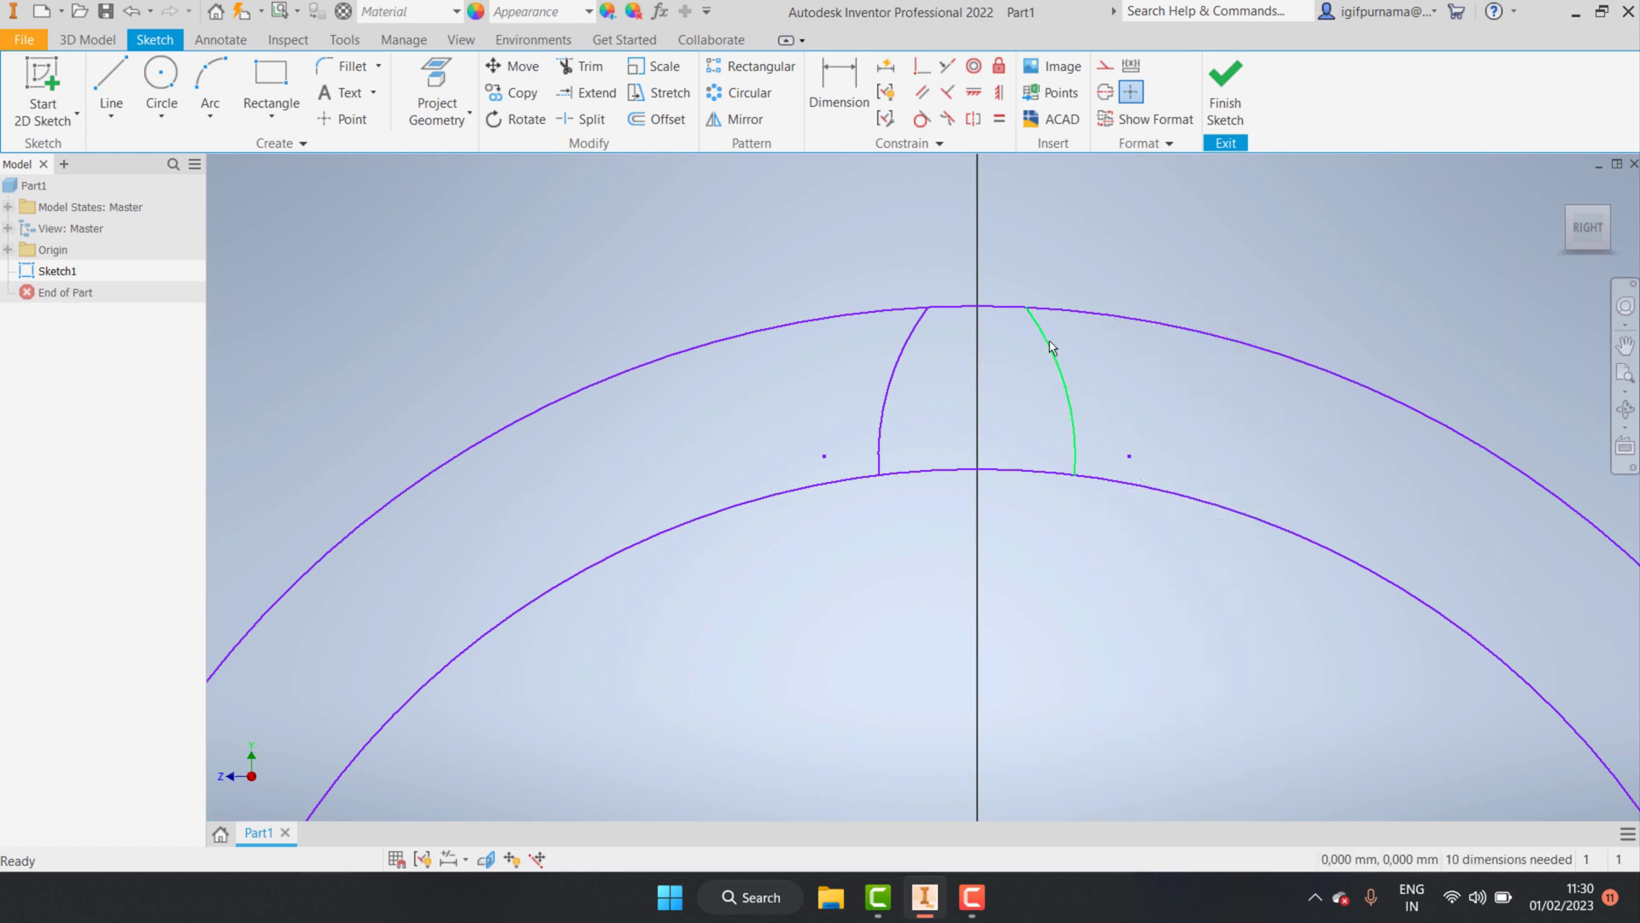
- Create a circular pattern of both tooth-flank arcs around the origin with 22 instances over 360 degrees
left_click(752, 94)
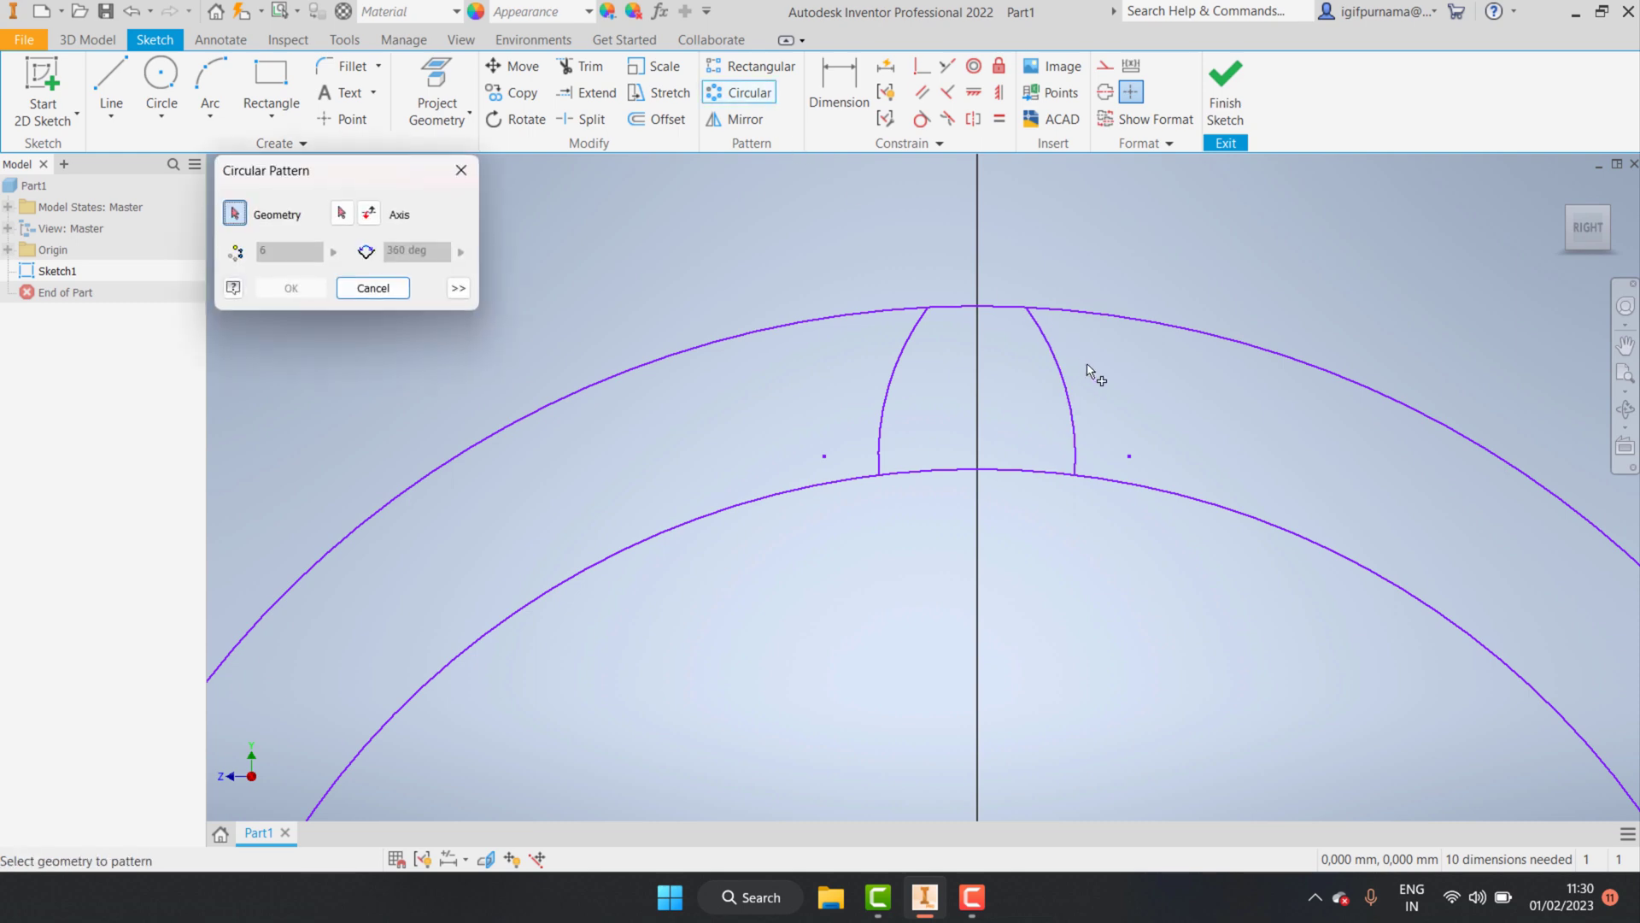
left_click(1073, 389)
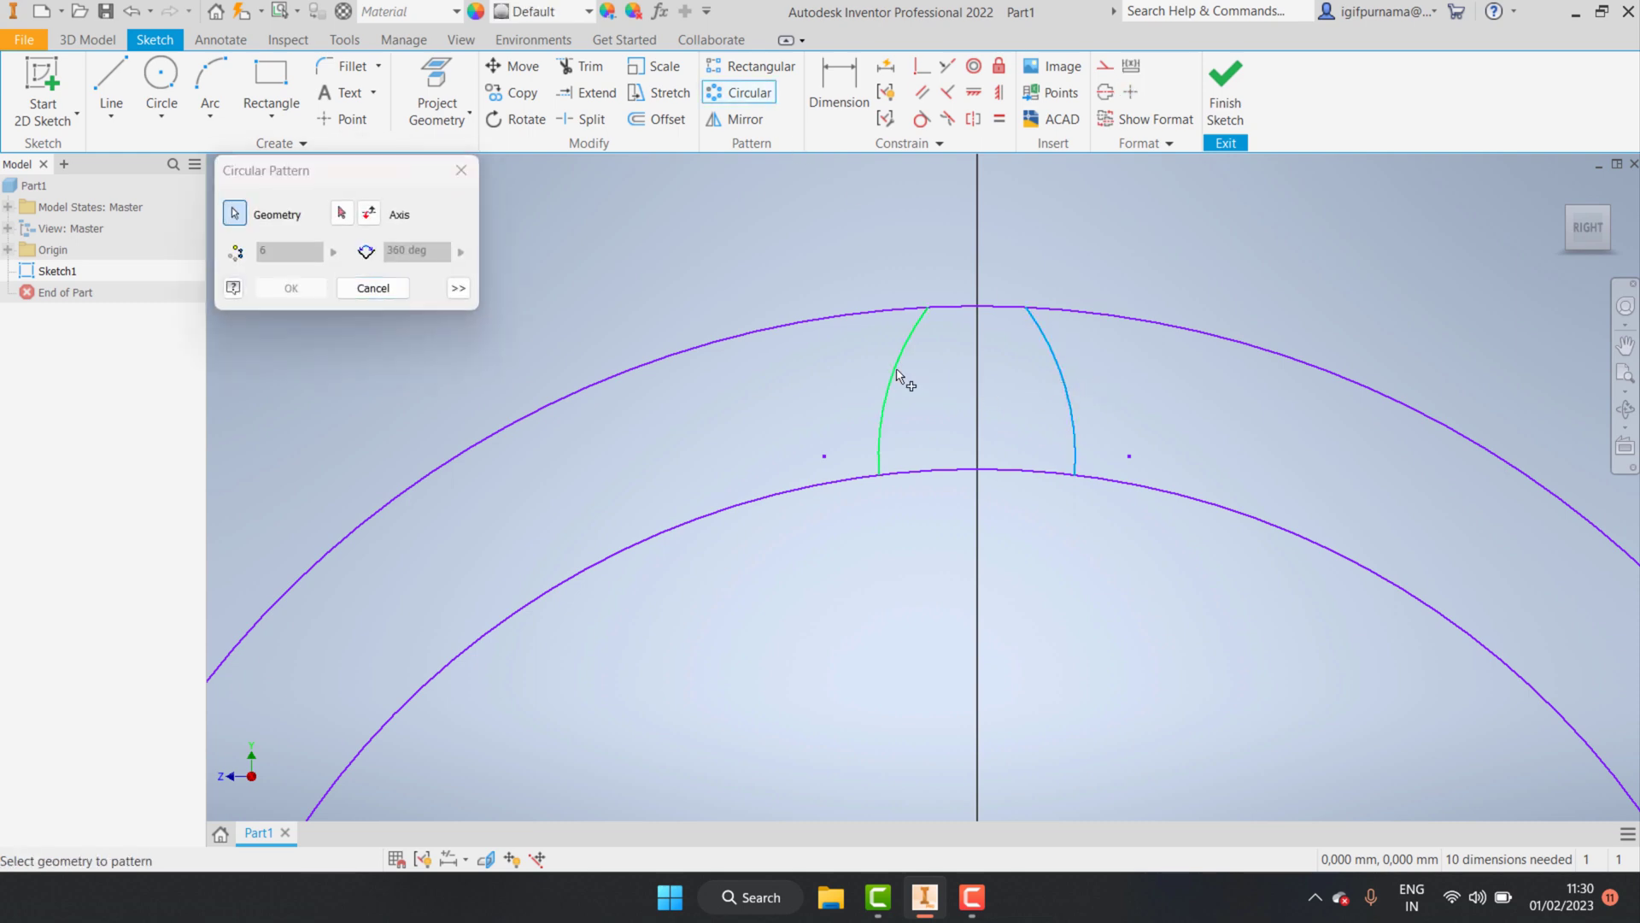
scroll(971, 341, "up", 5)
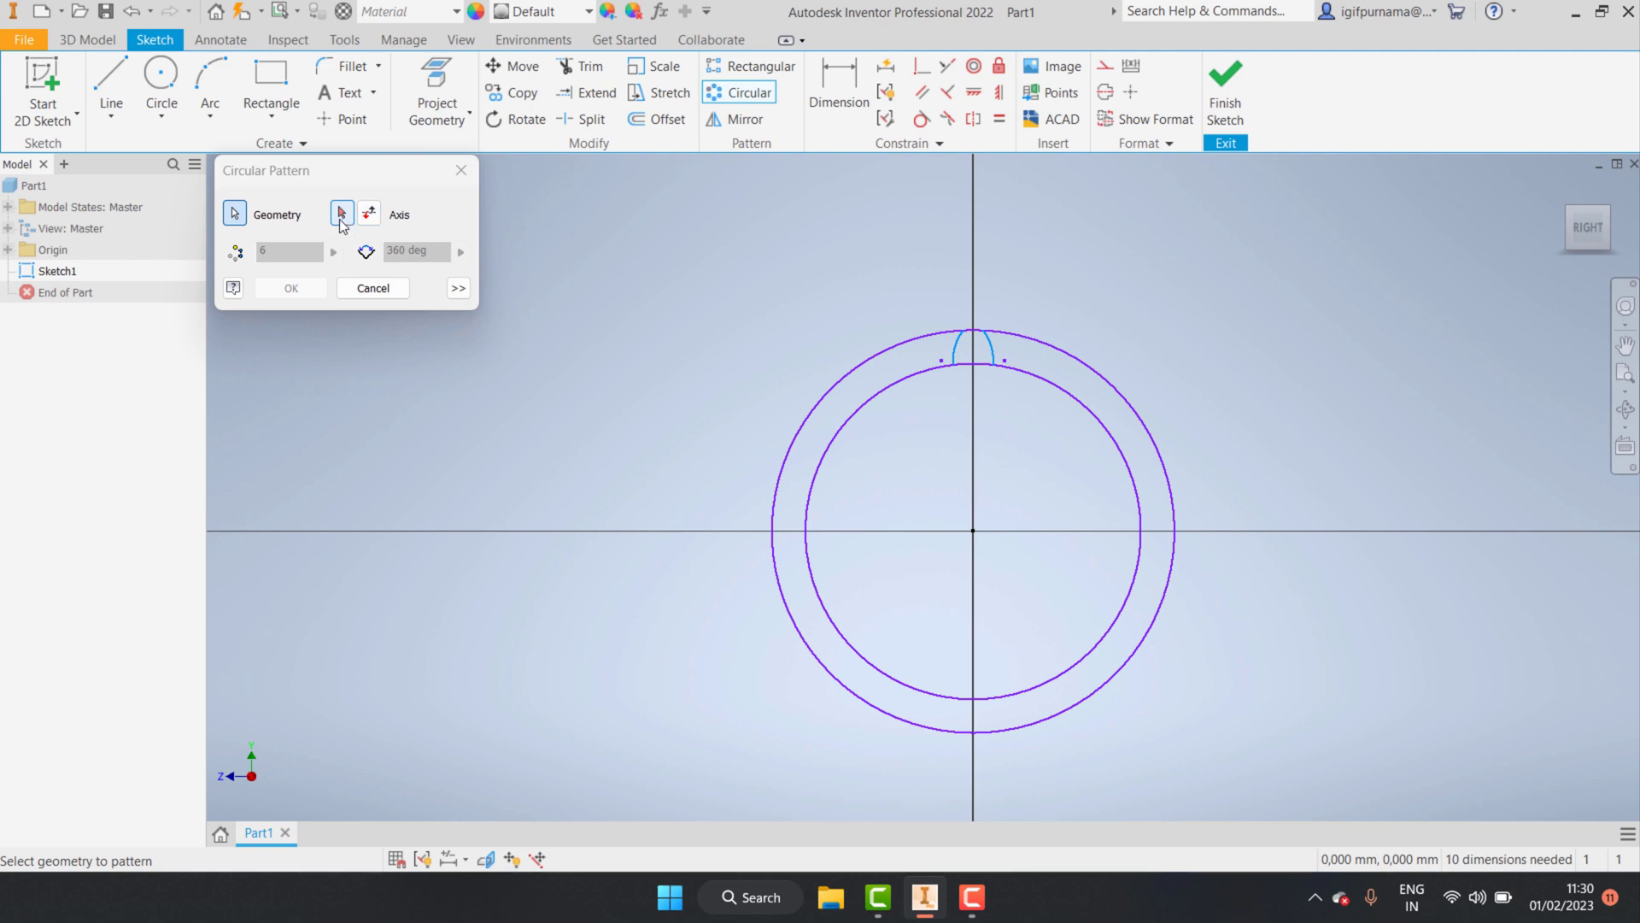
left_click(342, 216)
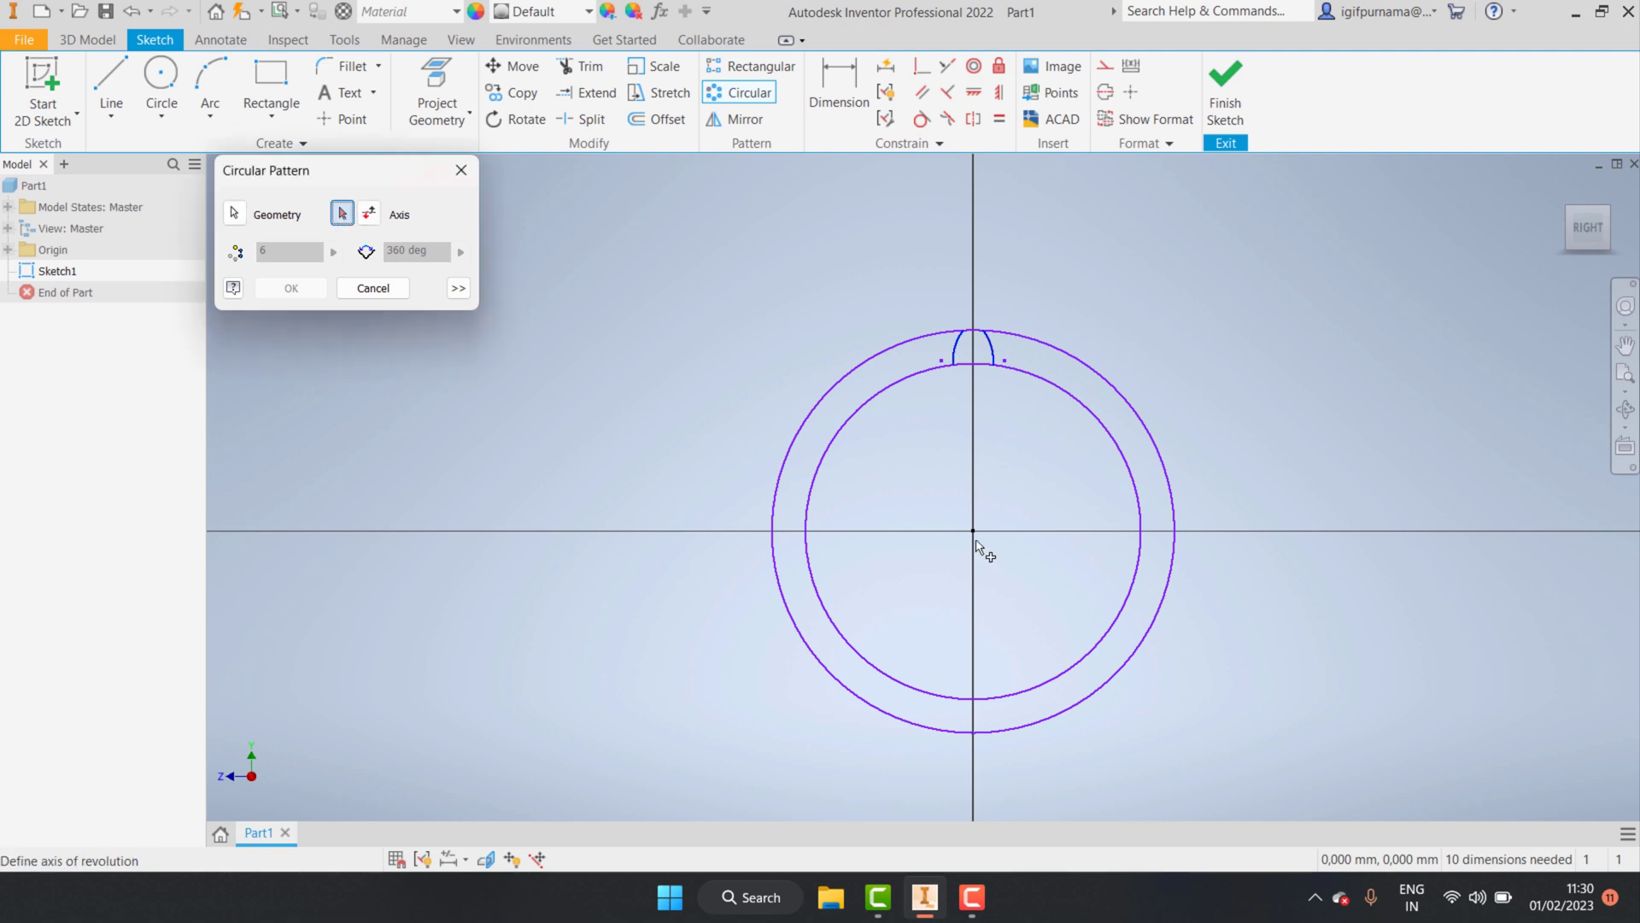
left_click(974, 533)
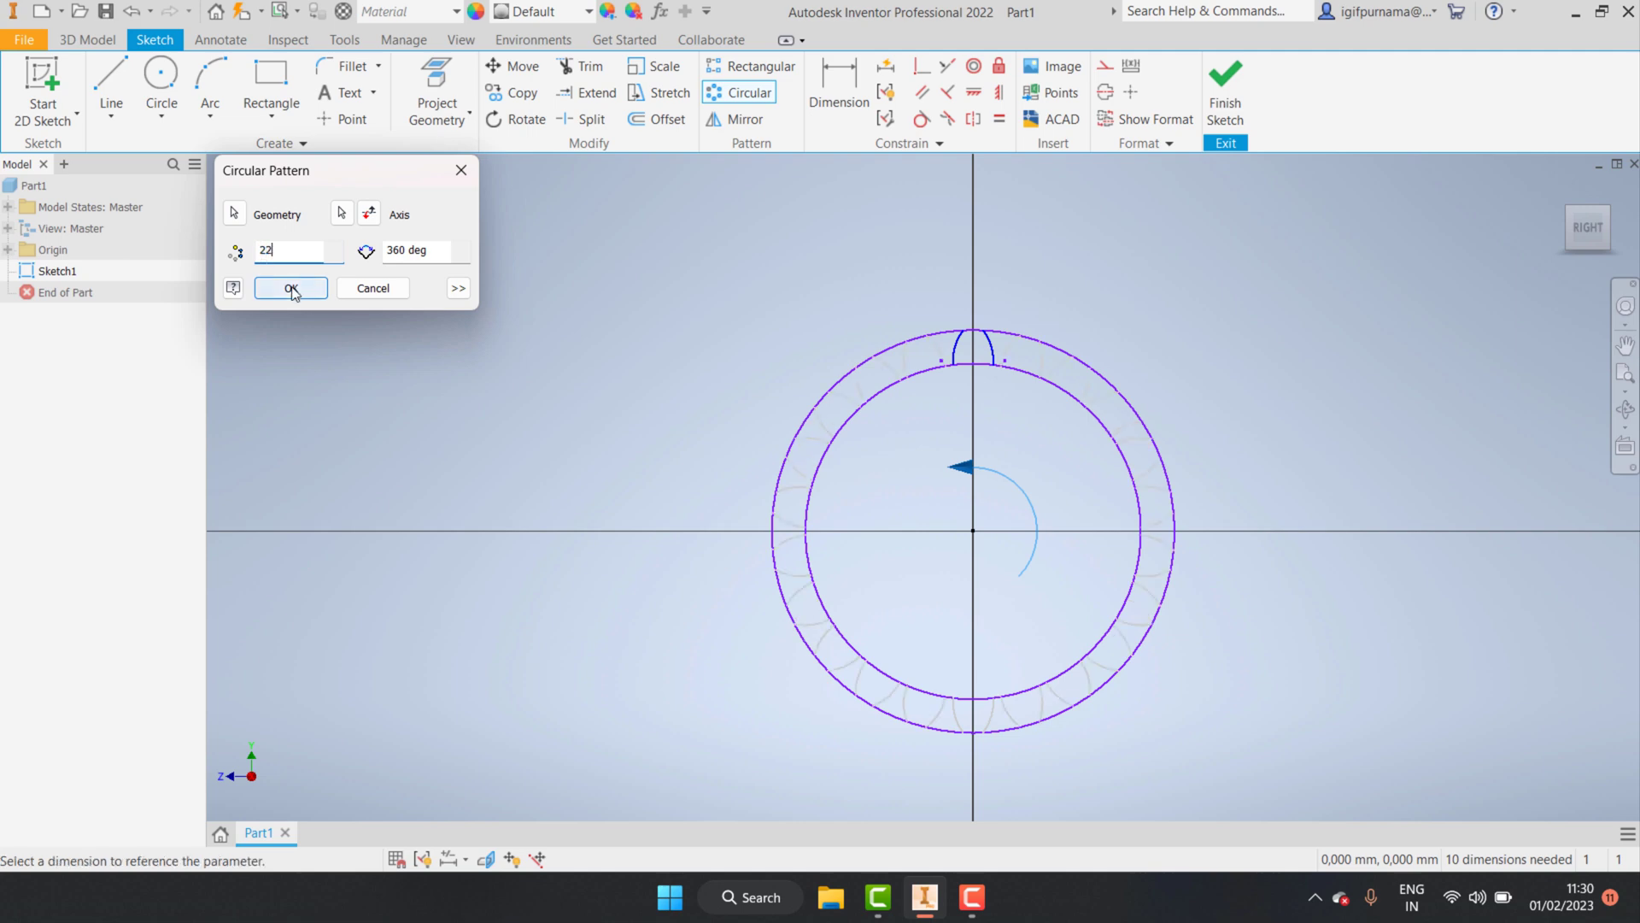
left_click(292, 288)
- Trim the outer circle between the three topmost teeth and the inner circle beneath them
scroll(955, 393, "up", 5)
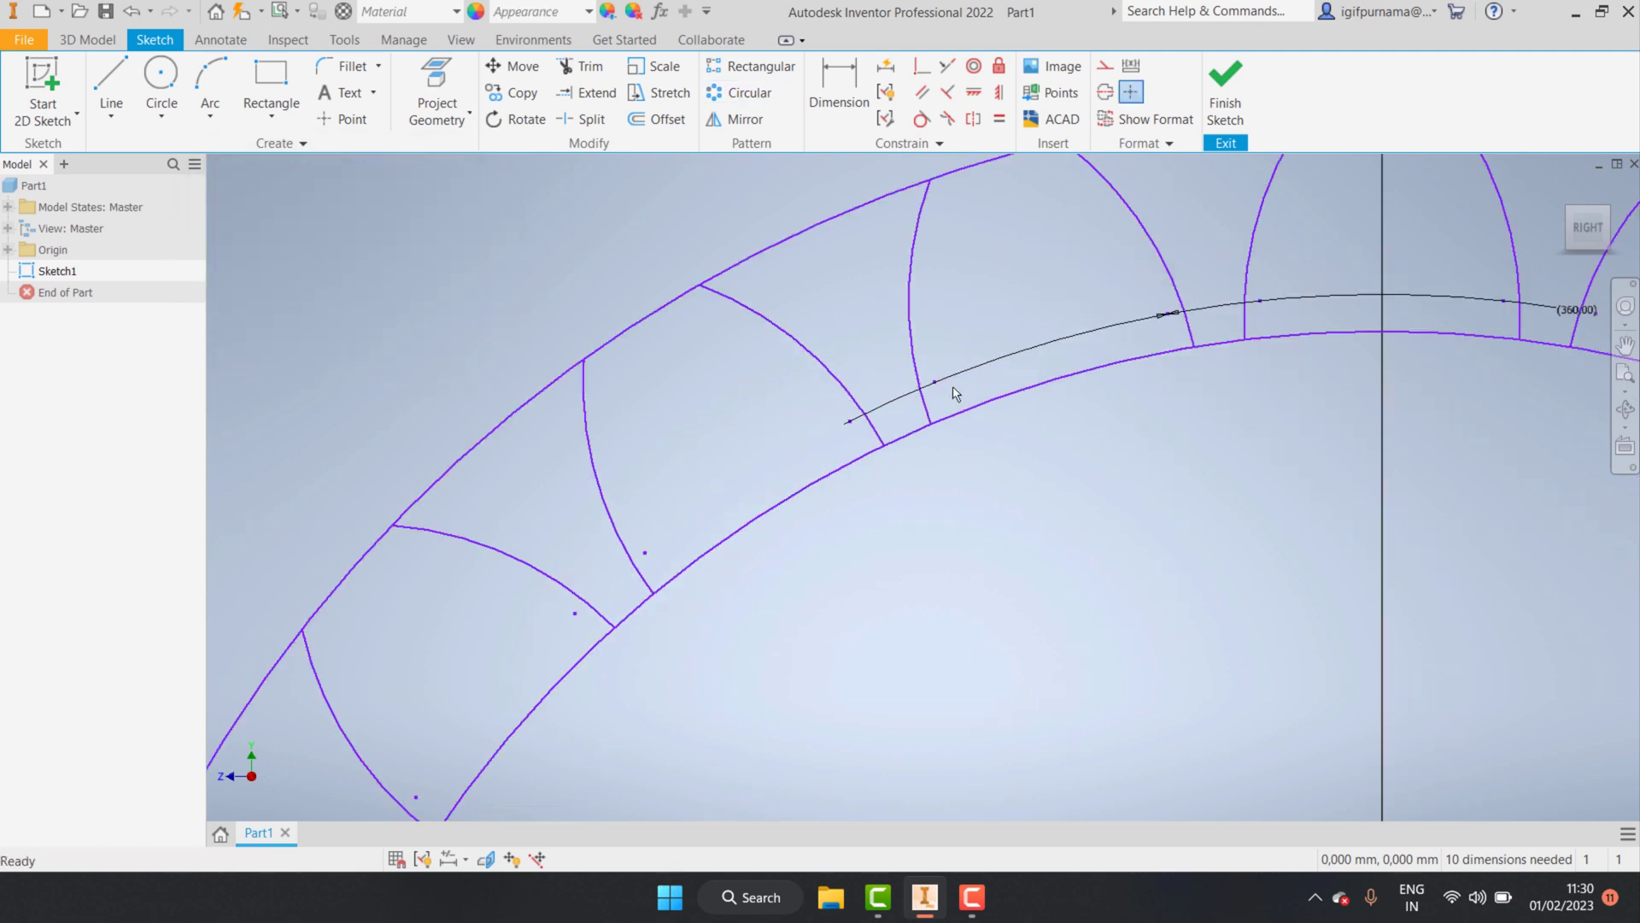
scroll(955, 393, "down", 5)
scroll(957, 394, "up", 4)
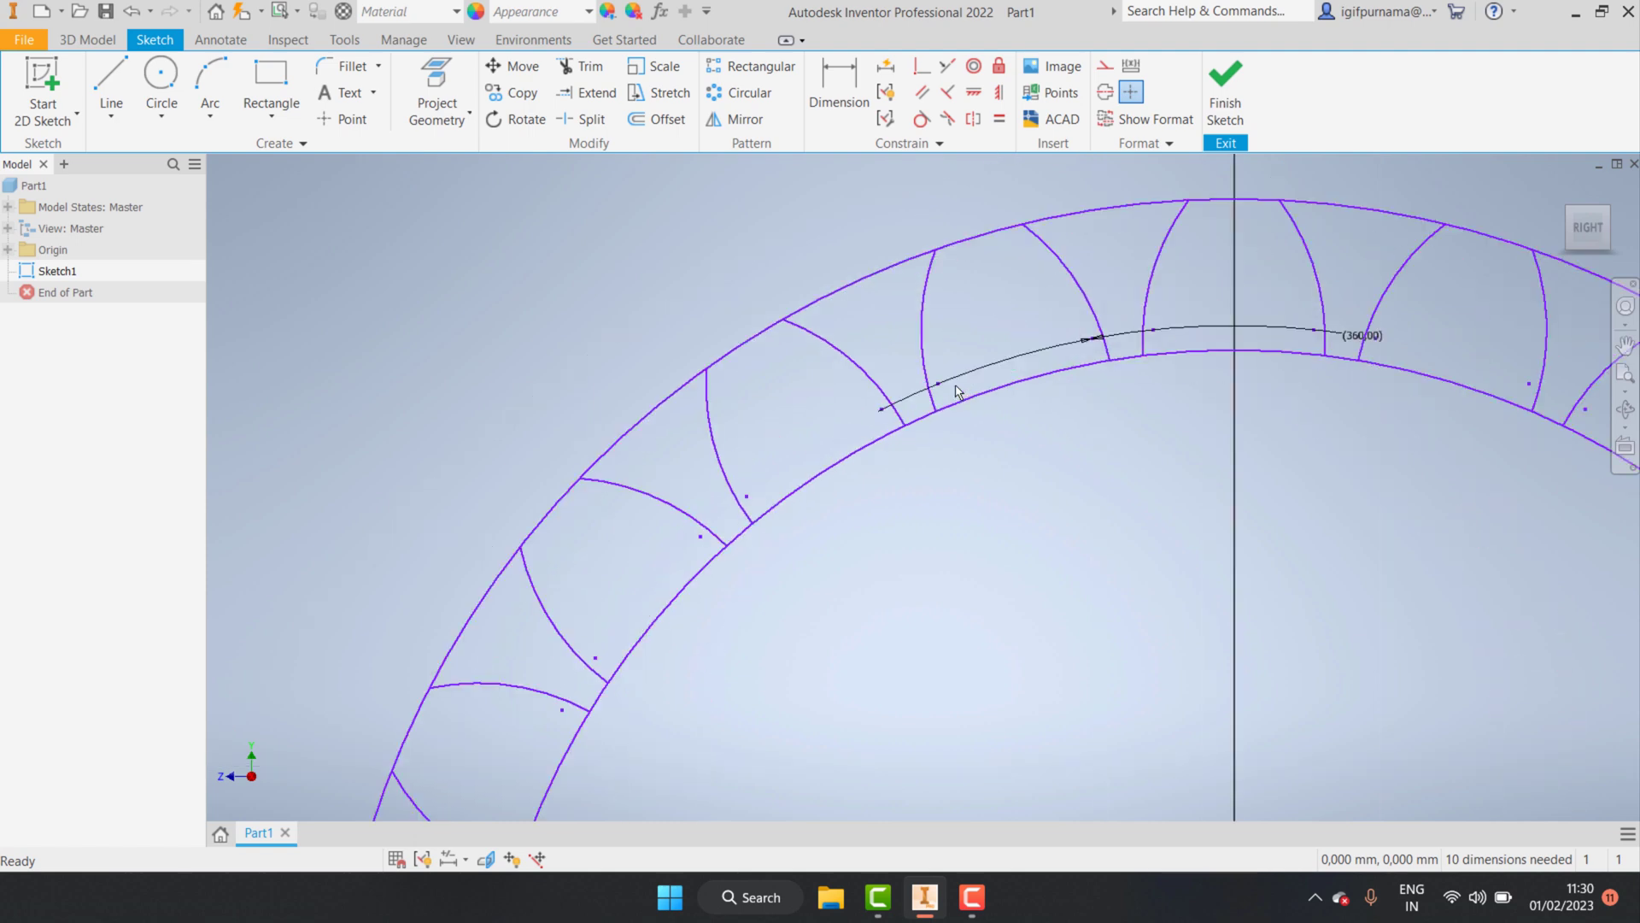
left_click(583, 68)
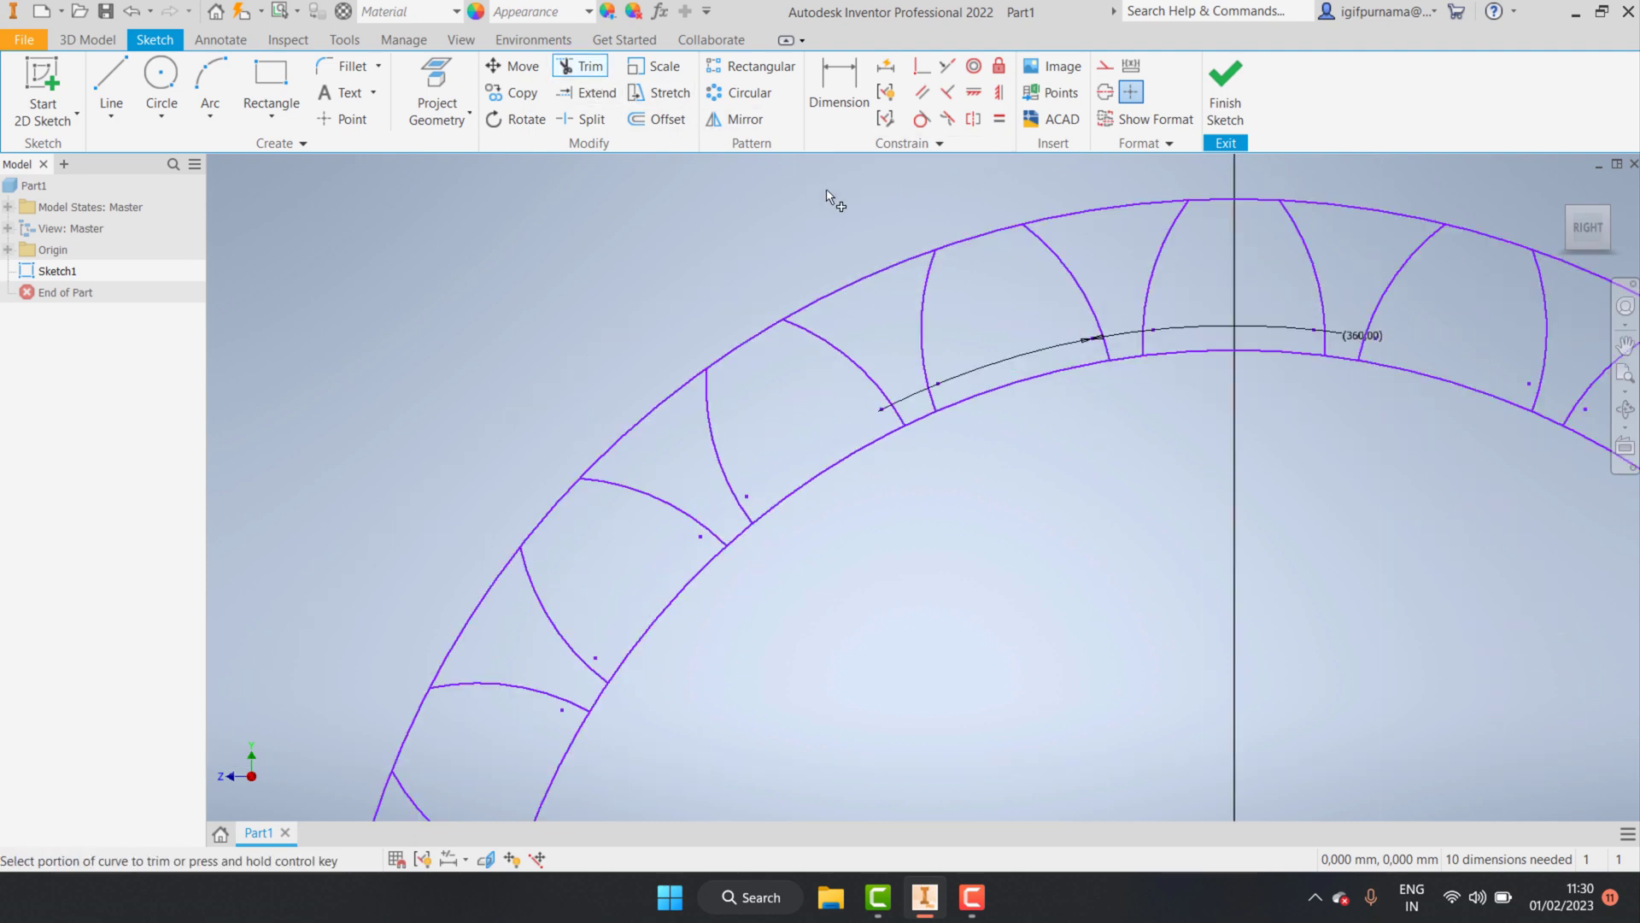
left_click_drag(868, 309, 838, 258)
mouse_move(1054, 453)
left_mouse_down()
mouse_move(1003, 355)
mouse_move(1178, 329)
mouse_move(1090, 185)
left_mouse_up()
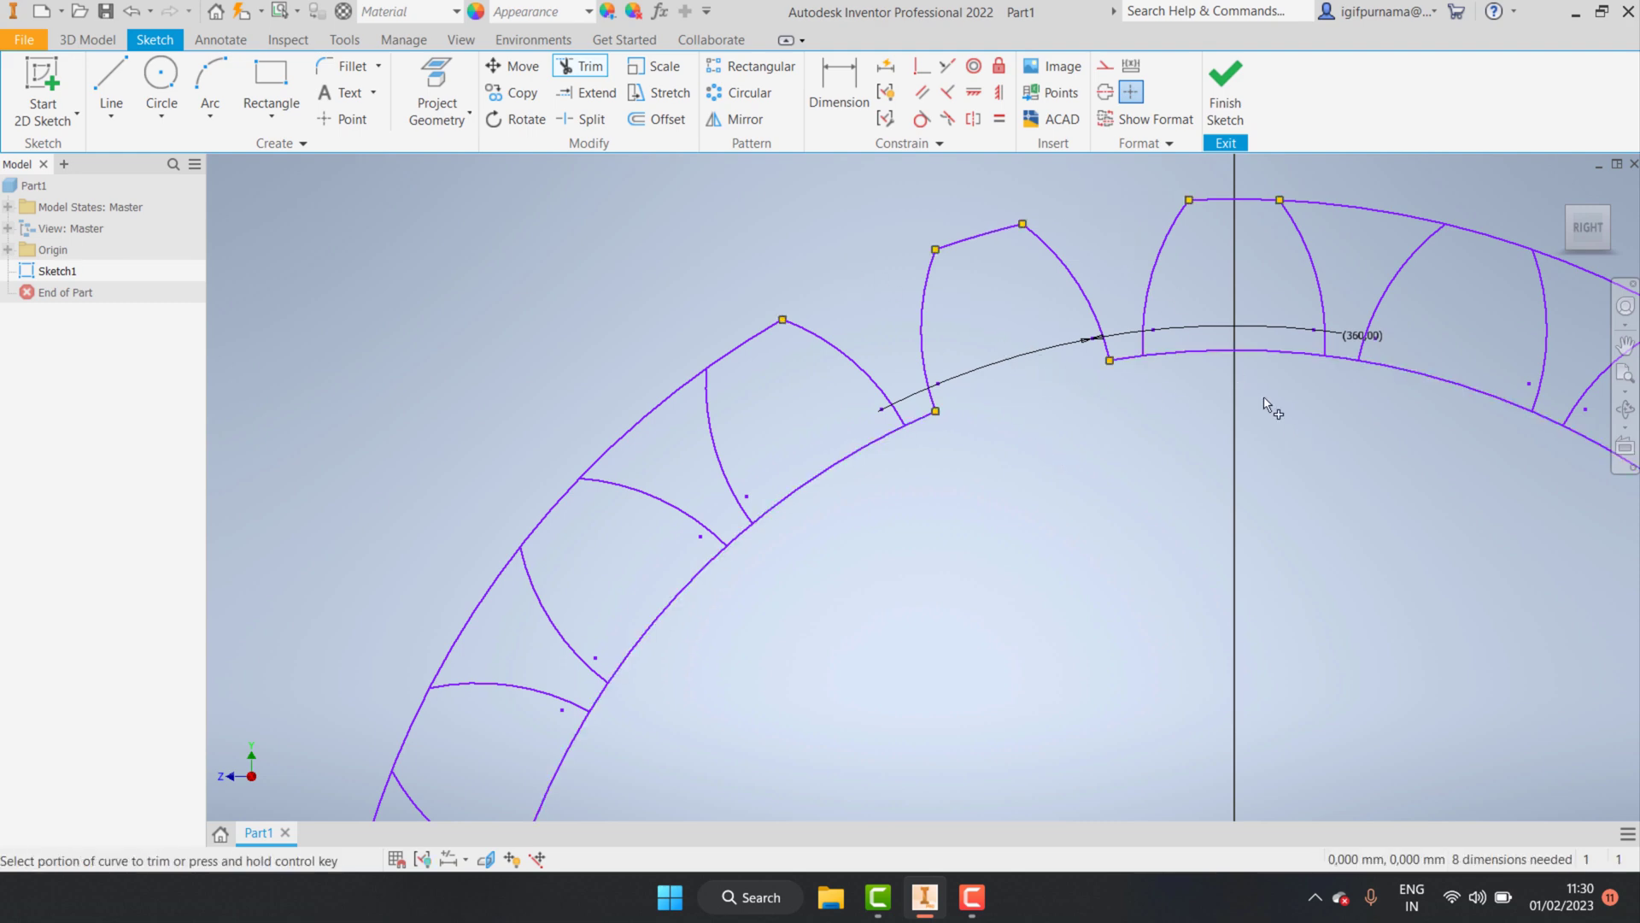
left_click(1256, 352)
scroll(1260, 376, "down", 5)
scroll(1219, 272, "up", 4)
left_click_drag(1308, 393, 1380, 329)
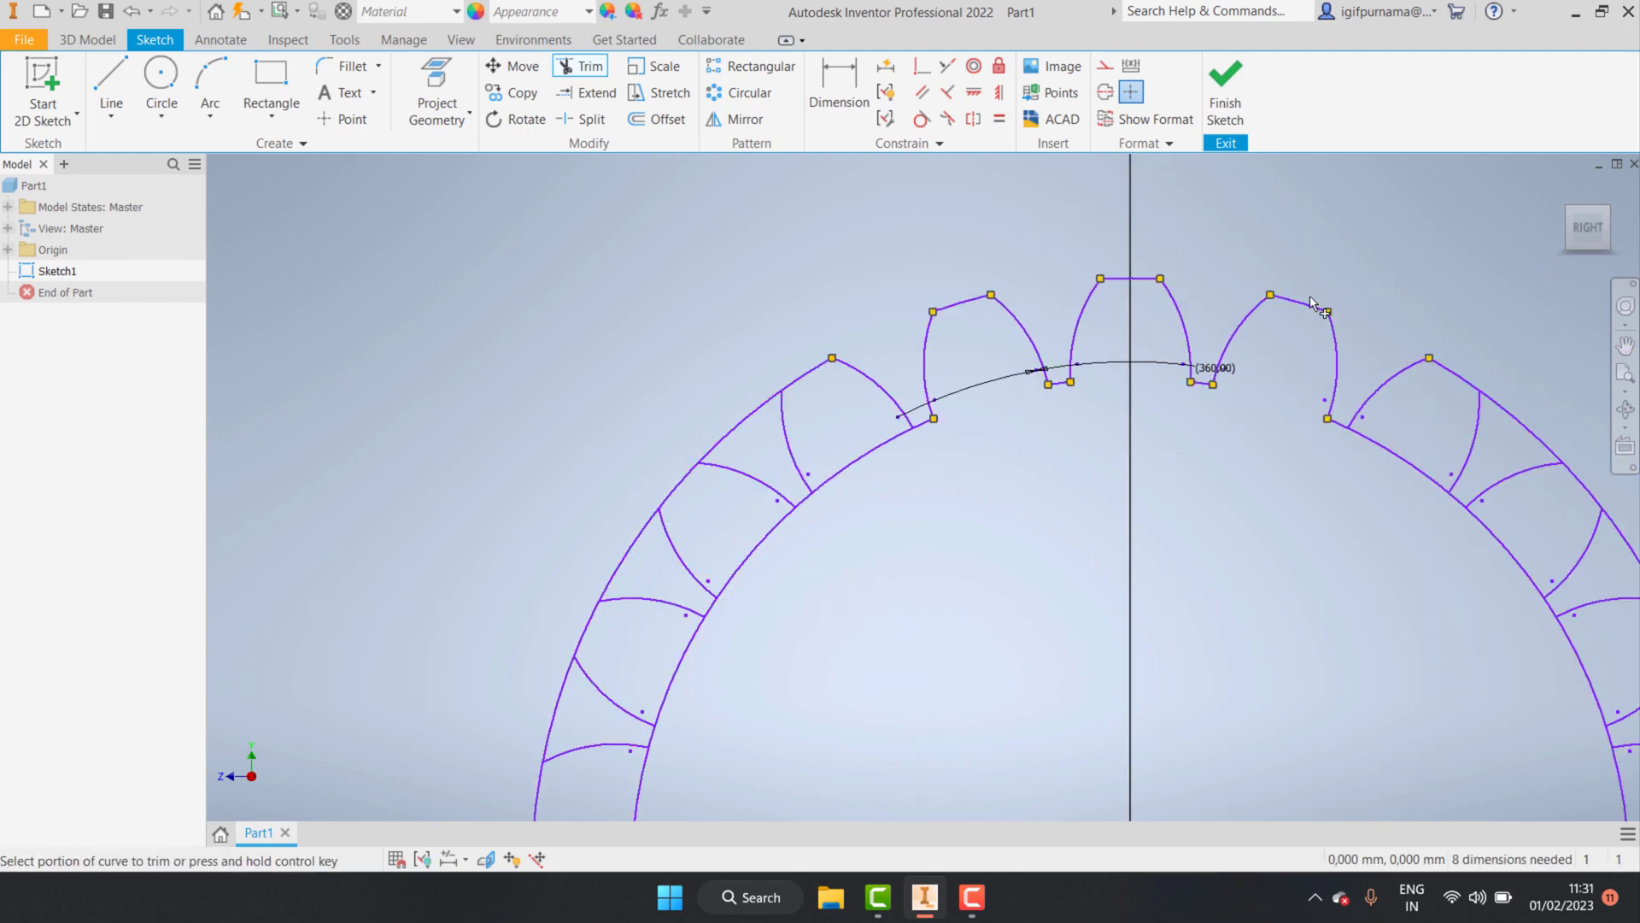
- Trim the outer circle between the teeth and the inner circle beneath them through the gear's upper-right quarter
scroll(1281, 316, "up", 3)
scroll(1231, 359, "down", 4)
scroll(1230, 358, "down", 3)
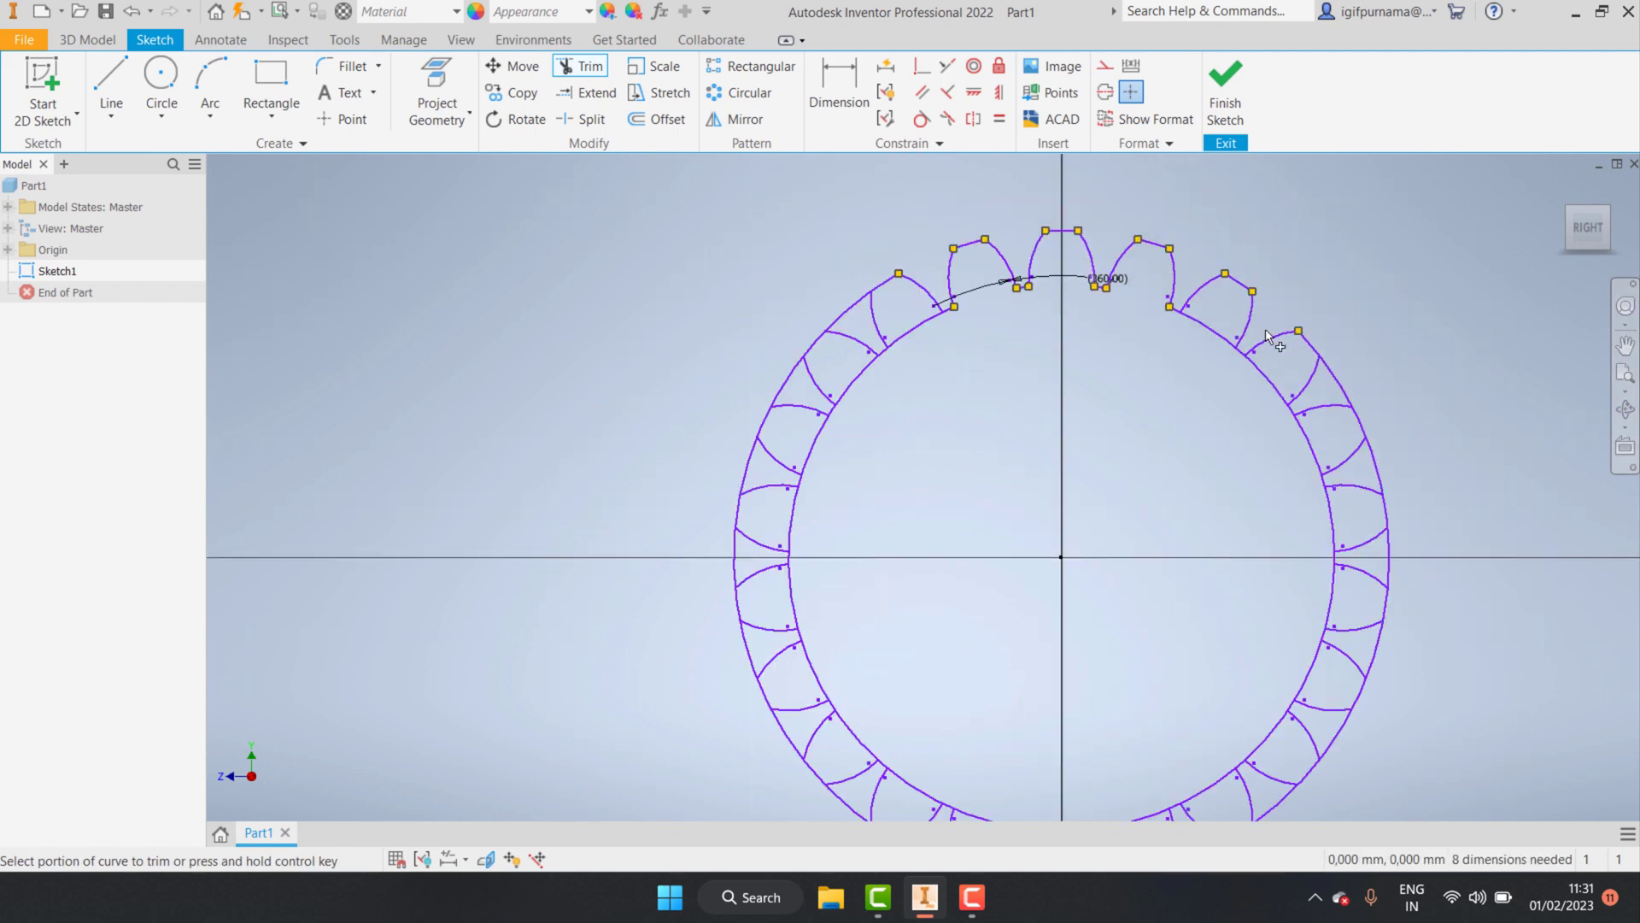
scroll(1256, 354, "up", 4)
scroll(1298, 388, "down", 5)
scroll(1076, 290, "up", 6)
scroll(1082, 265, "up", 2)
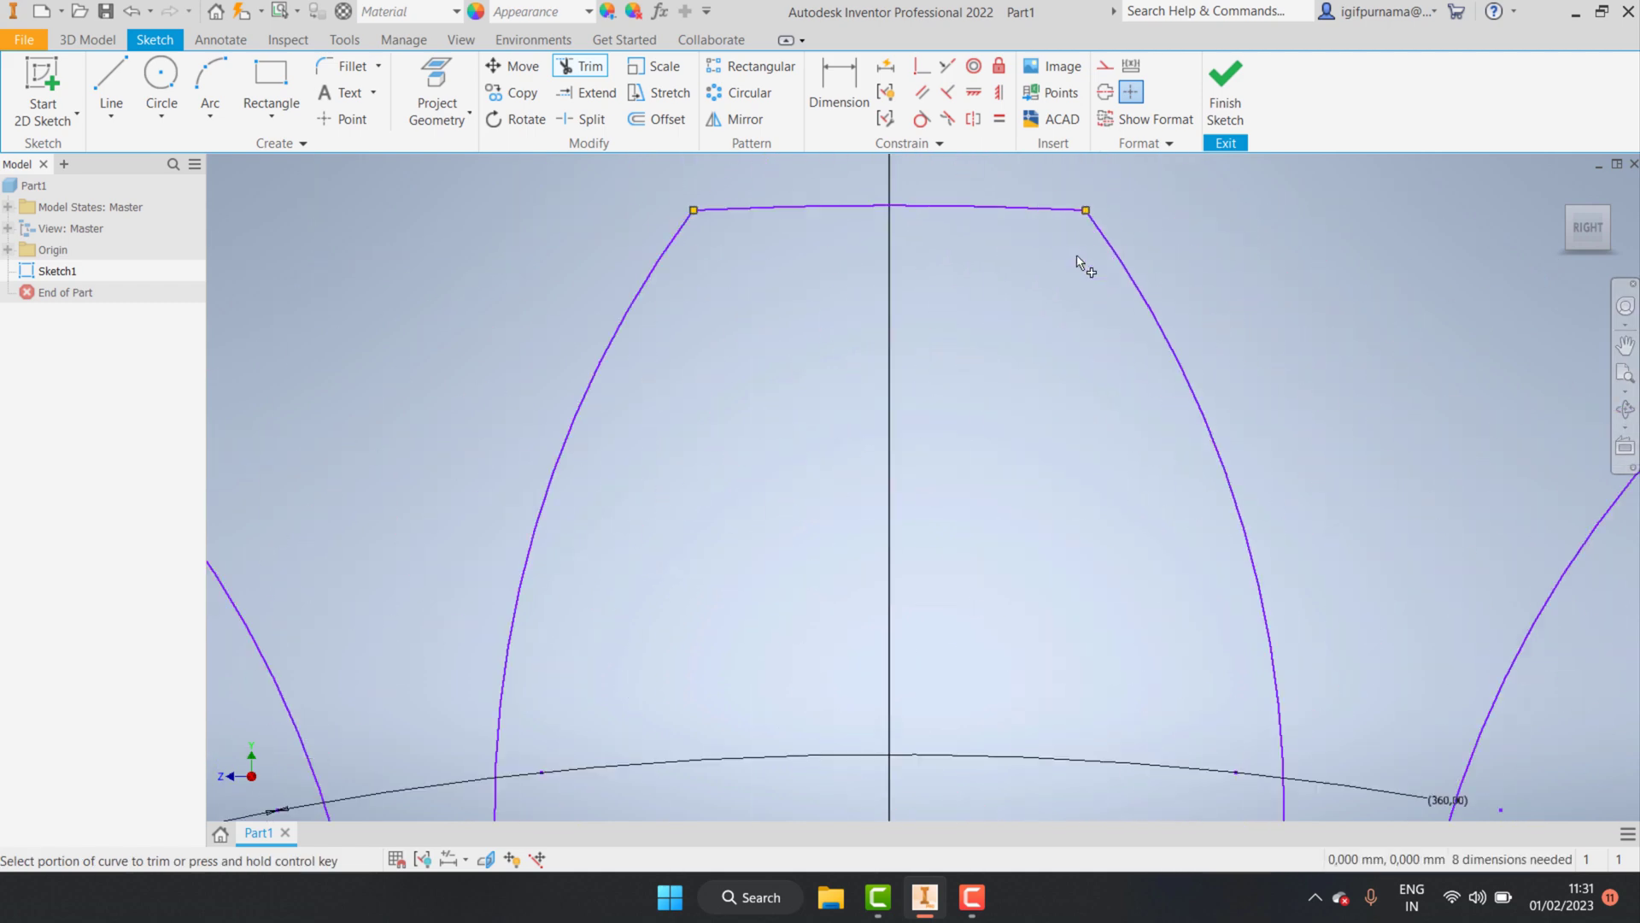
scroll(1073, 256, "down", 5)
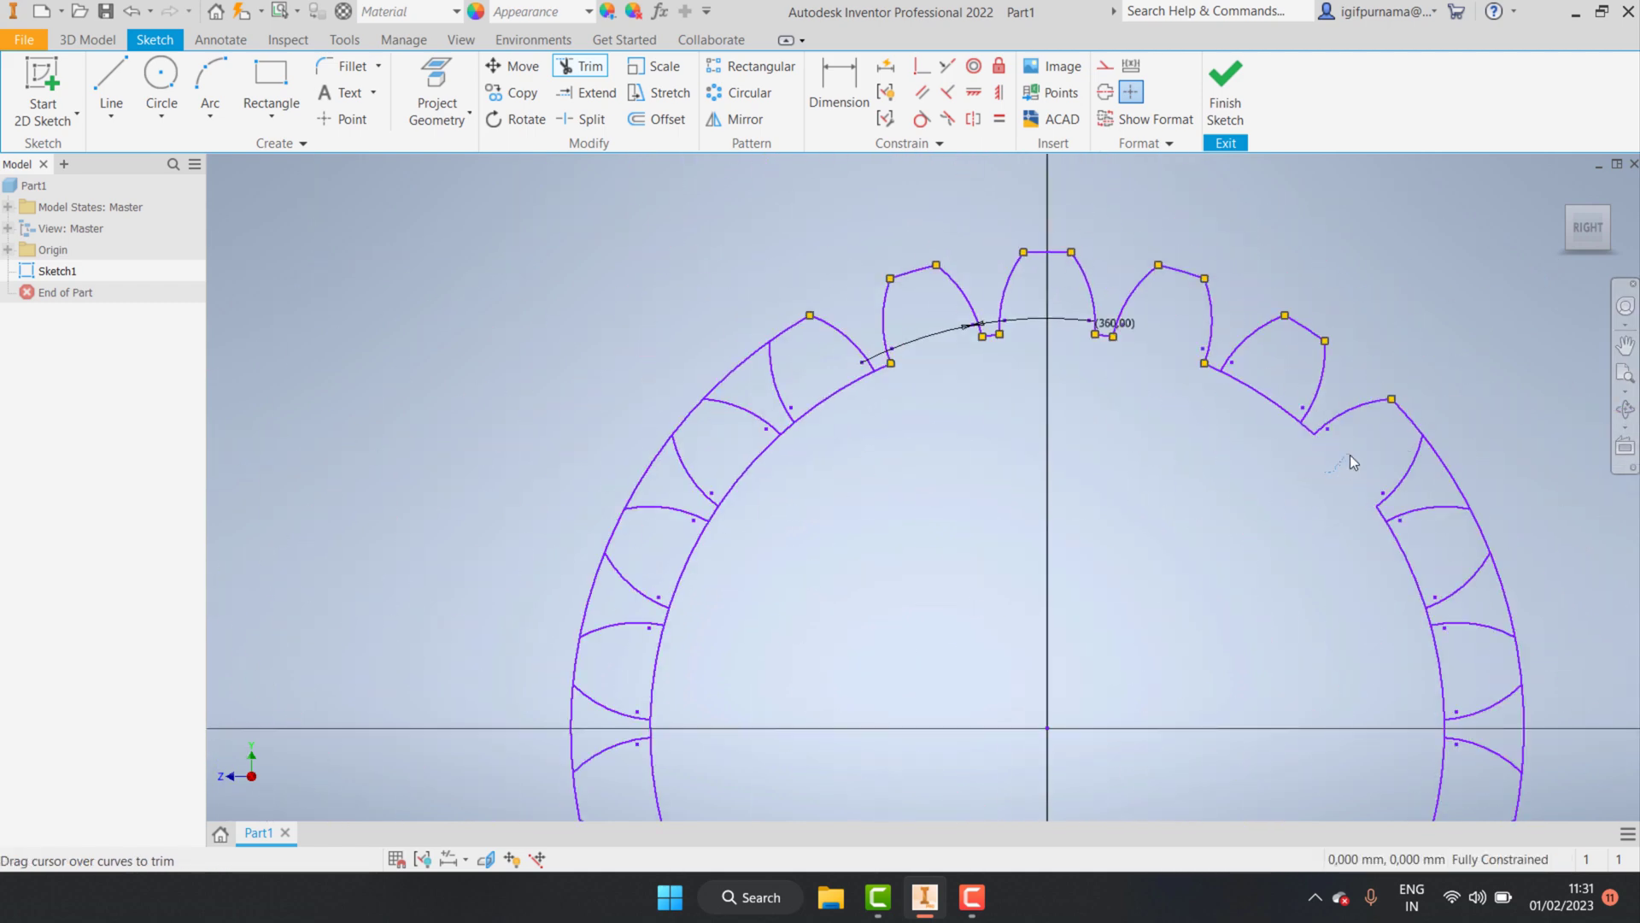
left_click(1254, 391)
scroll(1260, 384, "up", 3)
scroll(1275, 438, "down", 4)
left_click(1172, 376)
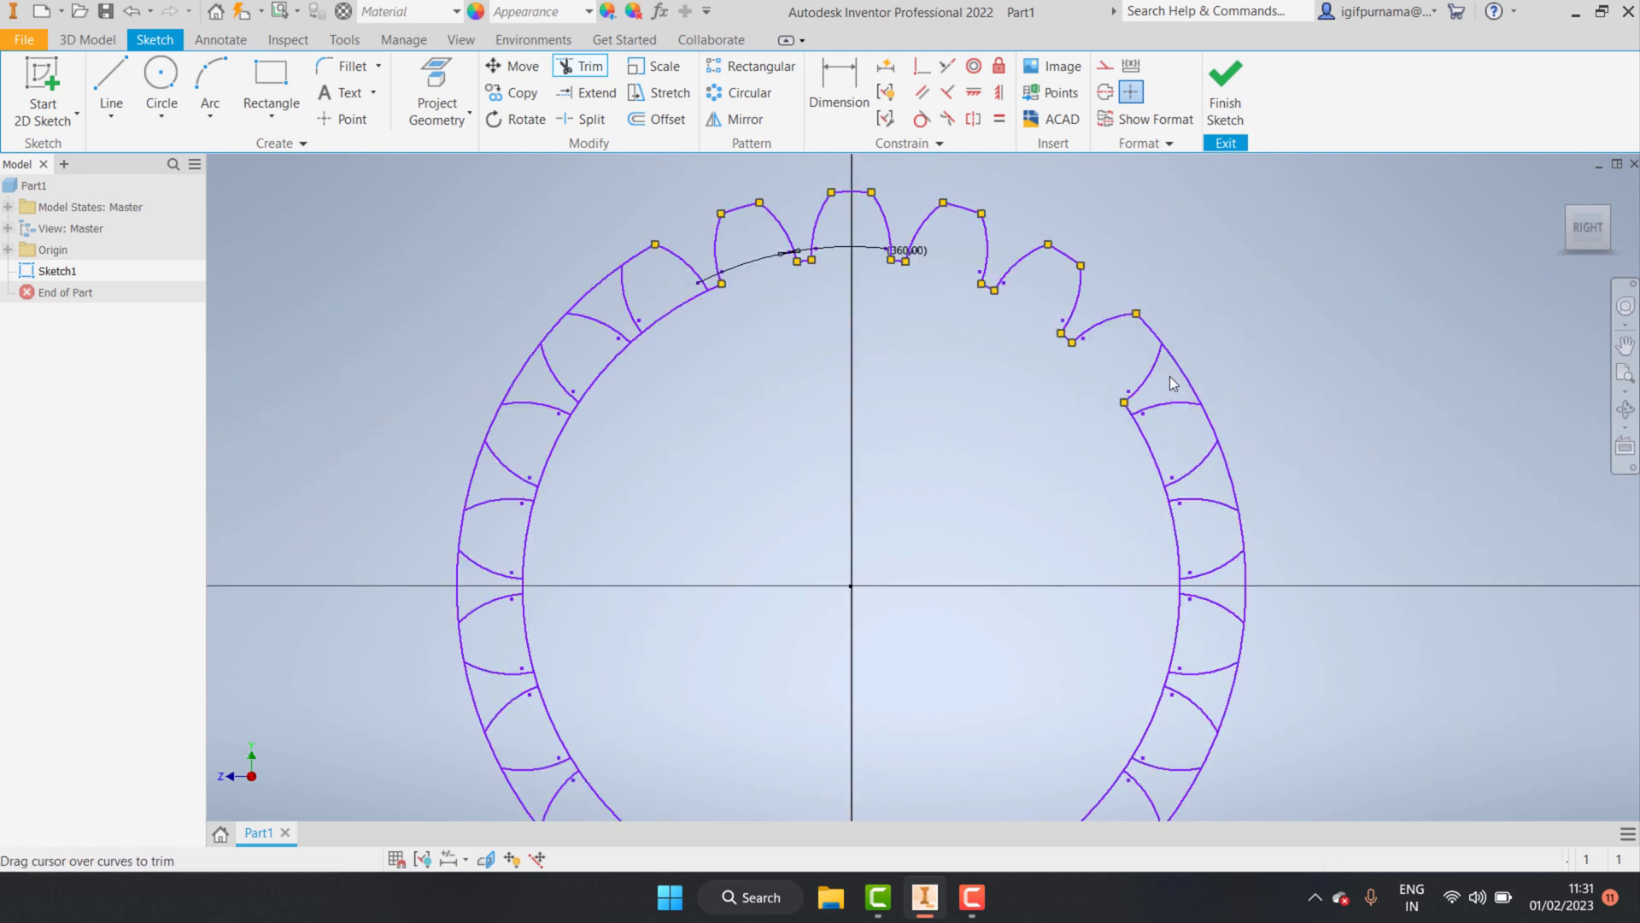
left_click(1230, 474)
left_click(1160, 547)
scroll(1222, 563, "down", 1)
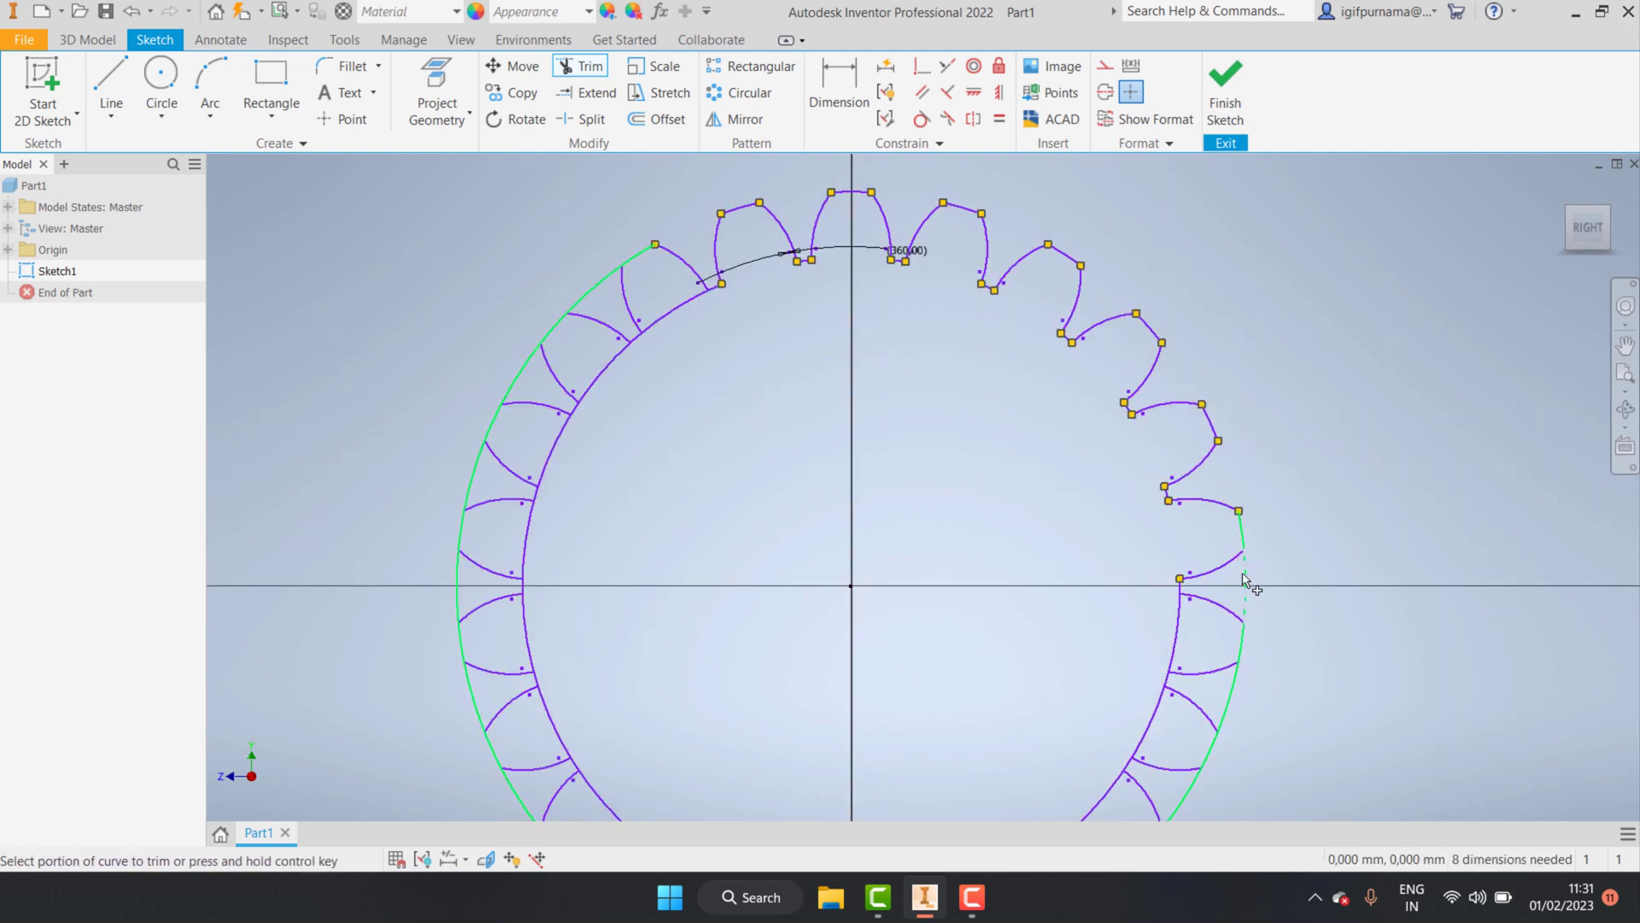
- Trim the tooth-gap and tooth-root segments from the horizontal axis down the gear's lower-right side
scroll(1256, 377, "up", 5)
left_click(1127, 491)
scroll(1145, 560, "down", 5)
scroll(1145, 560, "up", 3)
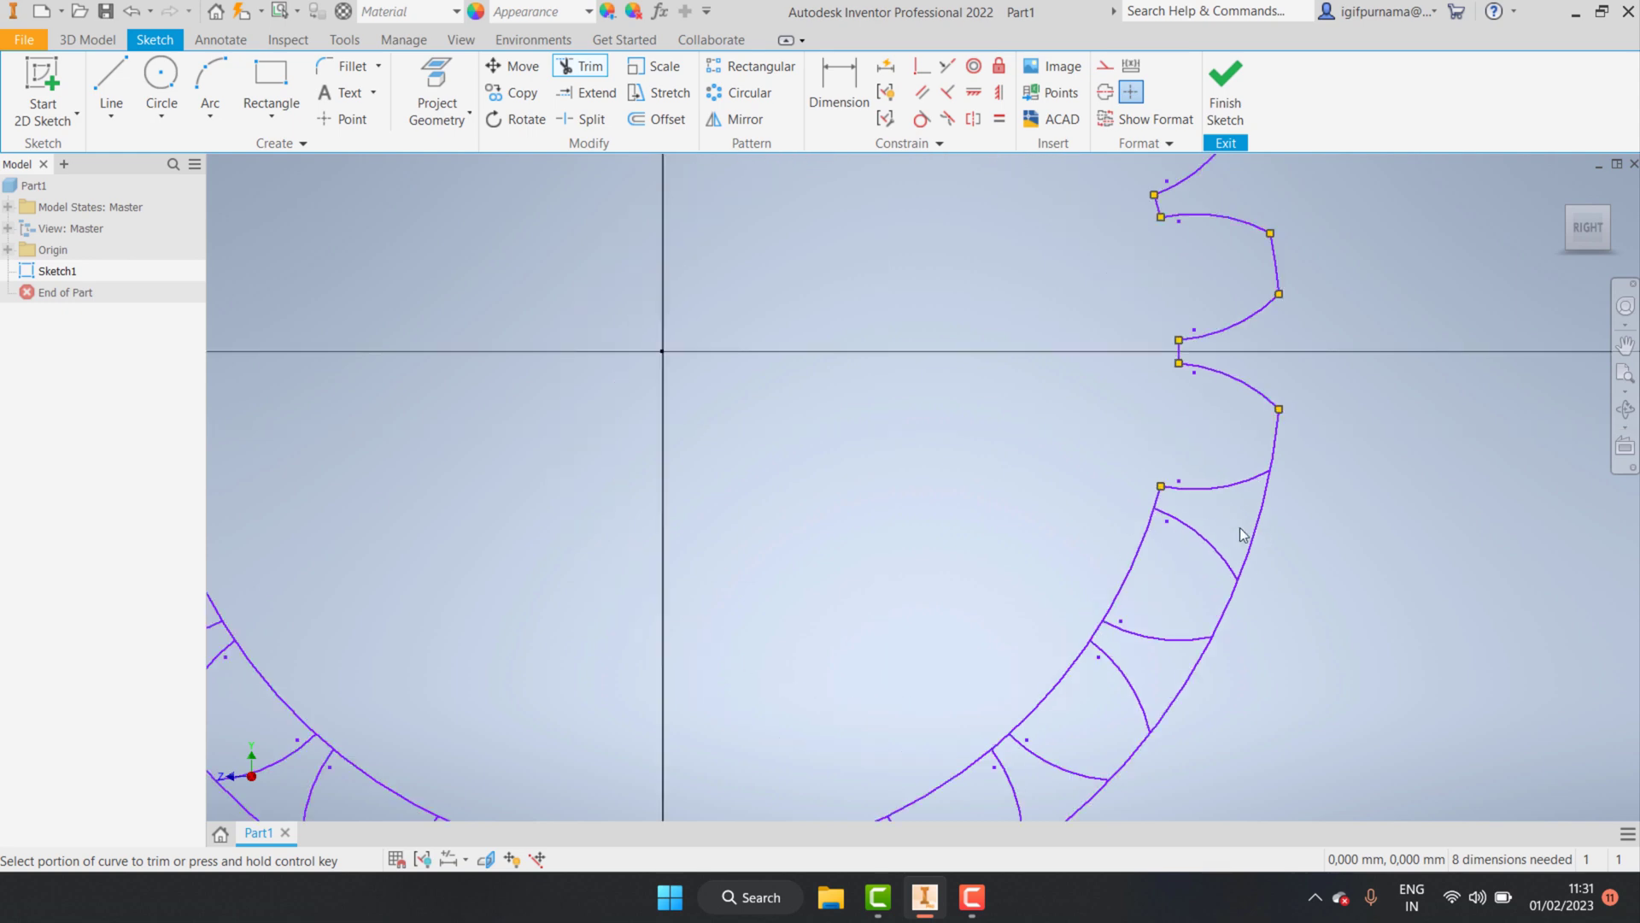
mouse_move(1241, 532)
left_mouse_down()
mouse_move(1160, 580)
mouse_move(1219, 579)
mouse_move(1147, 512)
left_mouse_up()
scroll(1160, 579, "up", 1)
scroll(1147, 512, "down", 1)
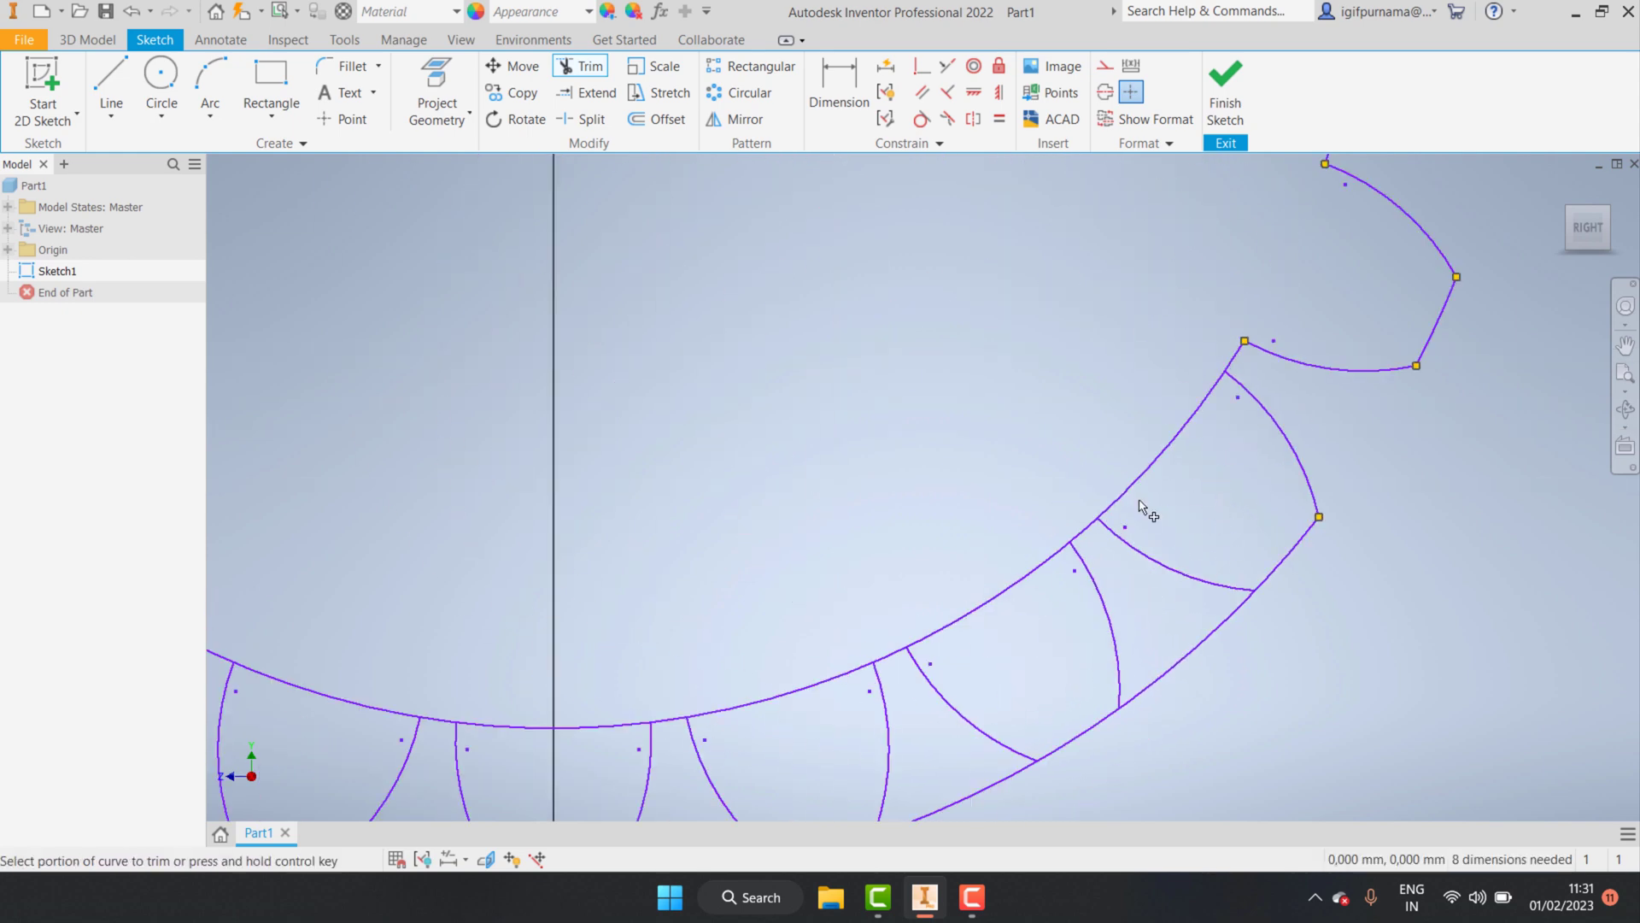
scroll(1139, 624, "down", 2)
scroll(1025, 504, "up", 5)
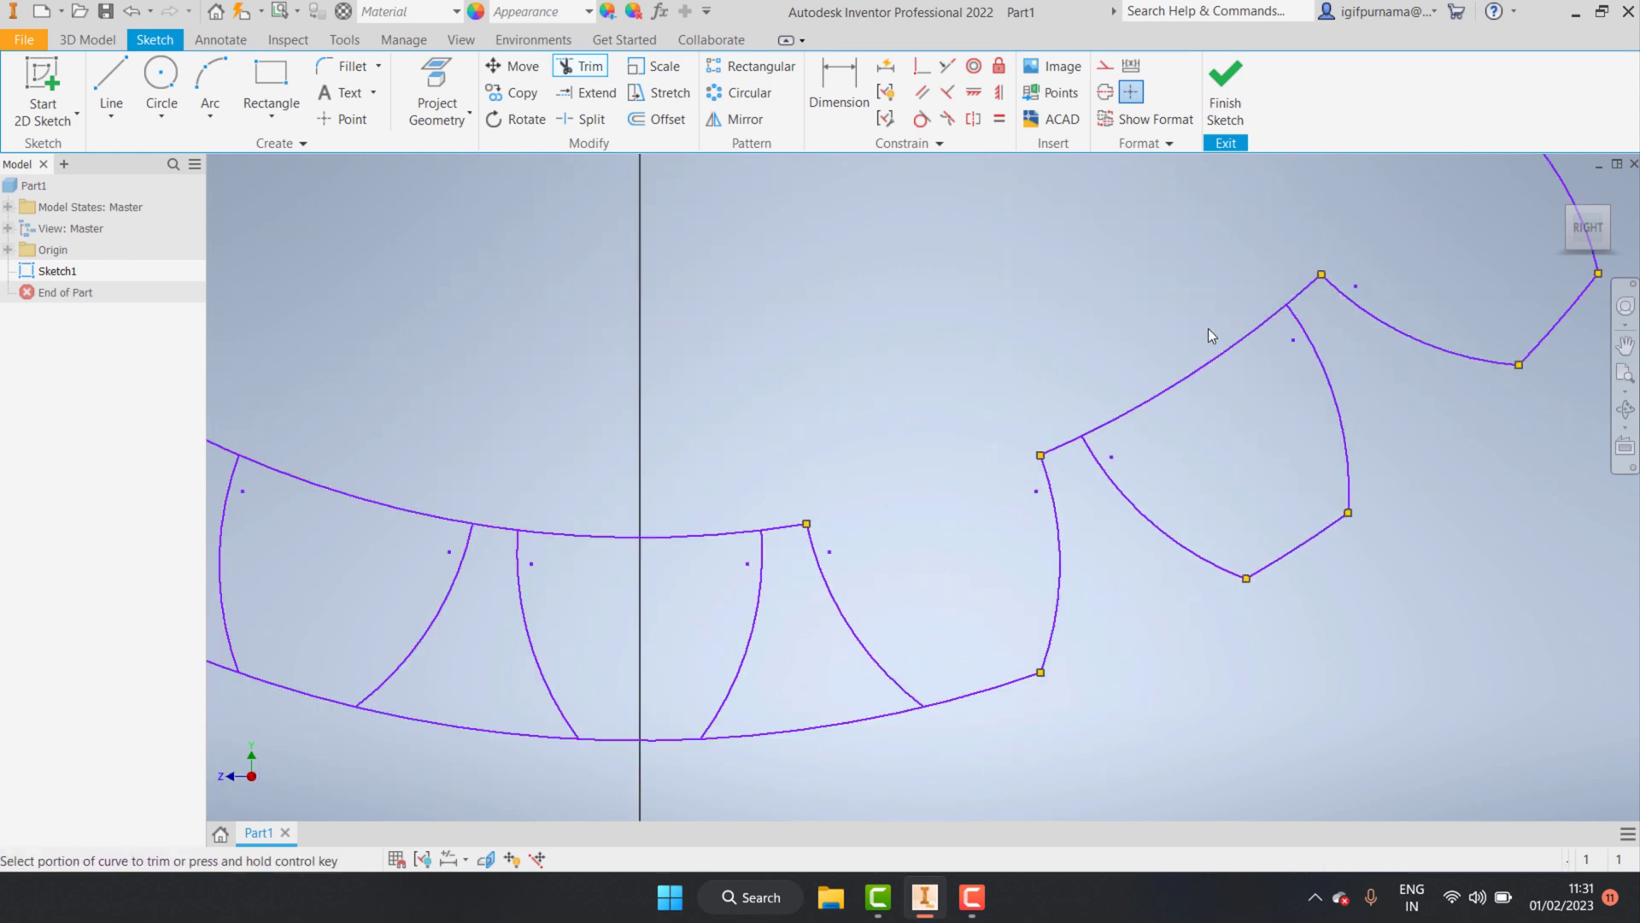
- Trim the inner circle beneath the teeth and the outer circle between them along the gear's bottom and lower-left side
left_click(1136, 406)
scroll(1062, 439, "down", 4)
scroll(877, 408, "up", 3)
mouse_move(854, 461)
left_mouse_down()
mouse_move(641, 406)
mouse_move(934, 593)
left_mouse_up()
scroll(934, 593, "down", 2)
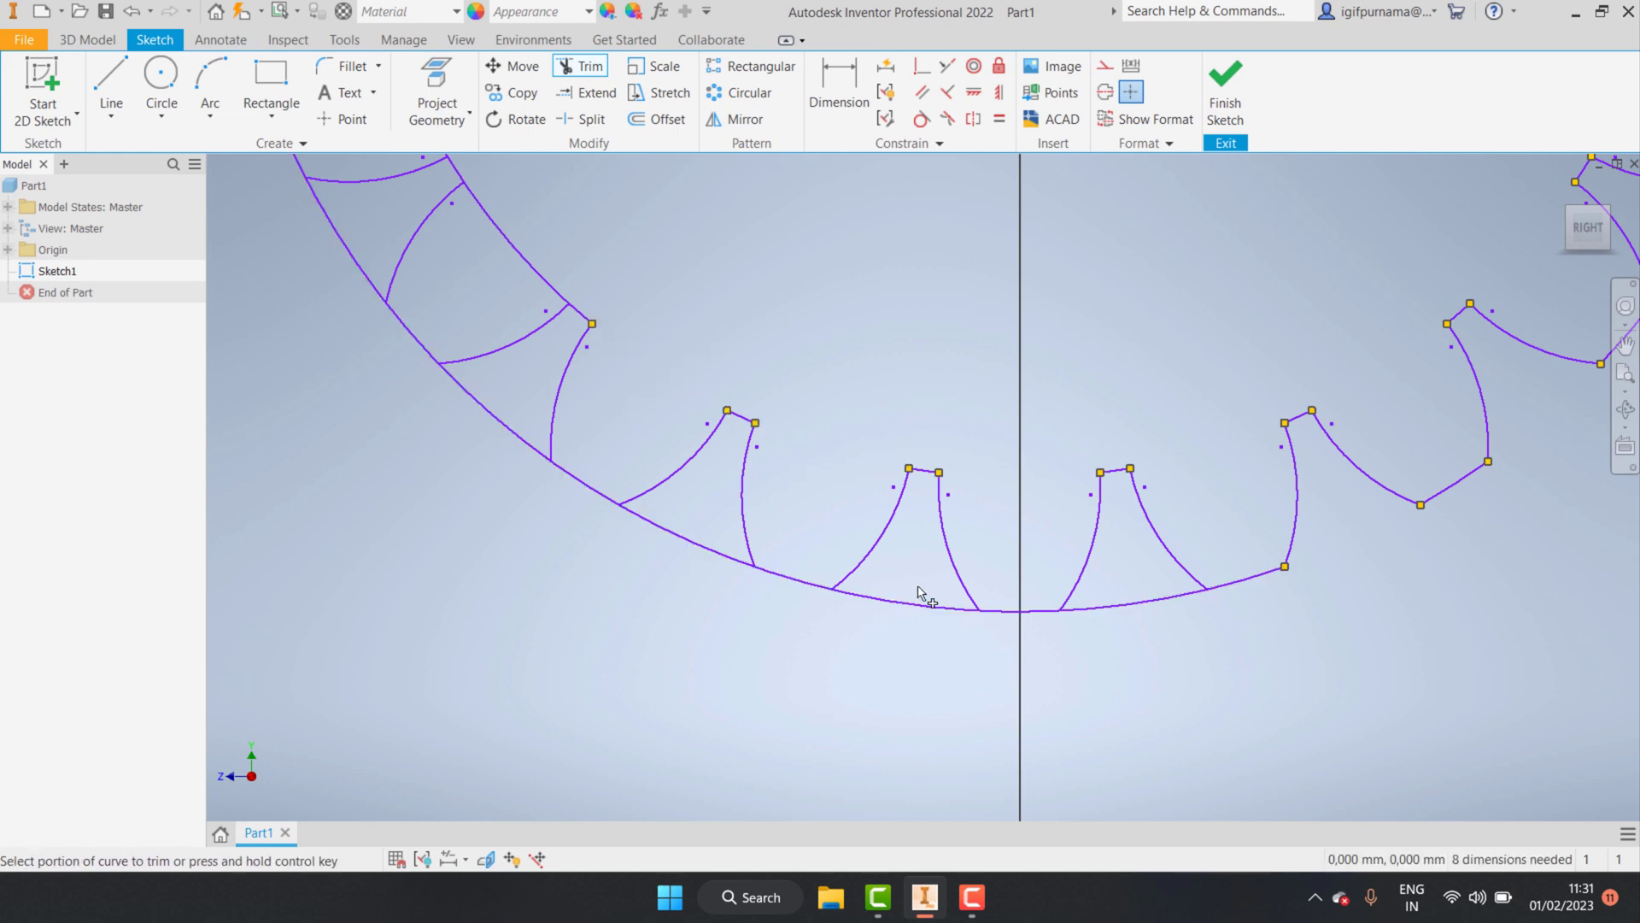
left_click(897, 604)
scroll(1115, 611, "up", 3)
scroll(869, 613, "down", 2)
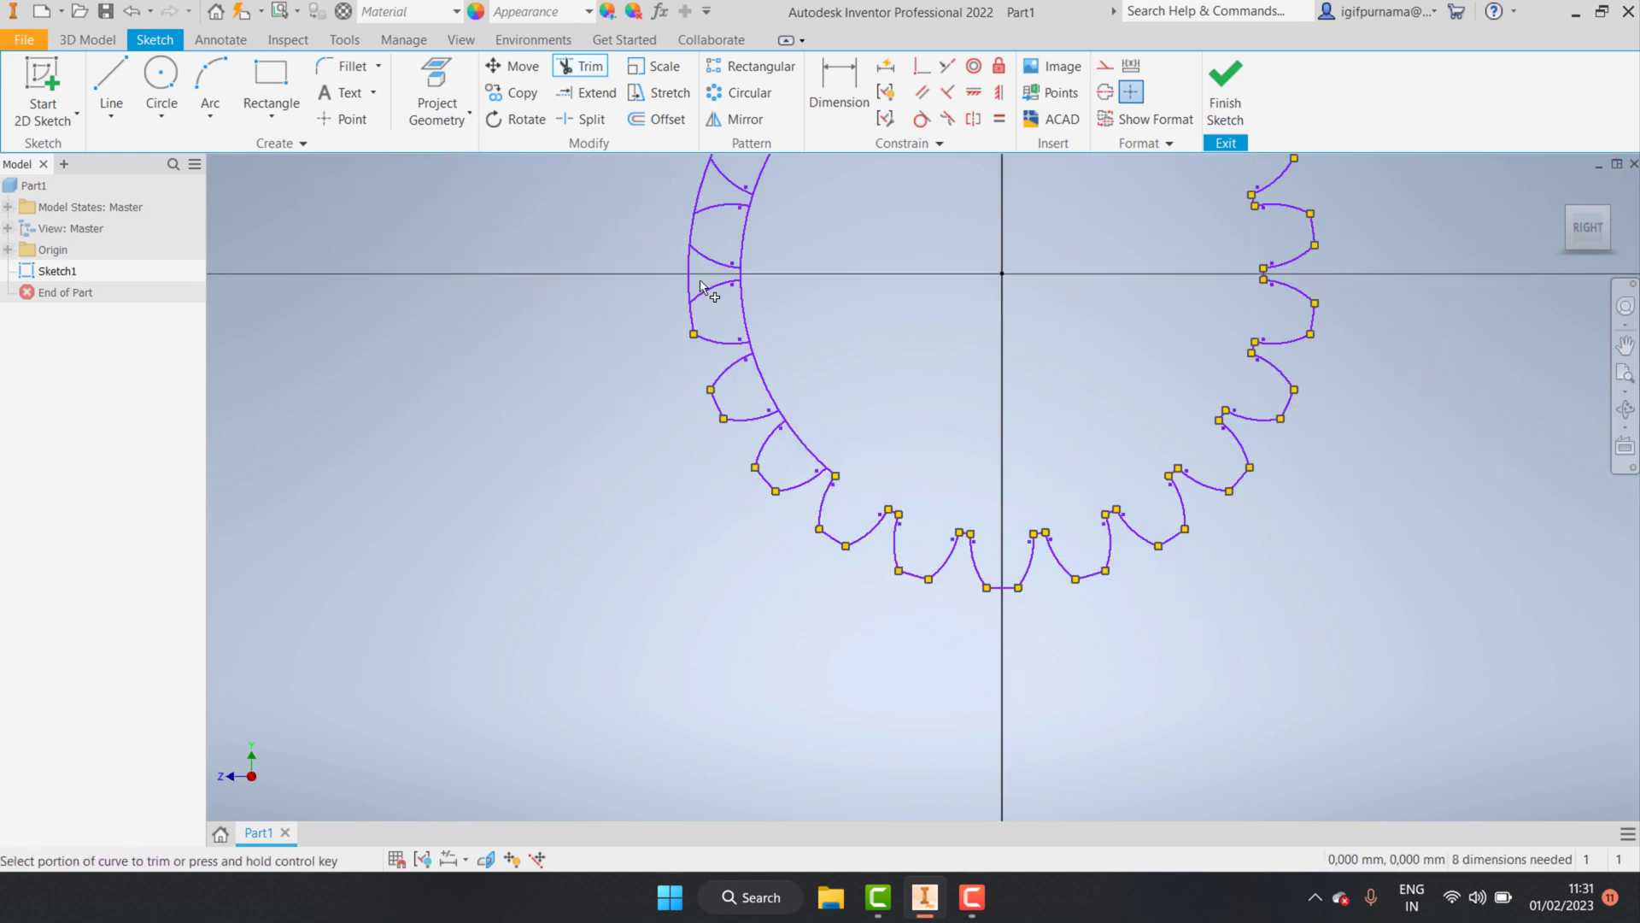
- Trim the inner circle beneath the remaining lower-left teeth and the outer circle between the teeth through the upper-left quarter
scroll(718, 292, "up", 3)
mouse_move(725, 307)
left_mouse_down()
mouse_move(765, 328)
mouse_move(820, 435)
mouse_move(804, 481)
mouse_move(864, 591)
left_mouse_up()
scroll(864, 591, "down", 3)
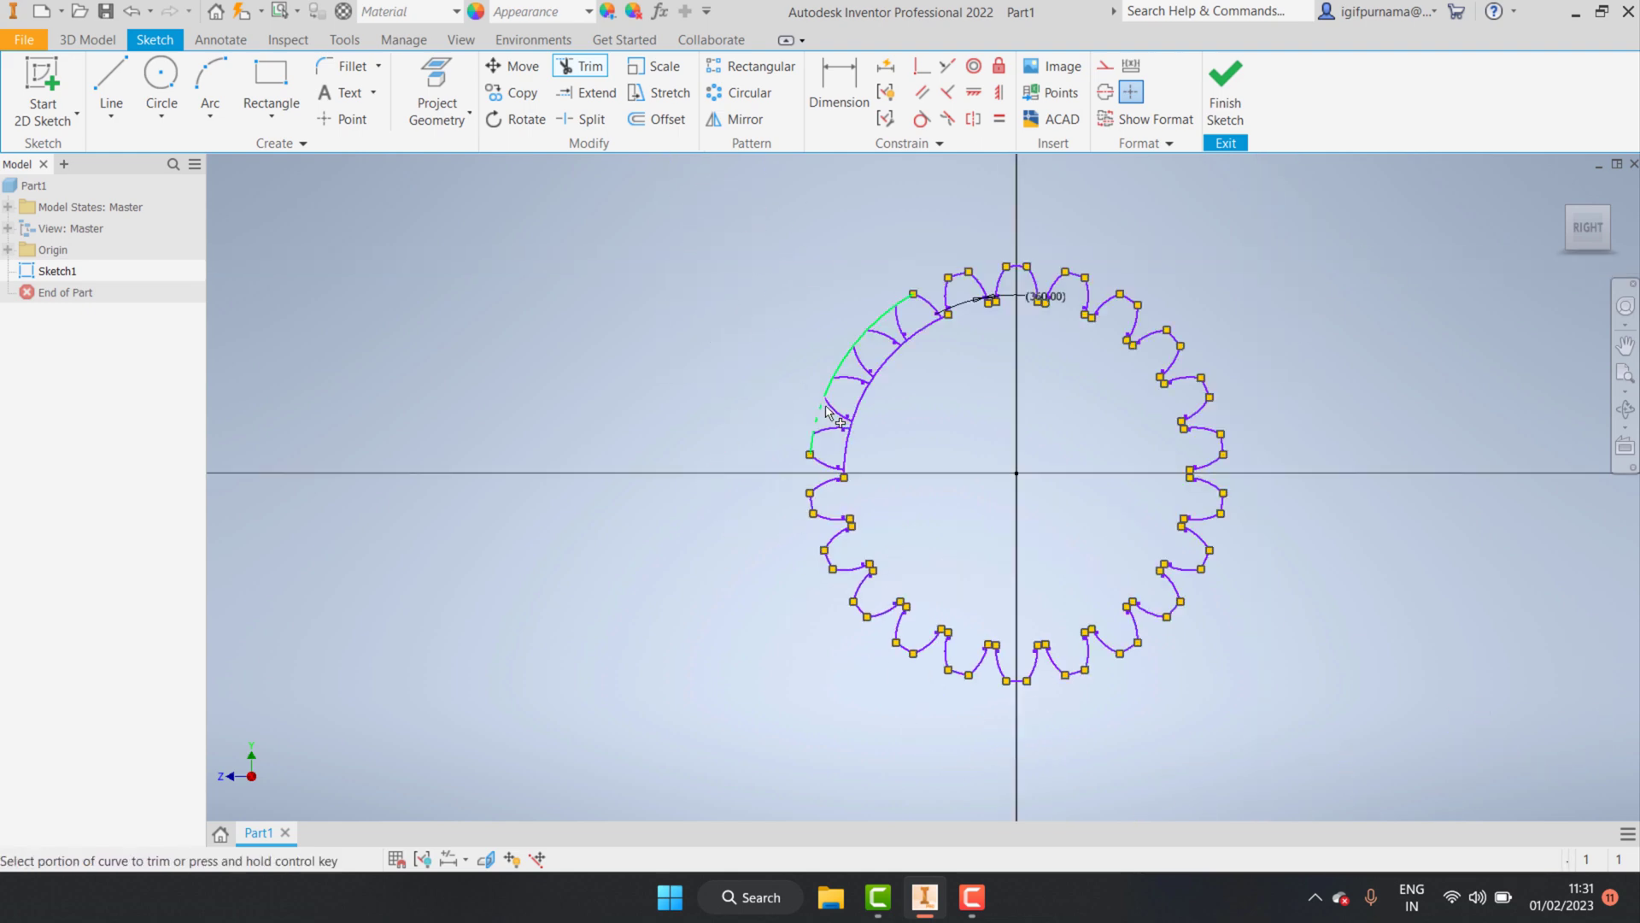
scroll(900, 251, "up", 3)
scroll(900, 251, "up", 1)
scroll(900, 251, "down", 3)
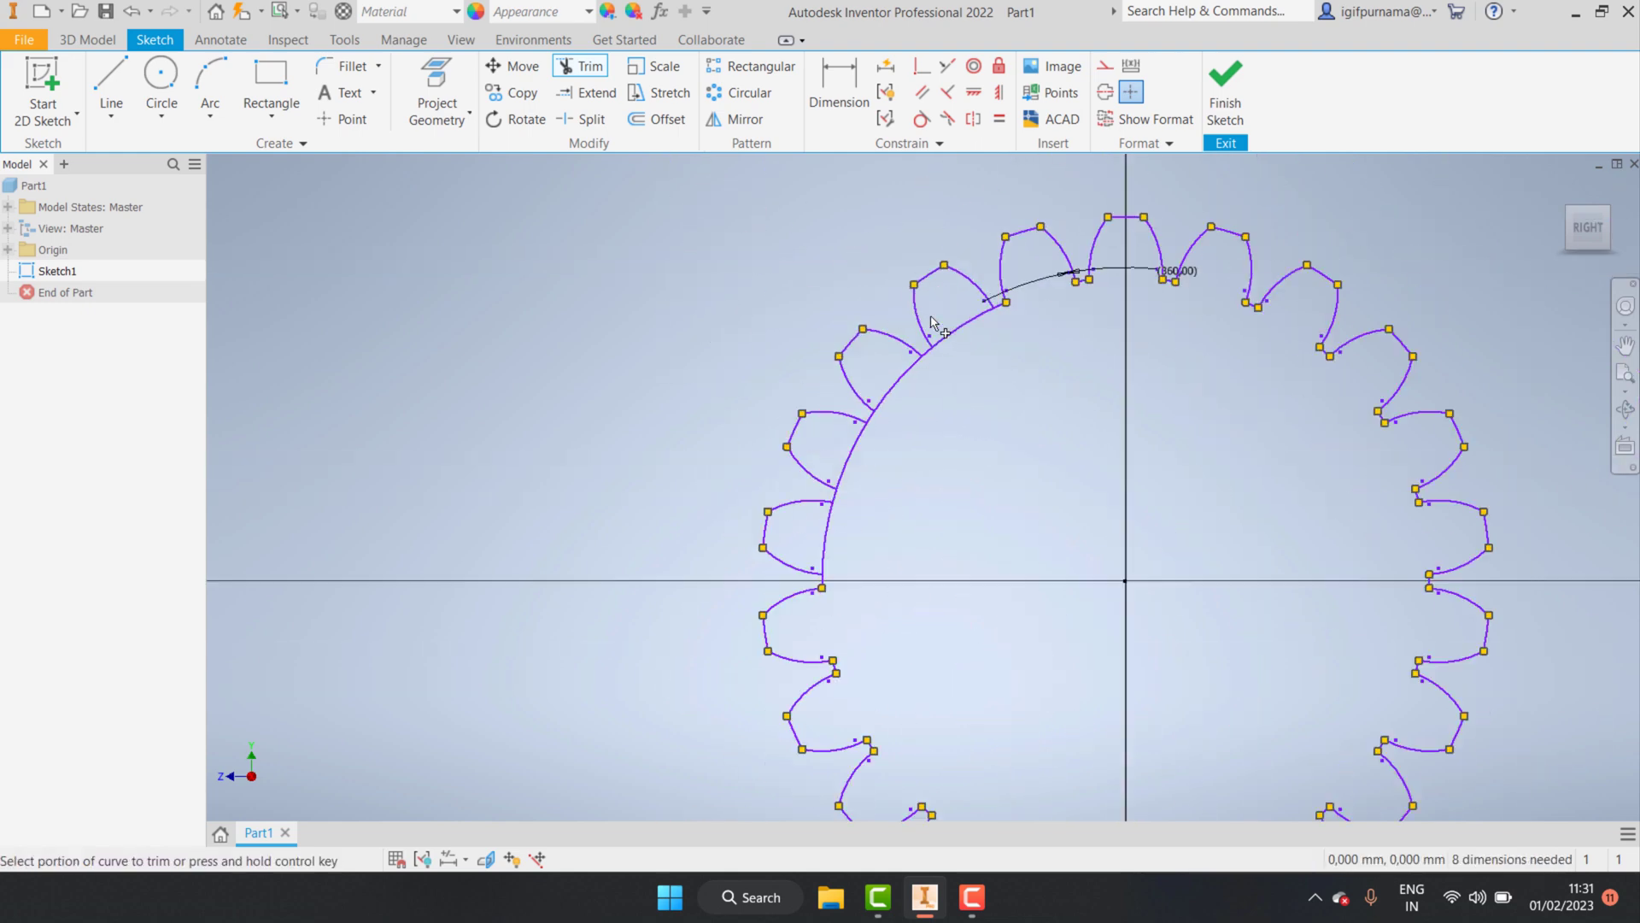
- Trim the remaining inner circle segments beneath the teeth in the gear's upper-left quarter
scroll(934, 450, "up", 2)
mouse_move(934, 450)
left_mouse_down()
mouse_move(882, 534)
mouse_move(755, 541)
left_mouse_up()
scroll(818, 615, "up", 2)
scroll(710, 585, "down", 3)
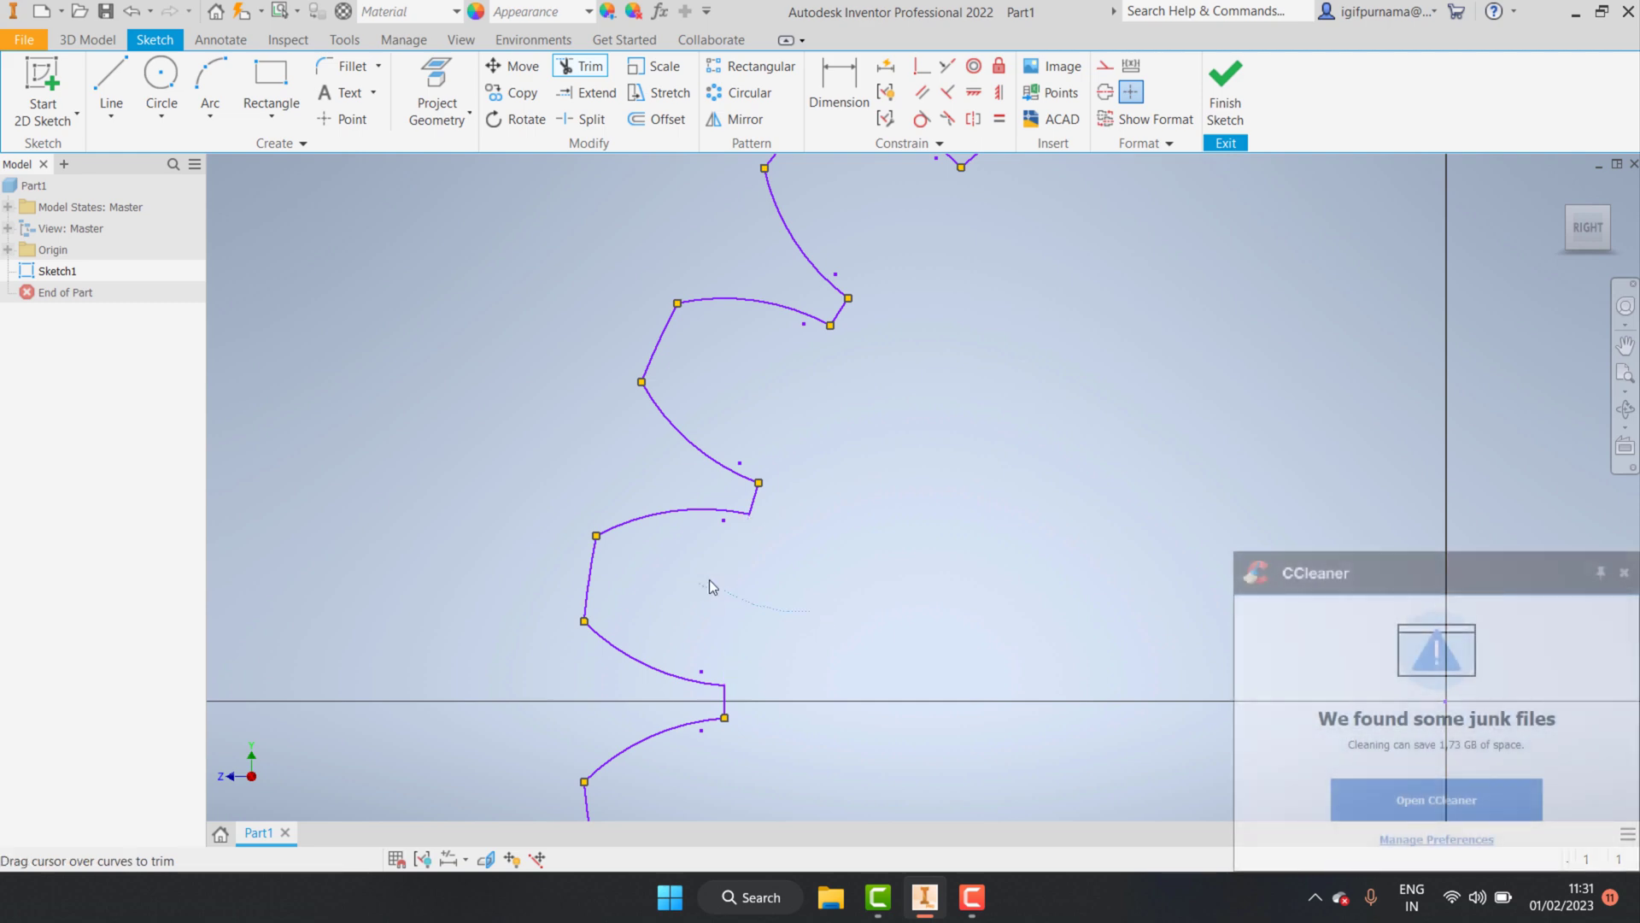
- Dismiss the CCleaner notification and finish the completed gear profile sketch
scroll(897, 568, "up", 1)
left_click(1626, 576)
scroll(1156, 443, "down", 3)
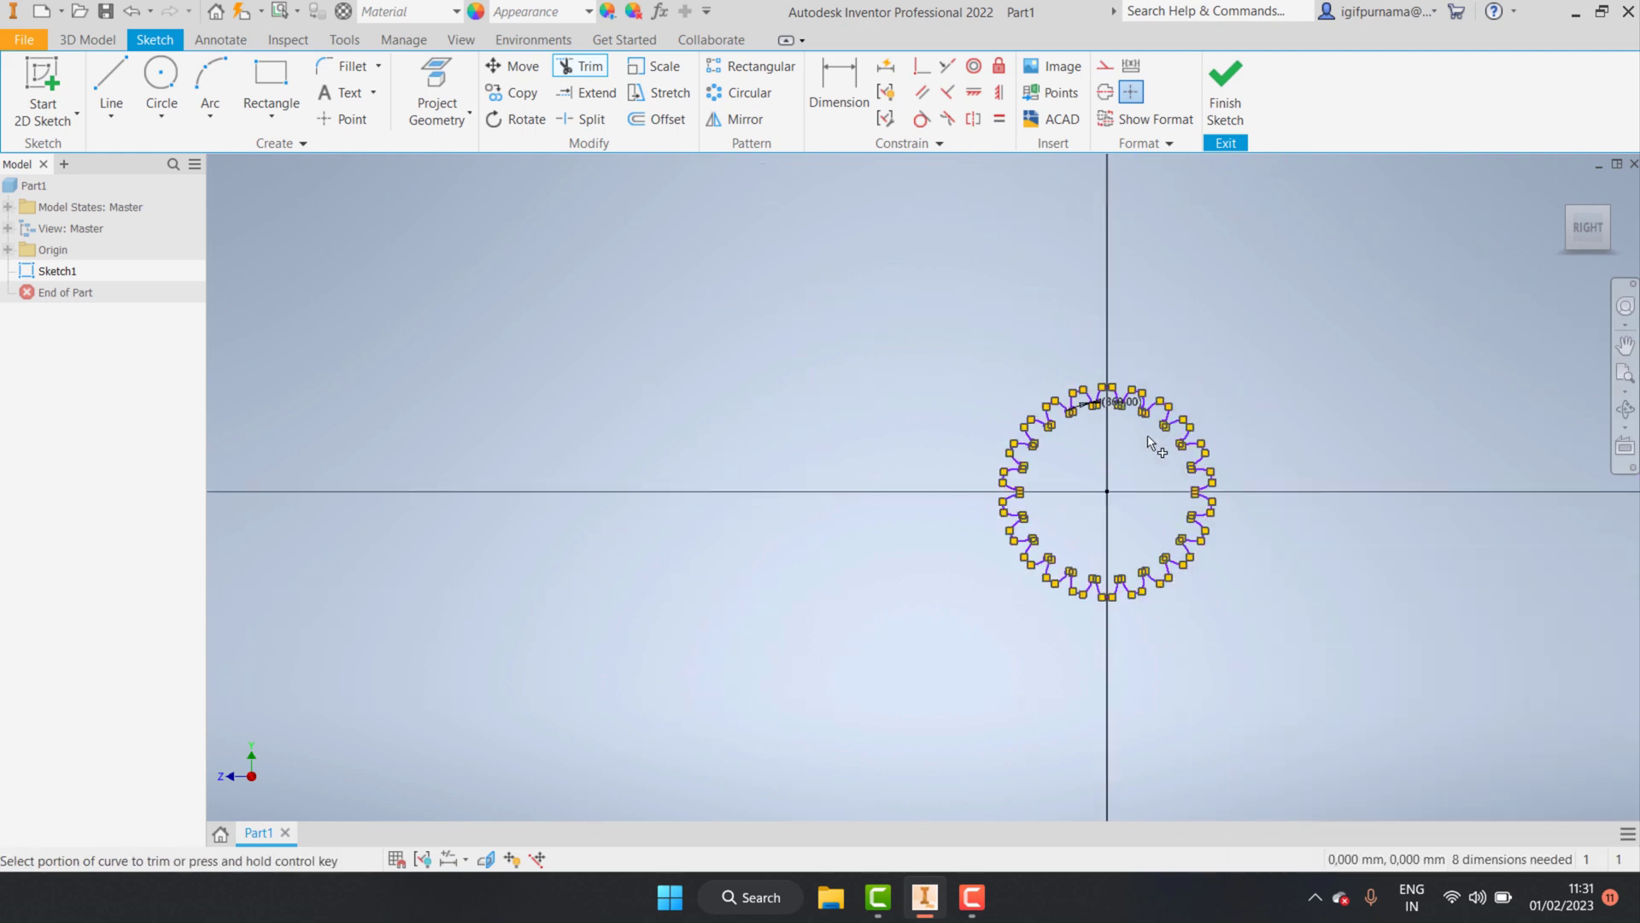
scroll(1170, 507, "up", 3)
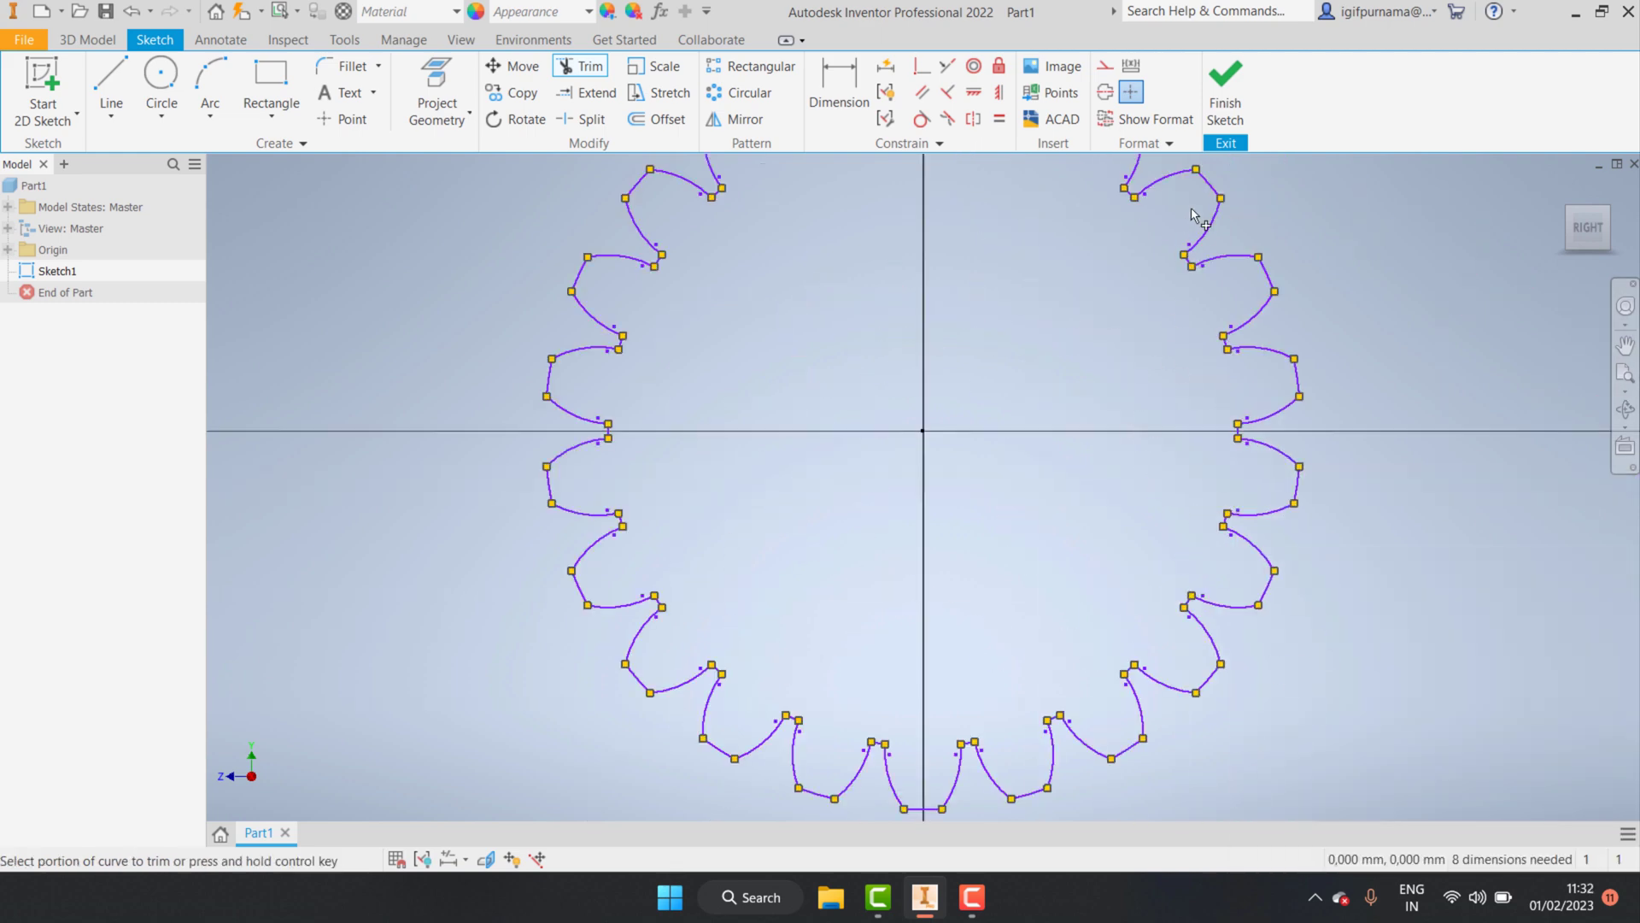
left_click(1227, 98)
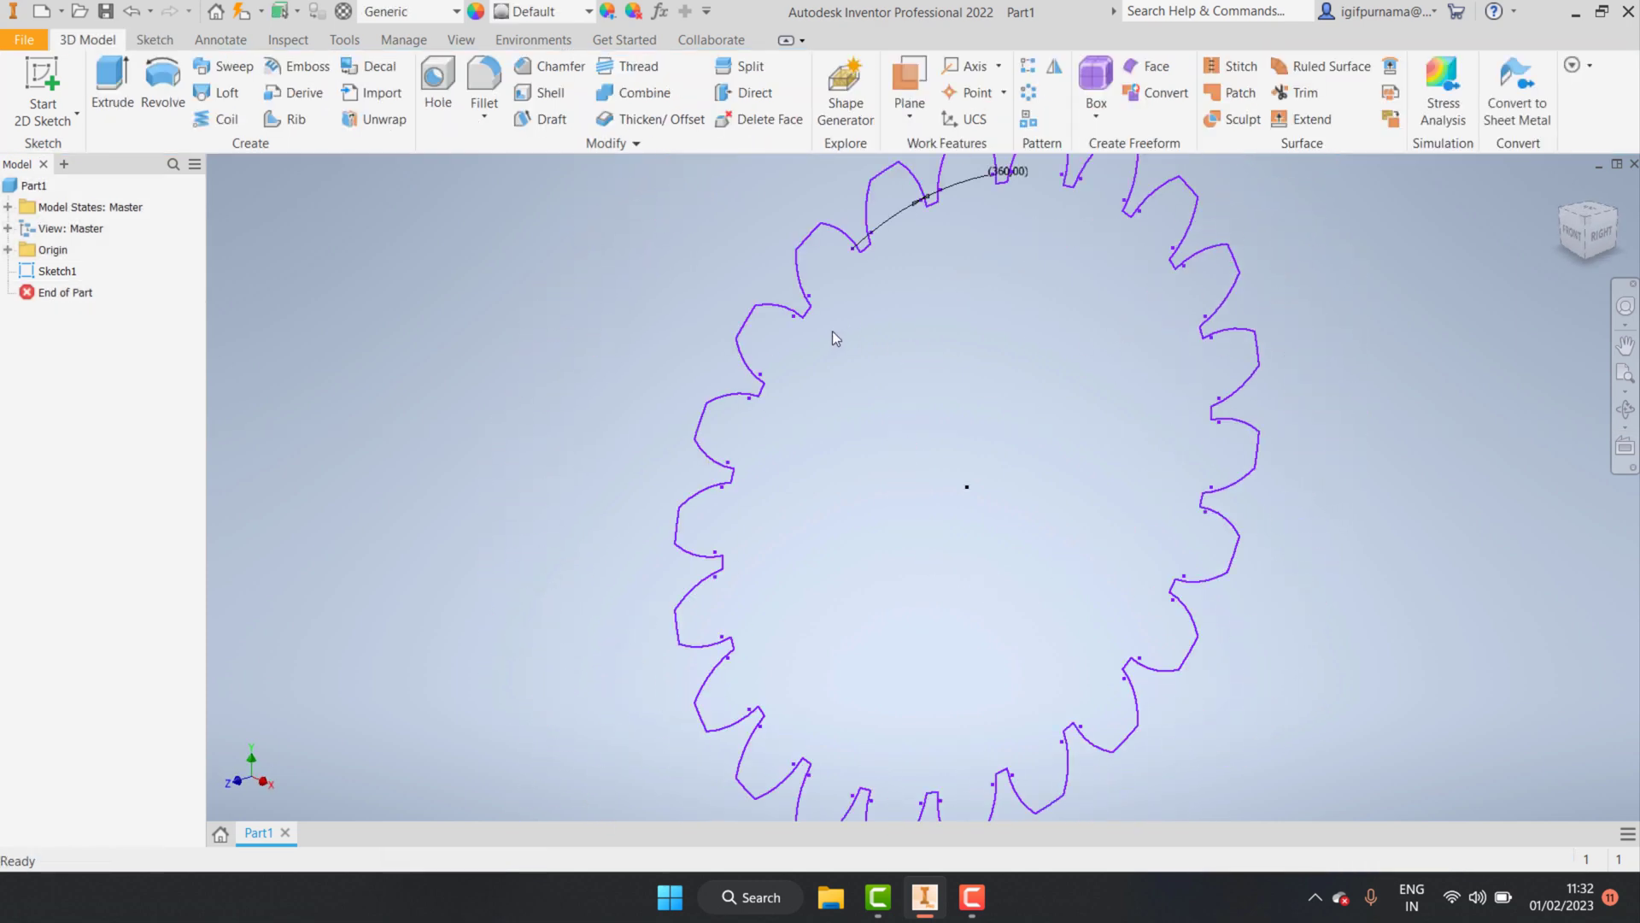
- Start a Coil of the gear profile around the origin X Axis using the Pitch and Height method
left_click(236, 125)
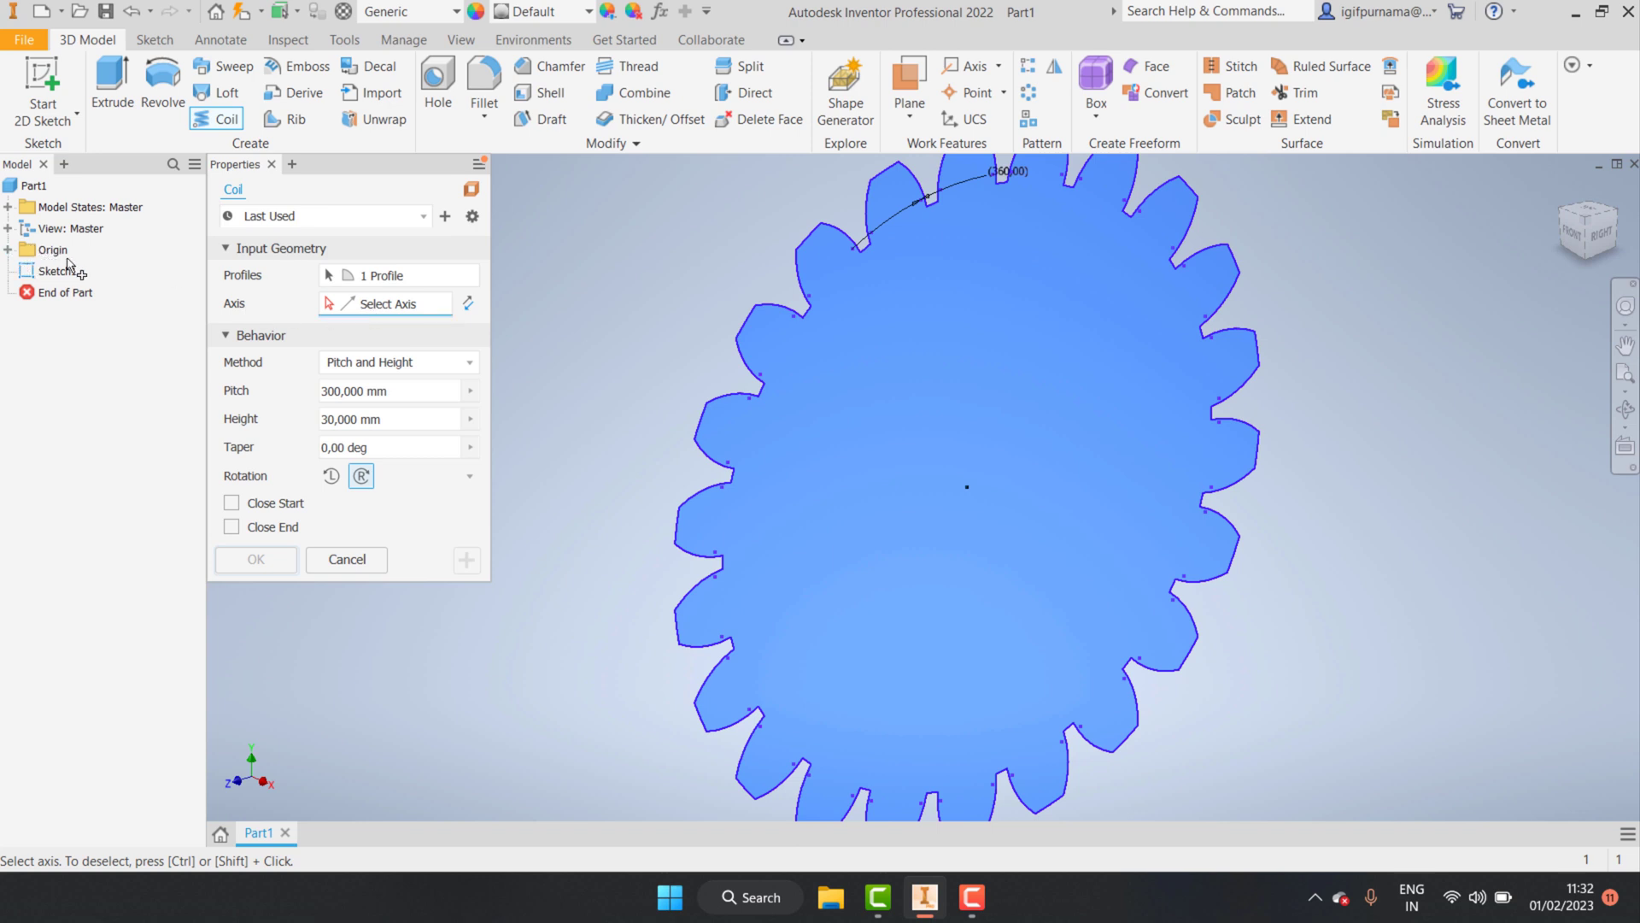
left_click(8, 250)
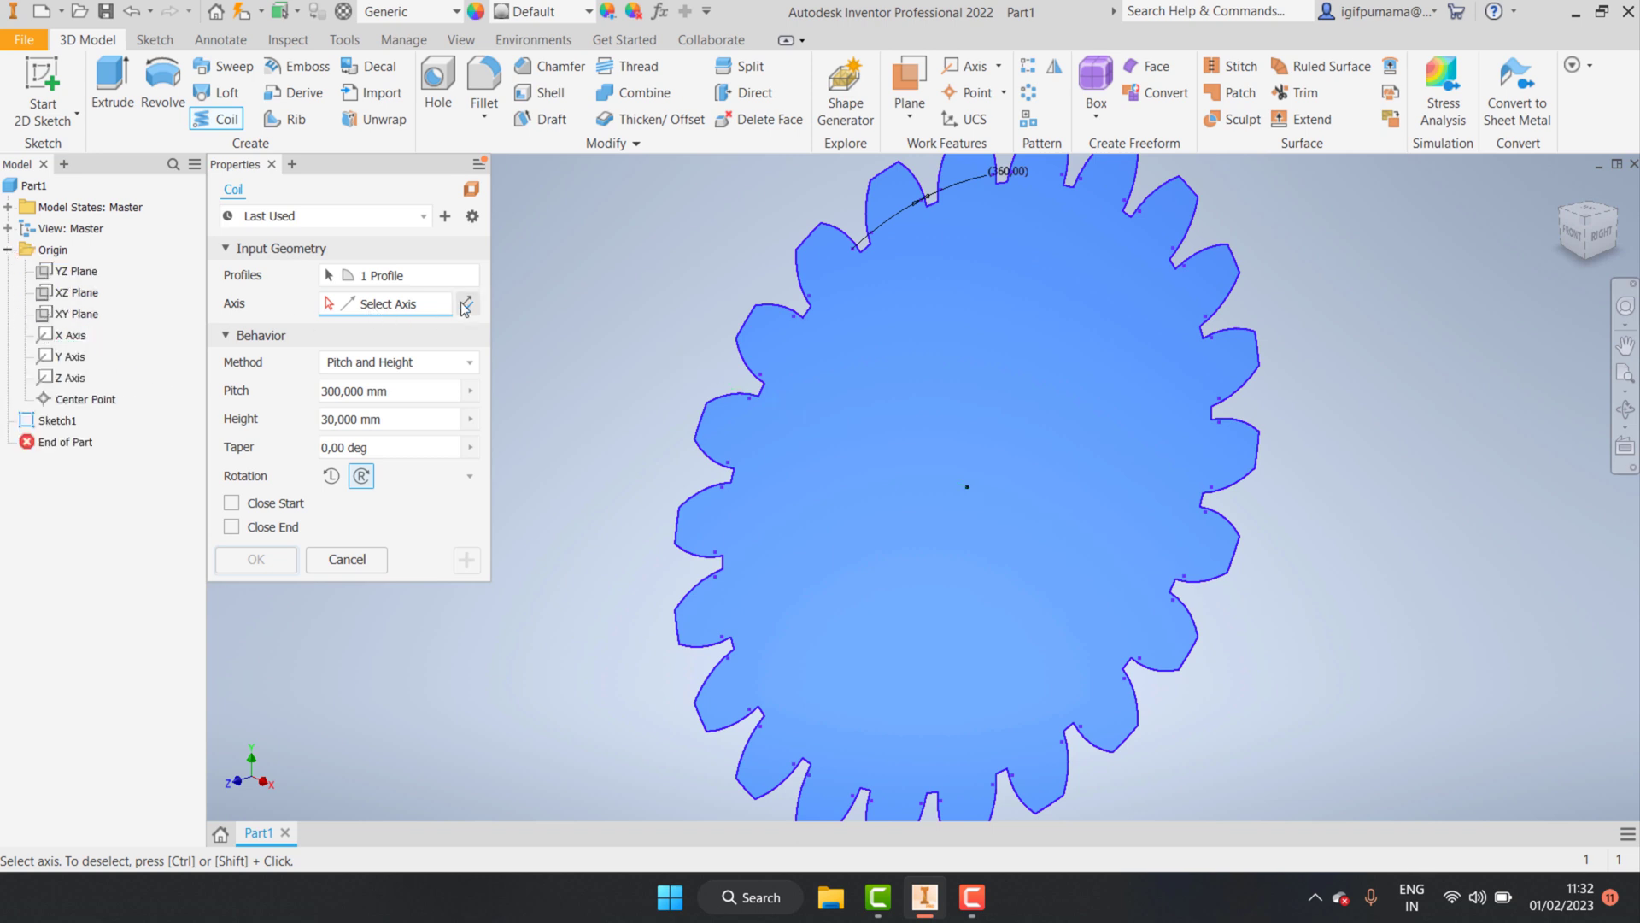
left_click(73, 343)
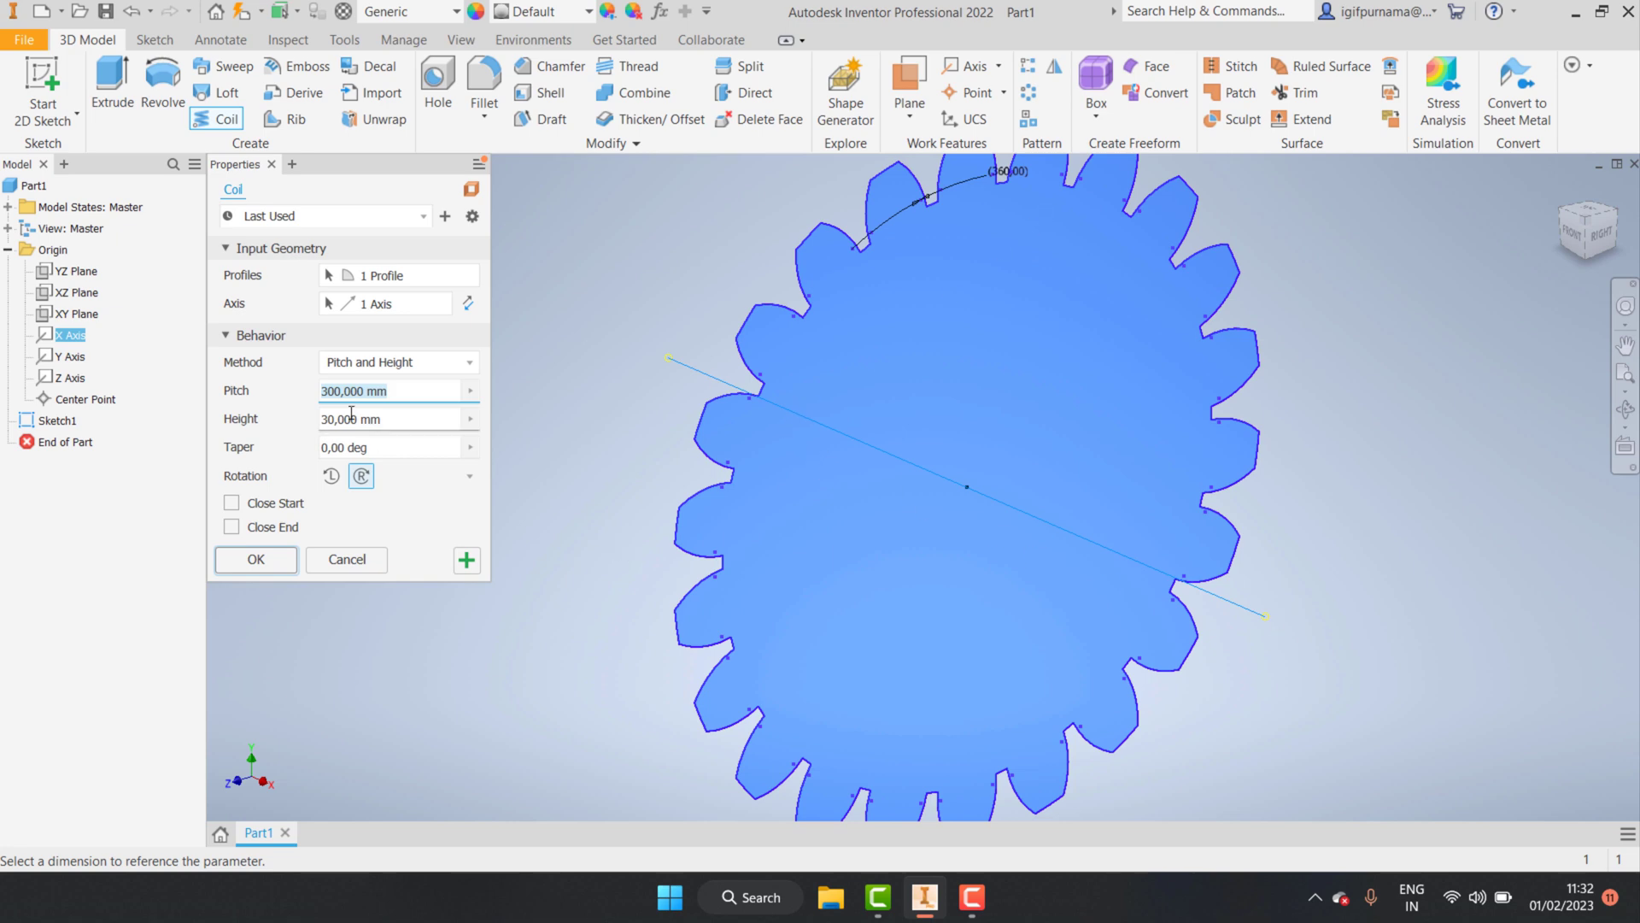
left_click(433, 363)
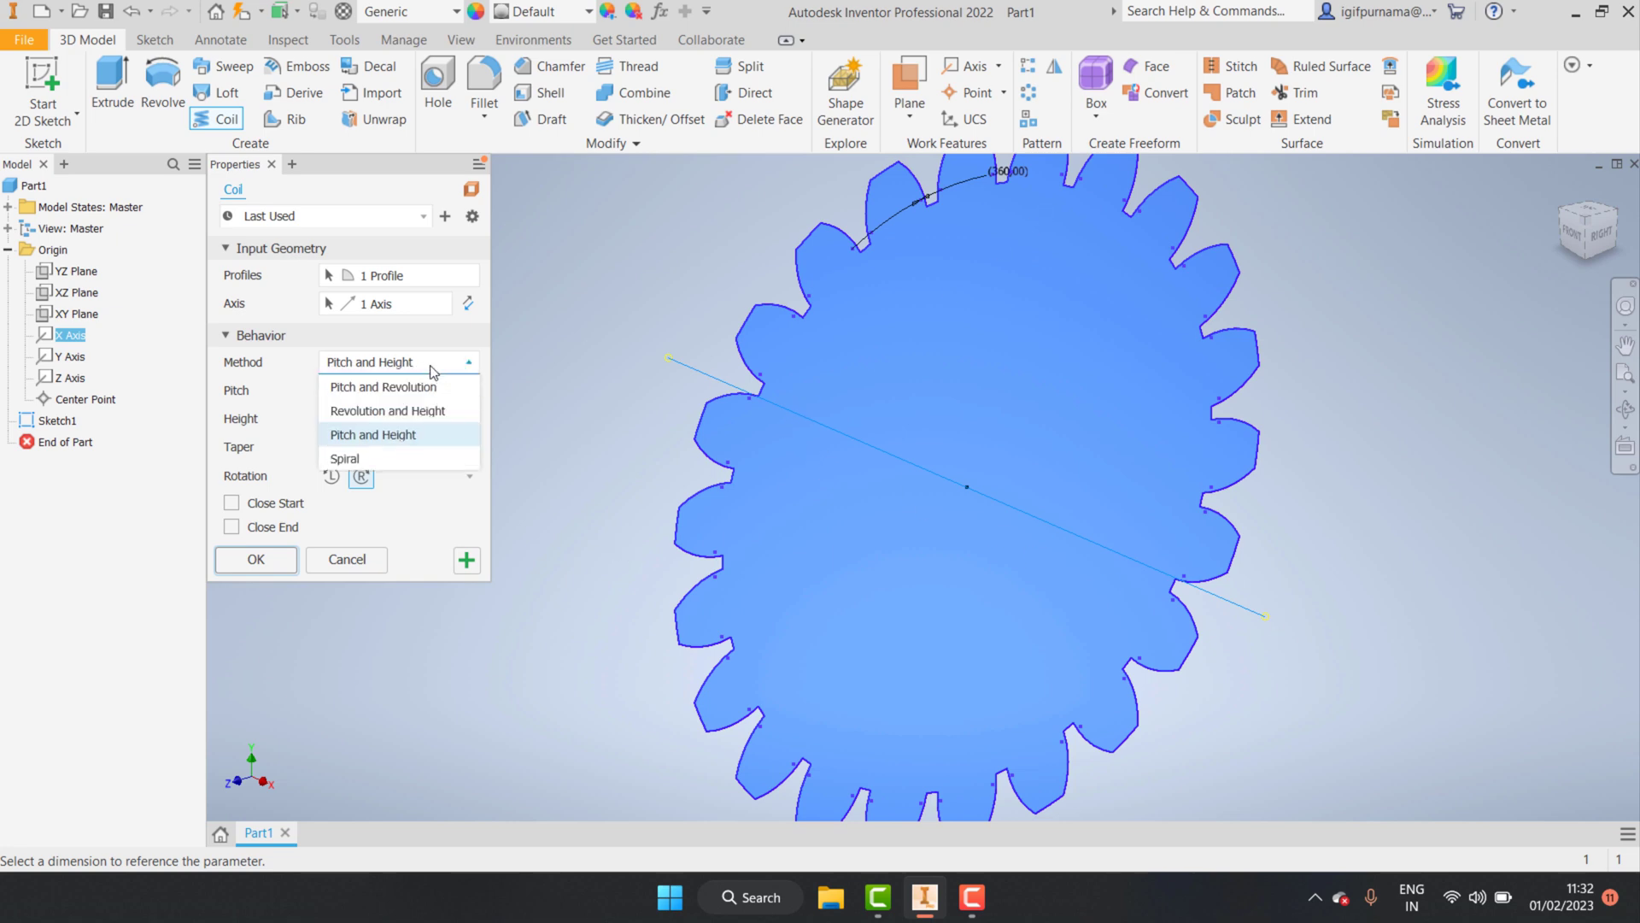
left_click(399, 442)
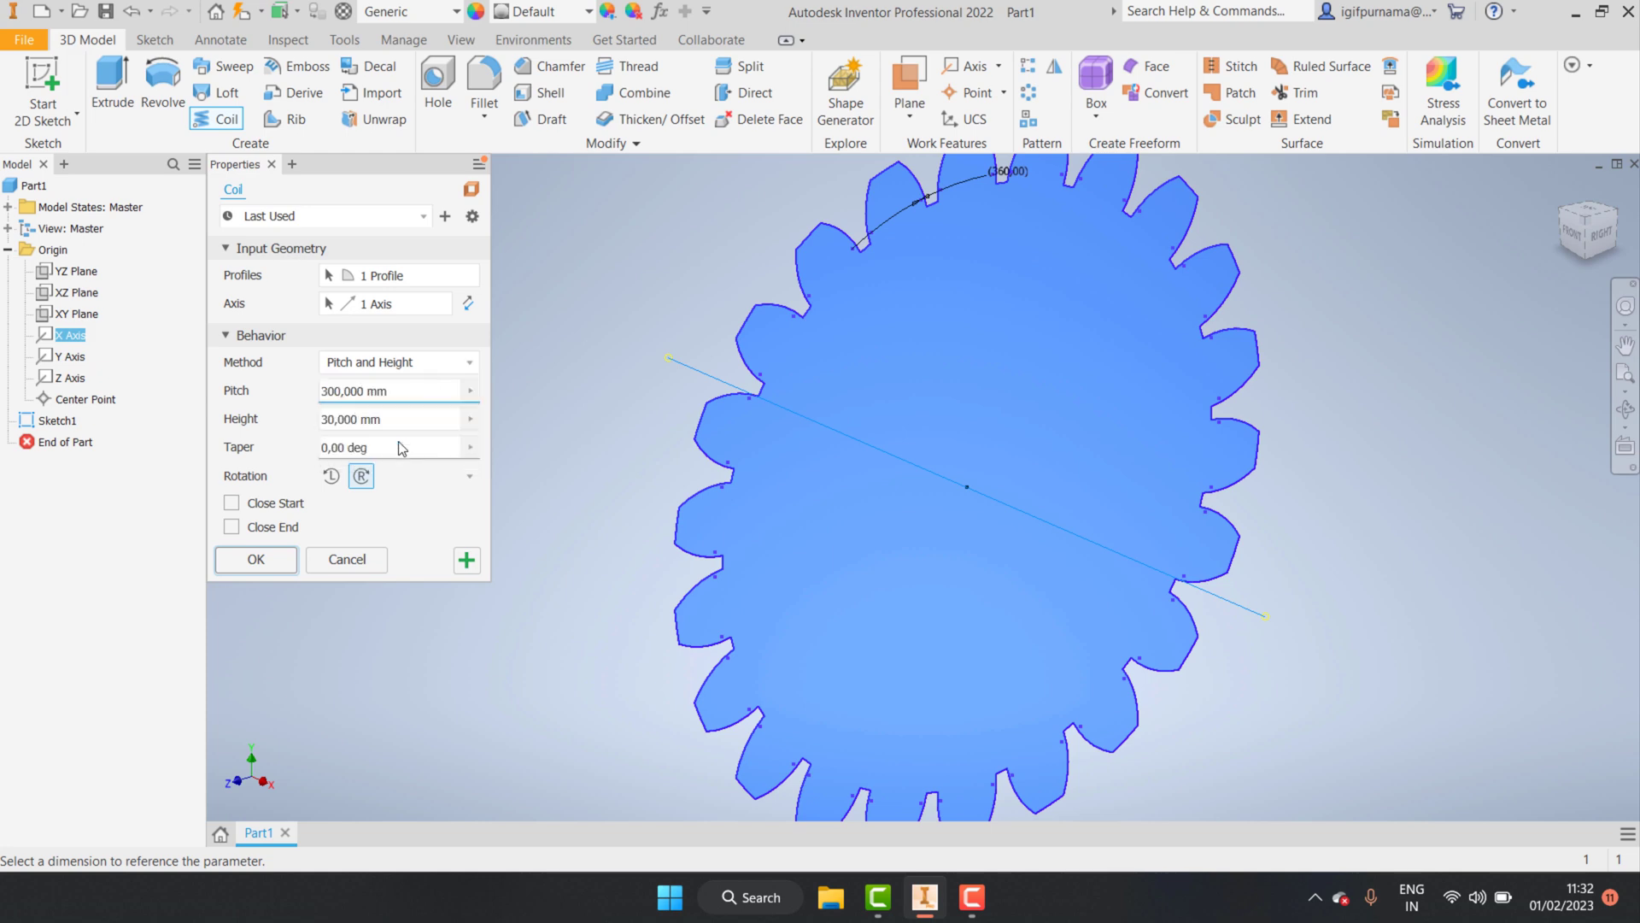
- Create the coil with a 300 mm pitch and its height set to 25 mm
left_click(341, 392)
left_click(341, 392)
left_click(348, 417)
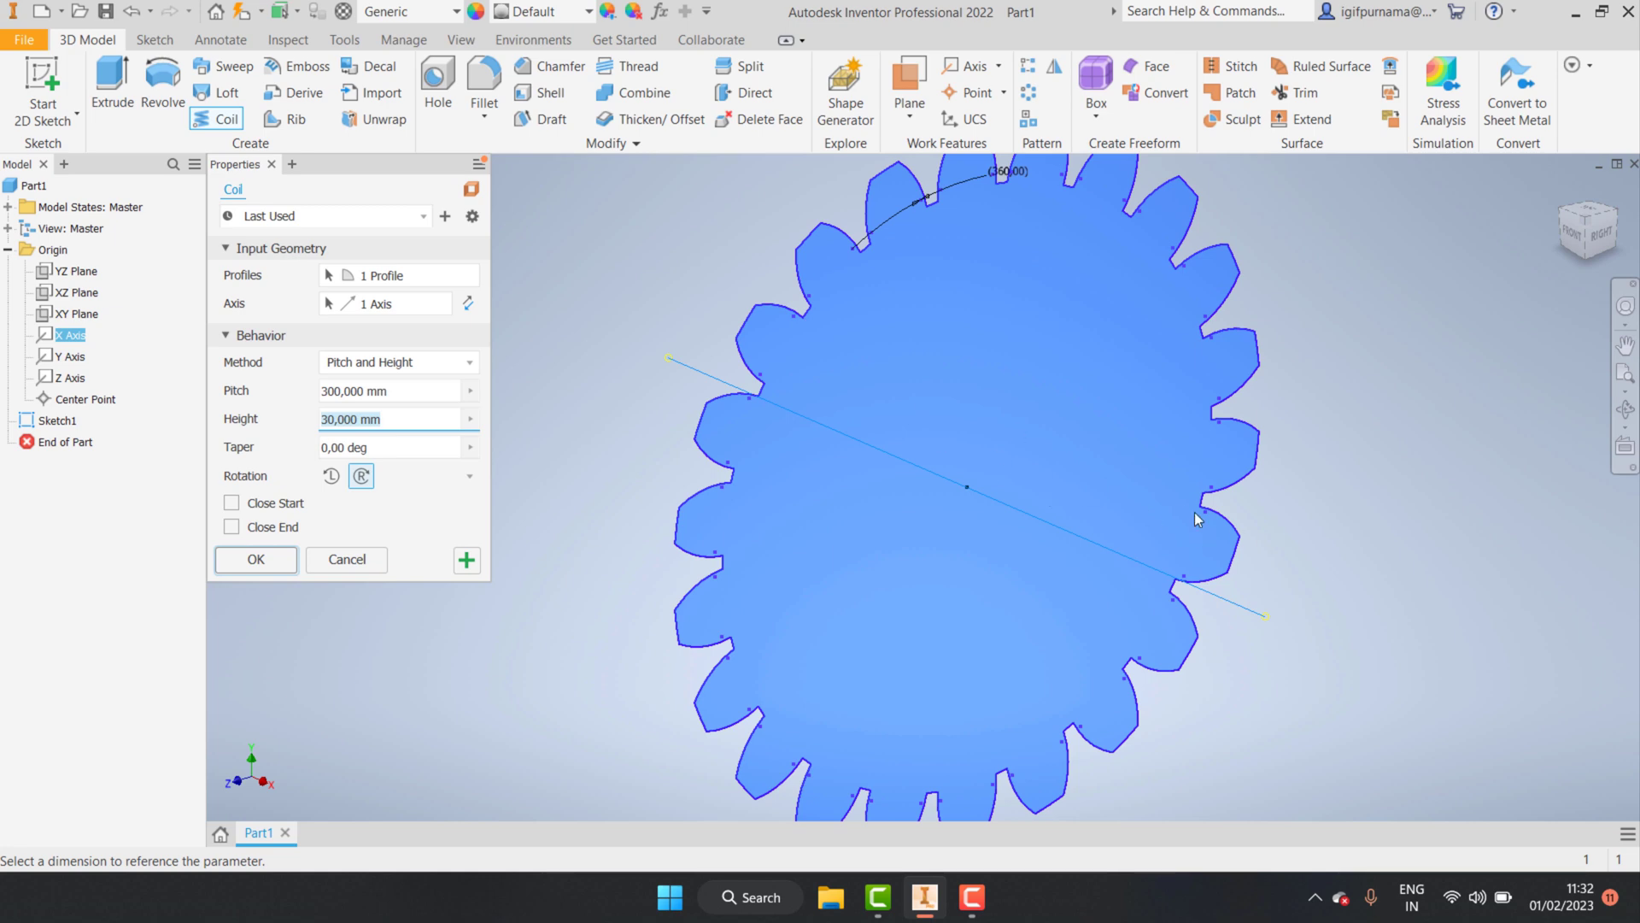
left_click(336, 419)
key("BackSpace")
key("BackSpace")
type("25")
scroll(730, 489, "down", 4)
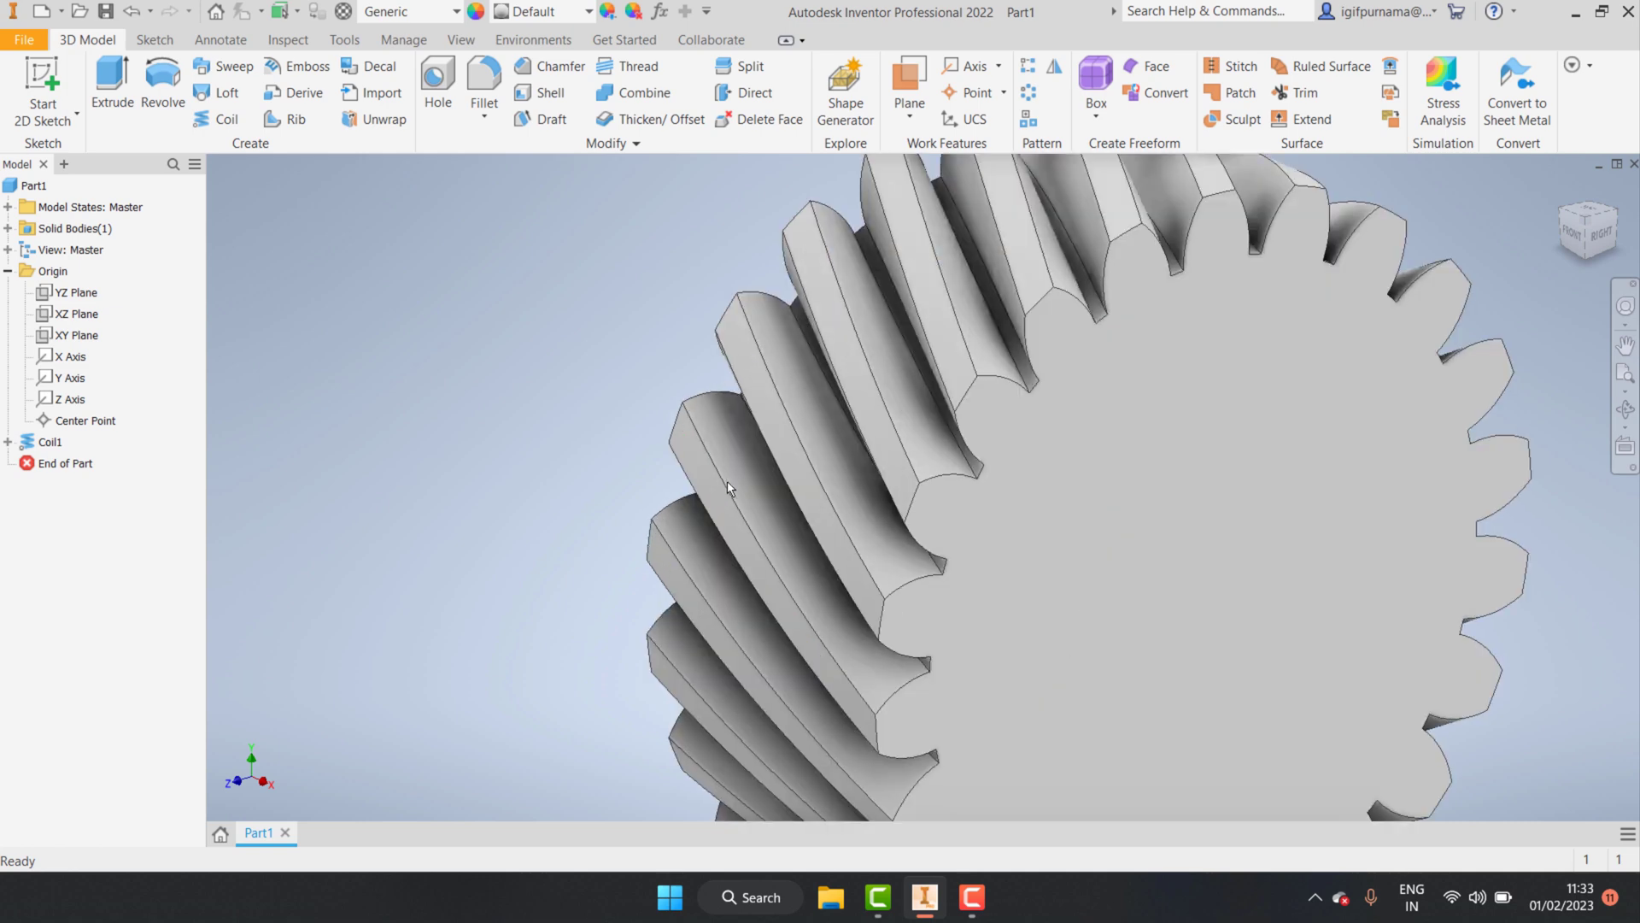
- Examine the helical teeth and the flat end face of the gear body from several angles
left_click(1625, 408)
left_click_drag(1068, 530, 974, 325)
scroll(951, 428, "down", 3)
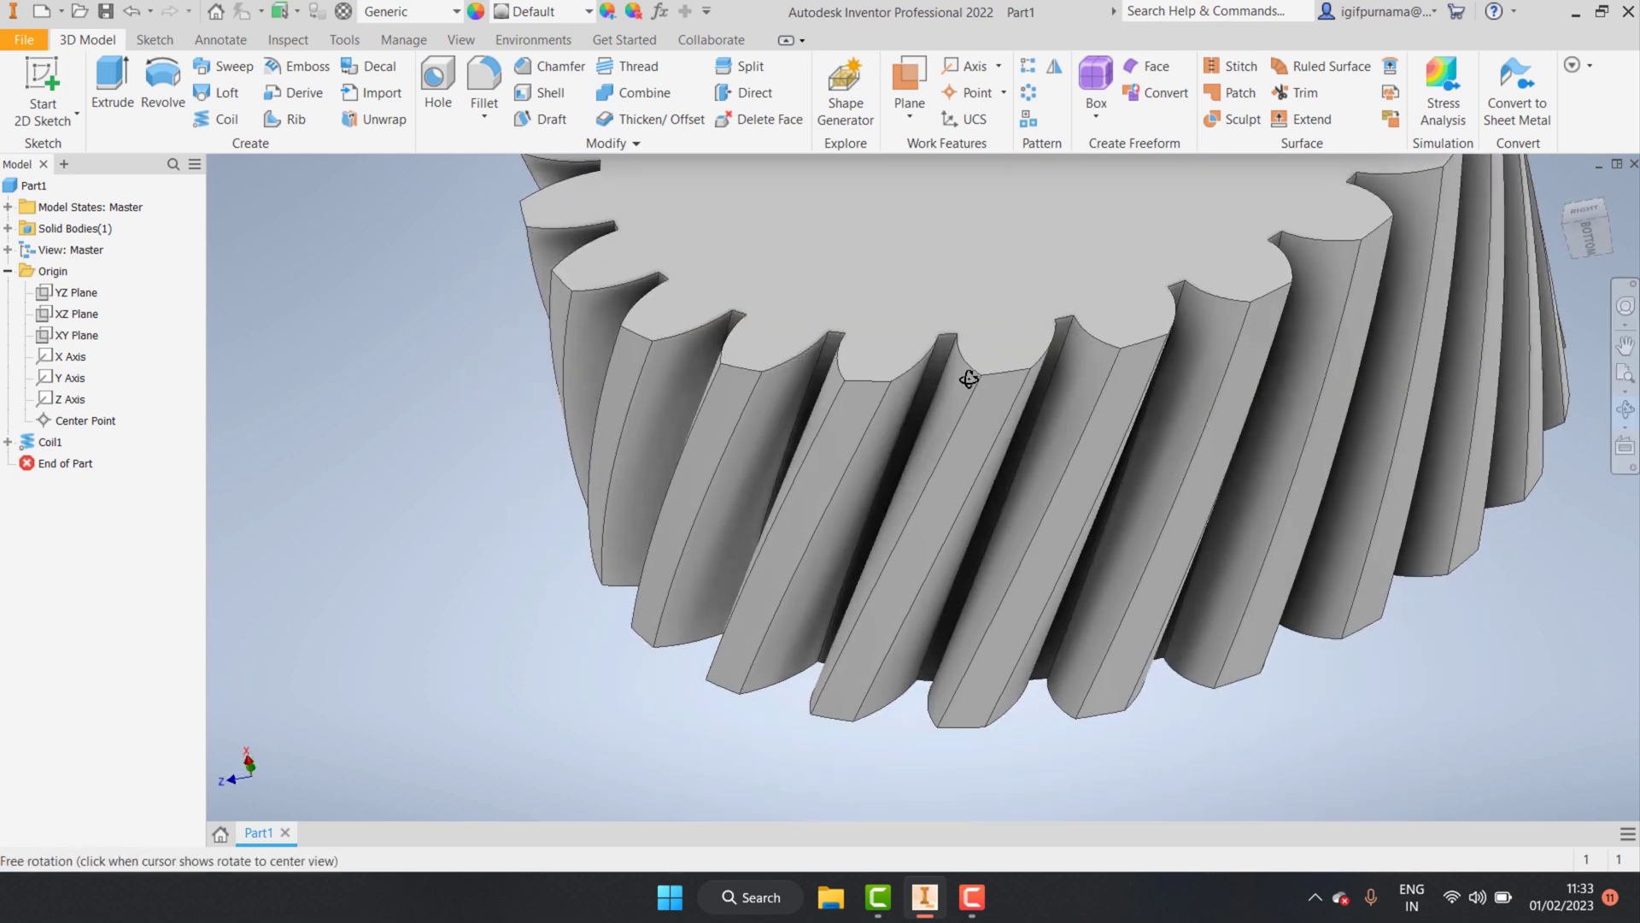
scroll(969, 378, "up", 3)
left_click_drag(952, 469, 982, 300)
scroll(945, 403, "down", 3)
right_click(977, 393)
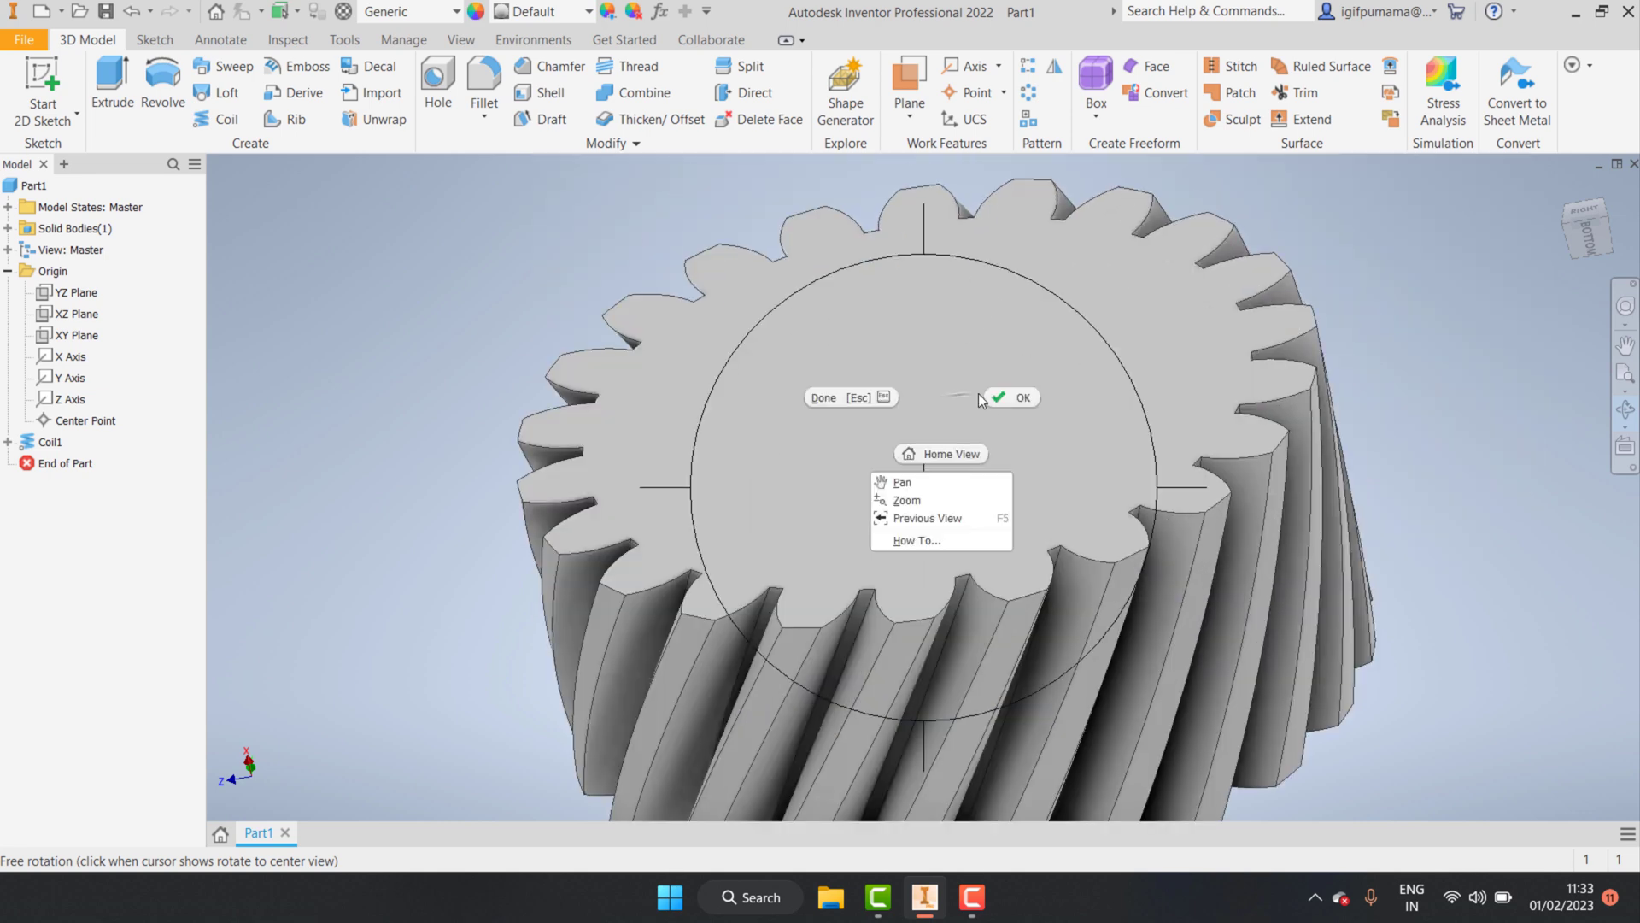